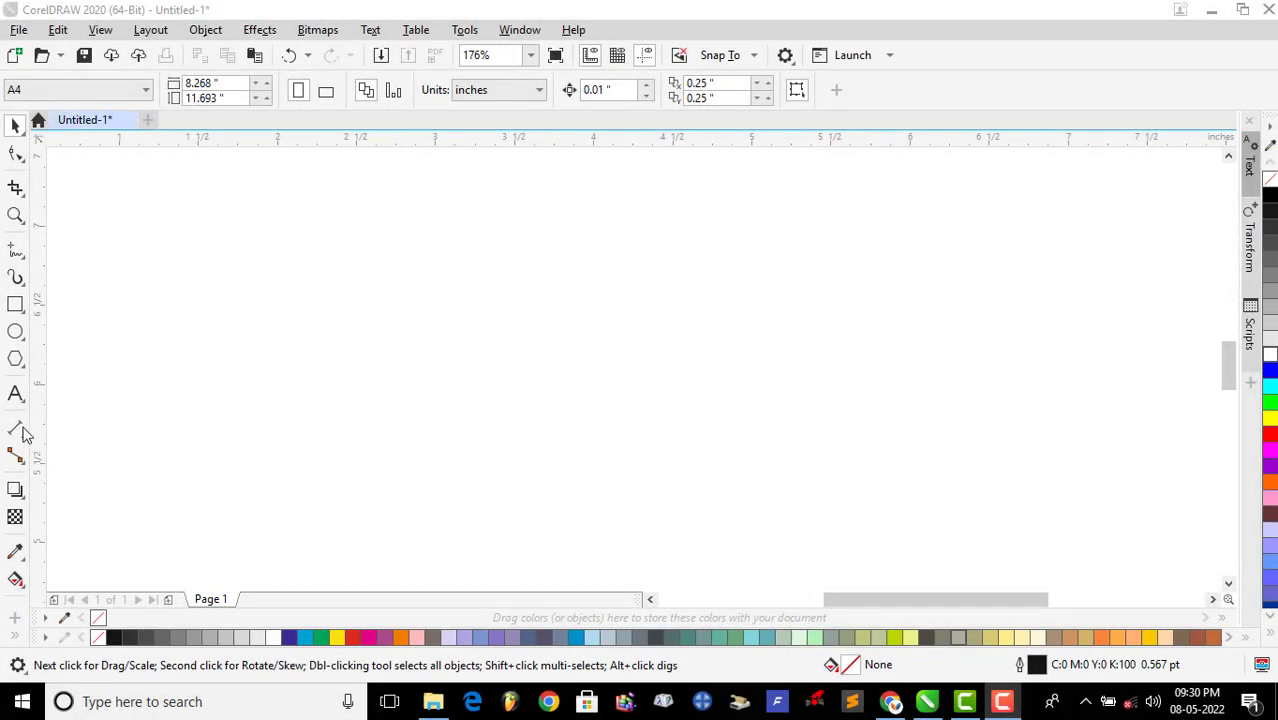
Draw a rectangle about 2.4 inches wide and 1.54 inches high near the middle of the visible page area
click(15, 305)
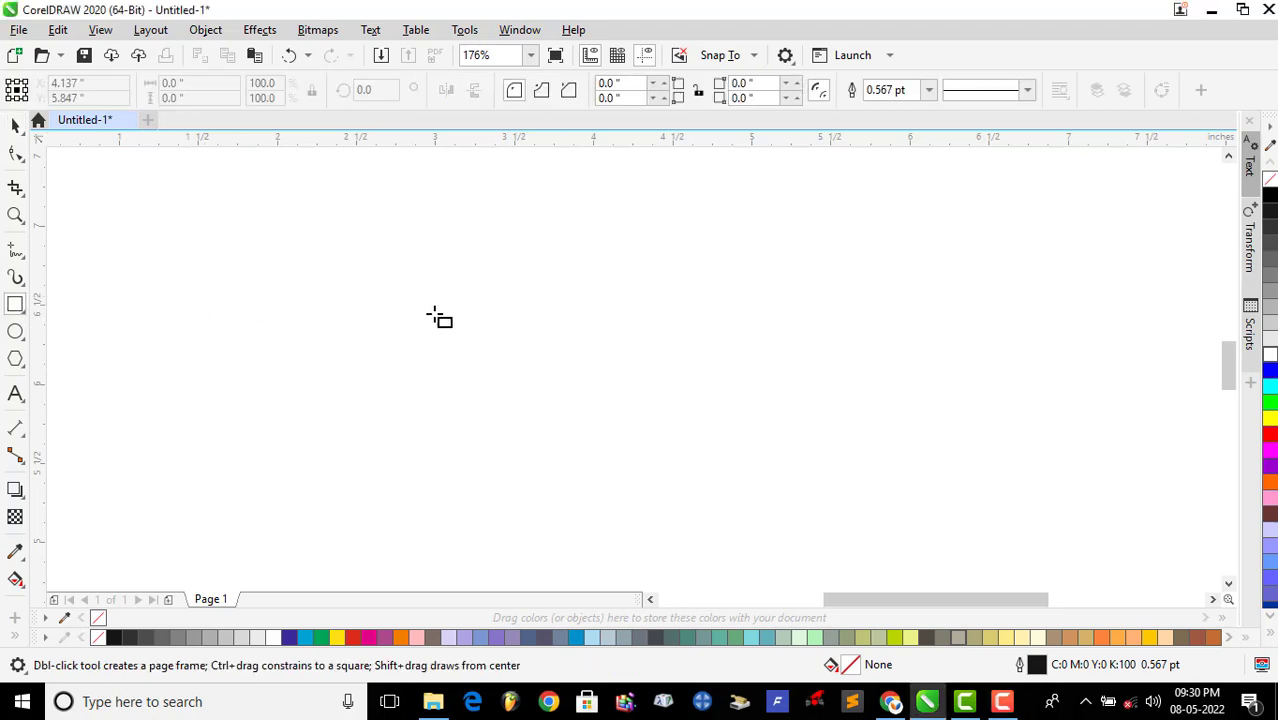
drag(398, 240, 779, 483)
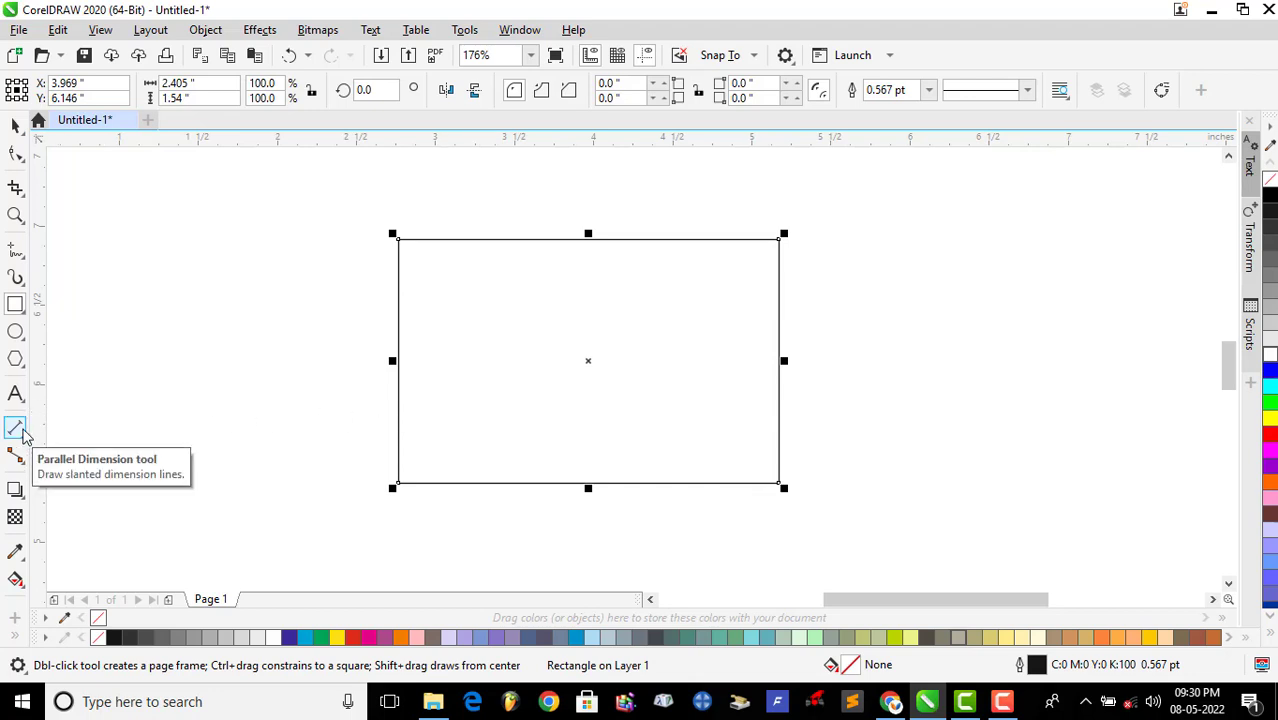
Add a parallel dimension between the rectangle's two upper corners, placing its dimension line just above the top edge
click(16, 428)
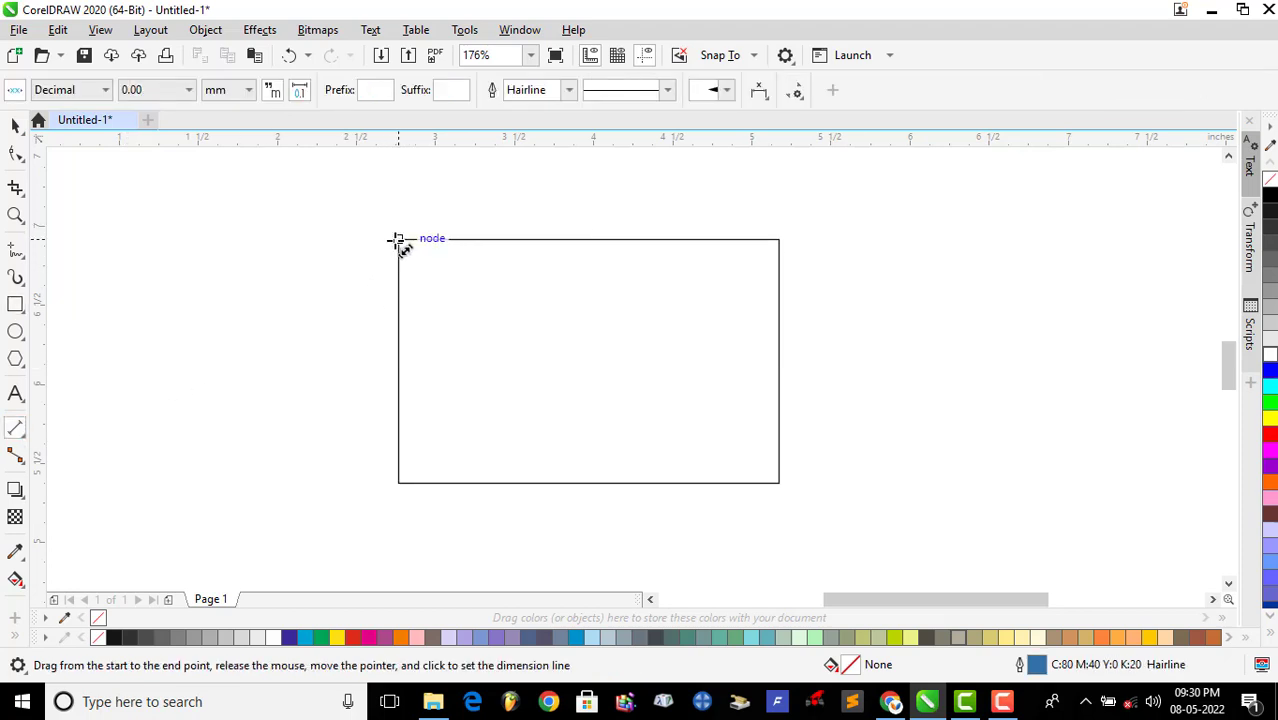
drag(400, 240, 779, 240)
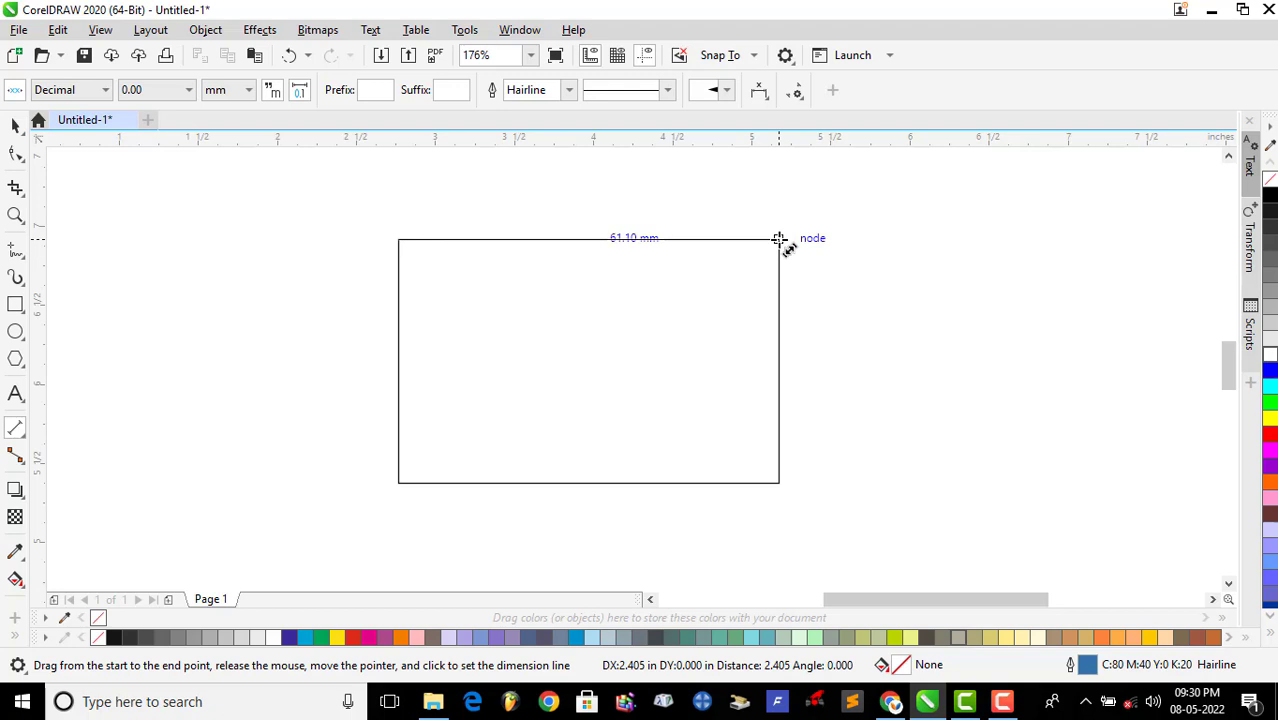
drag(779, 240, 779, 240)
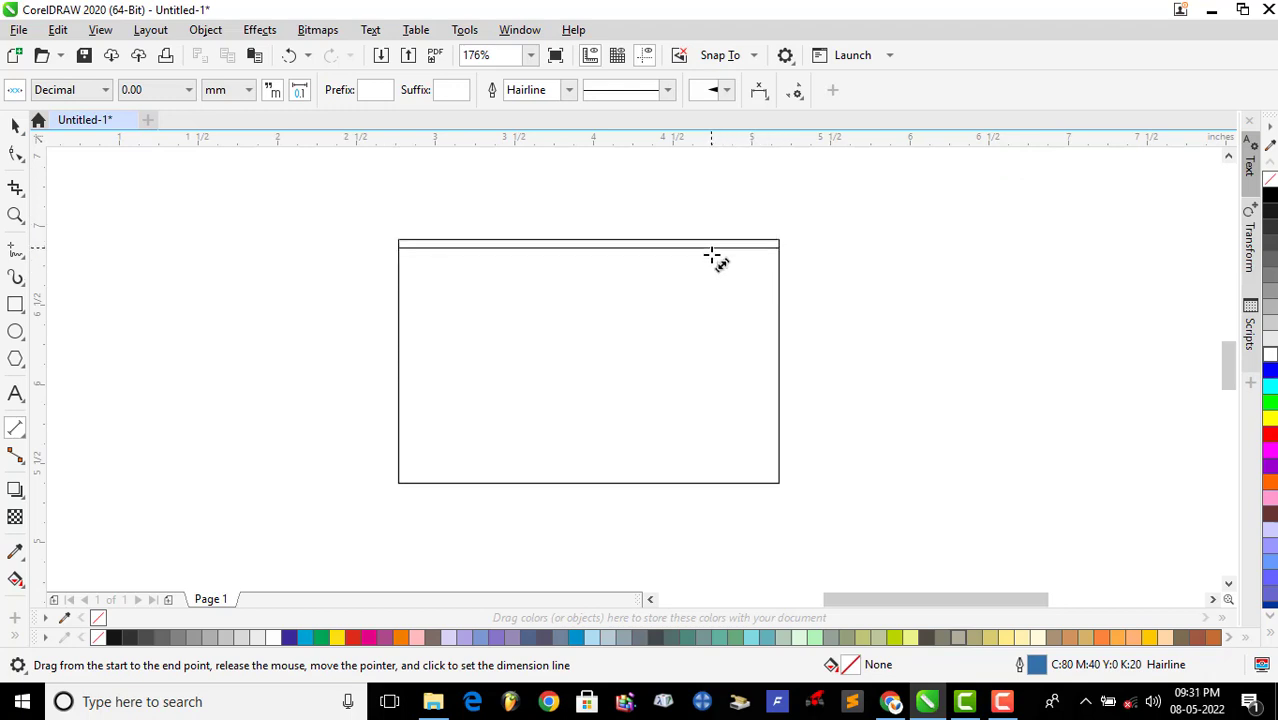
click(728, 238)
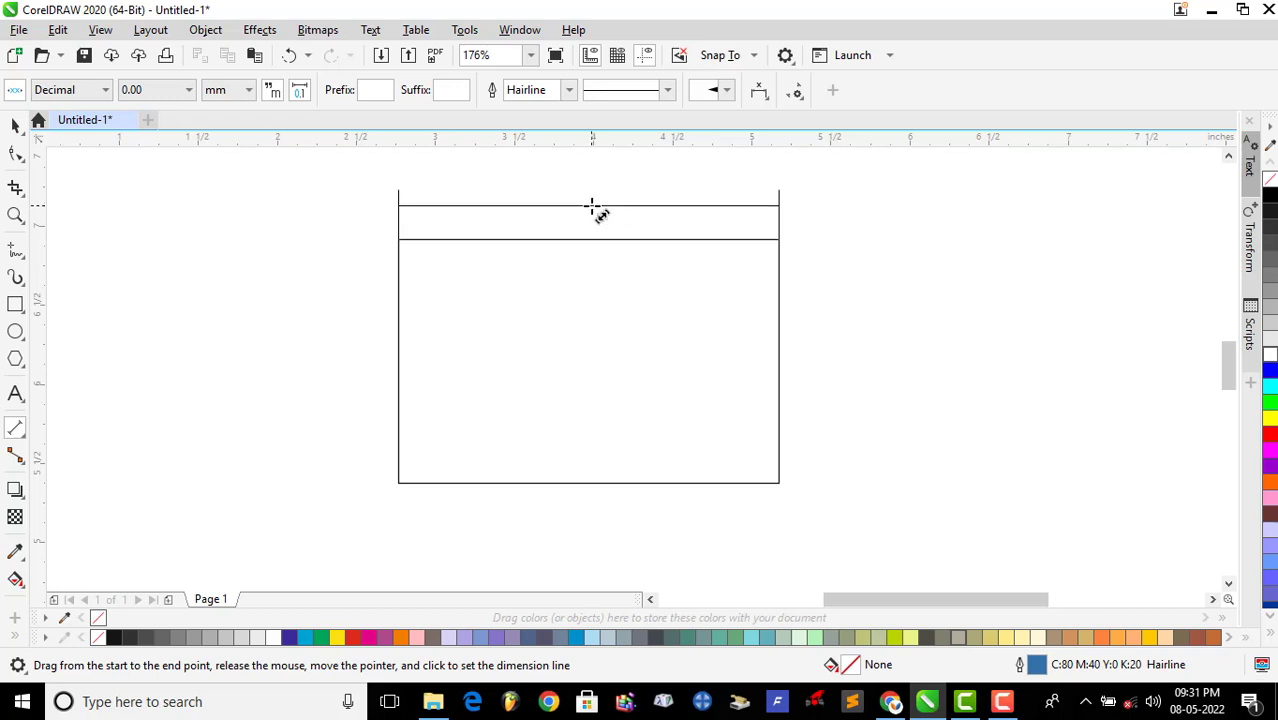
click(592, 207)
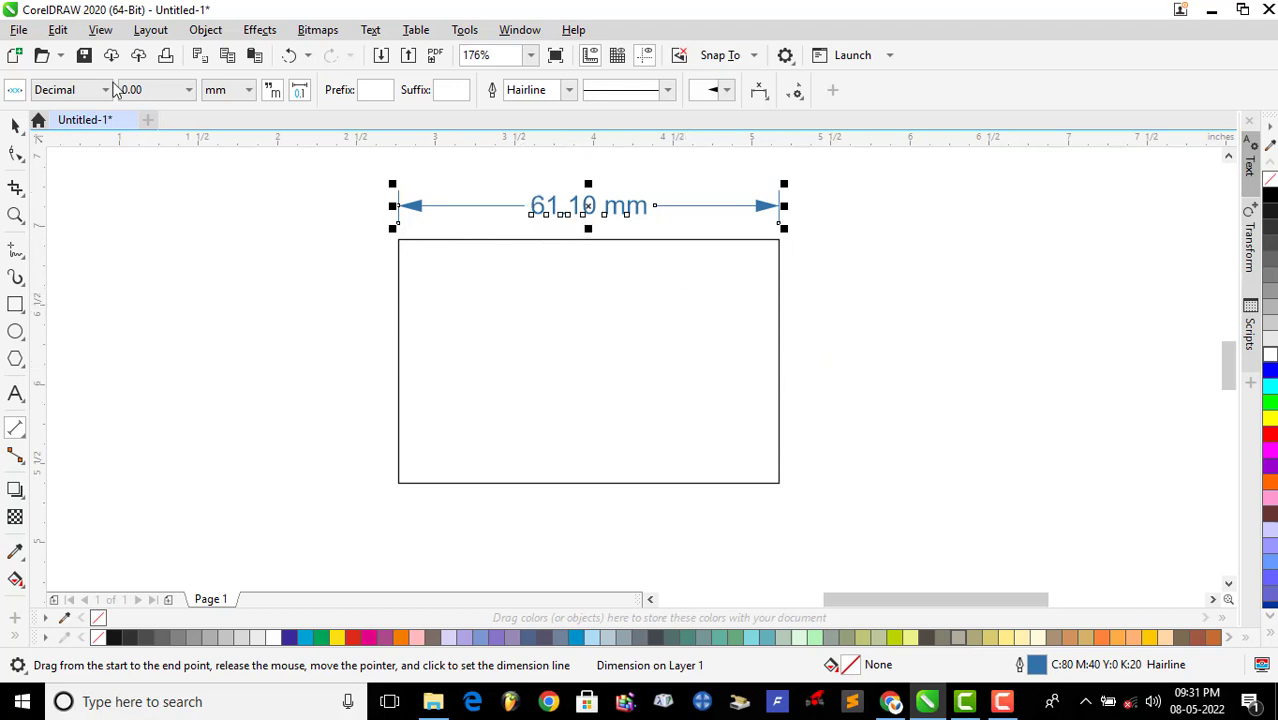
click(15, 124)
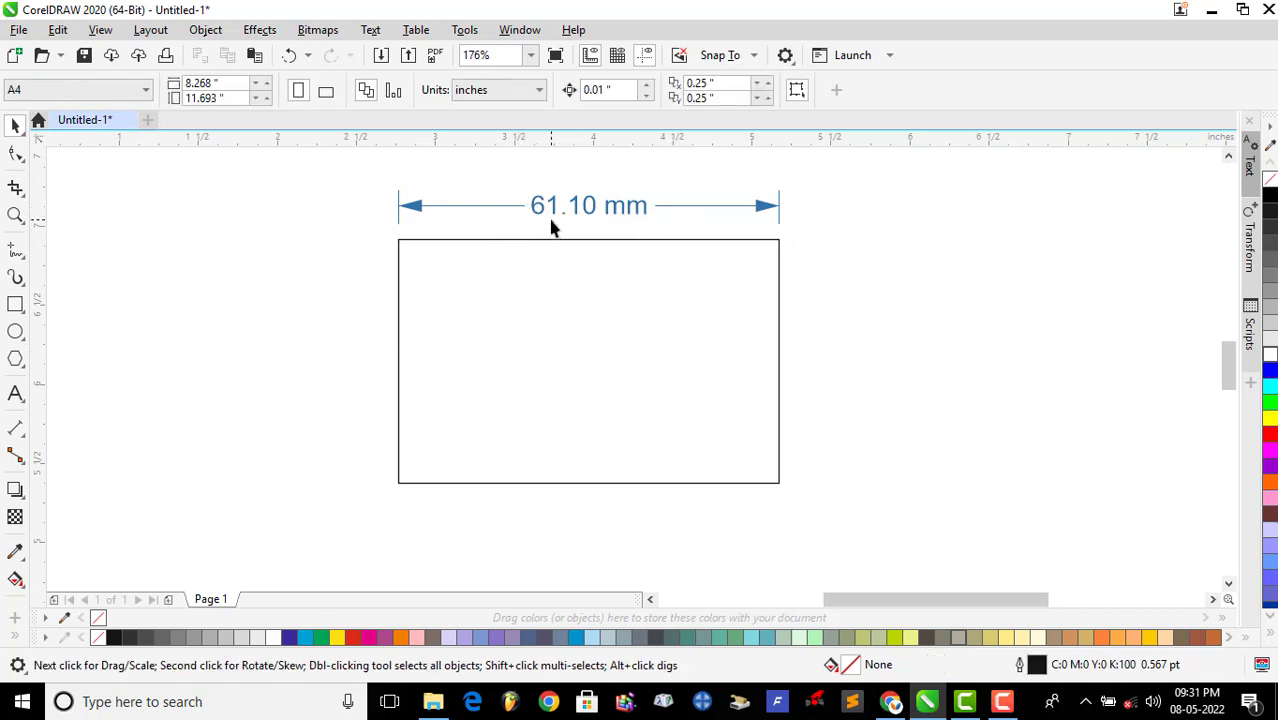
Turn dynamic dimensioning off and back on for the dimension line above the rectangle
click(494, 207)
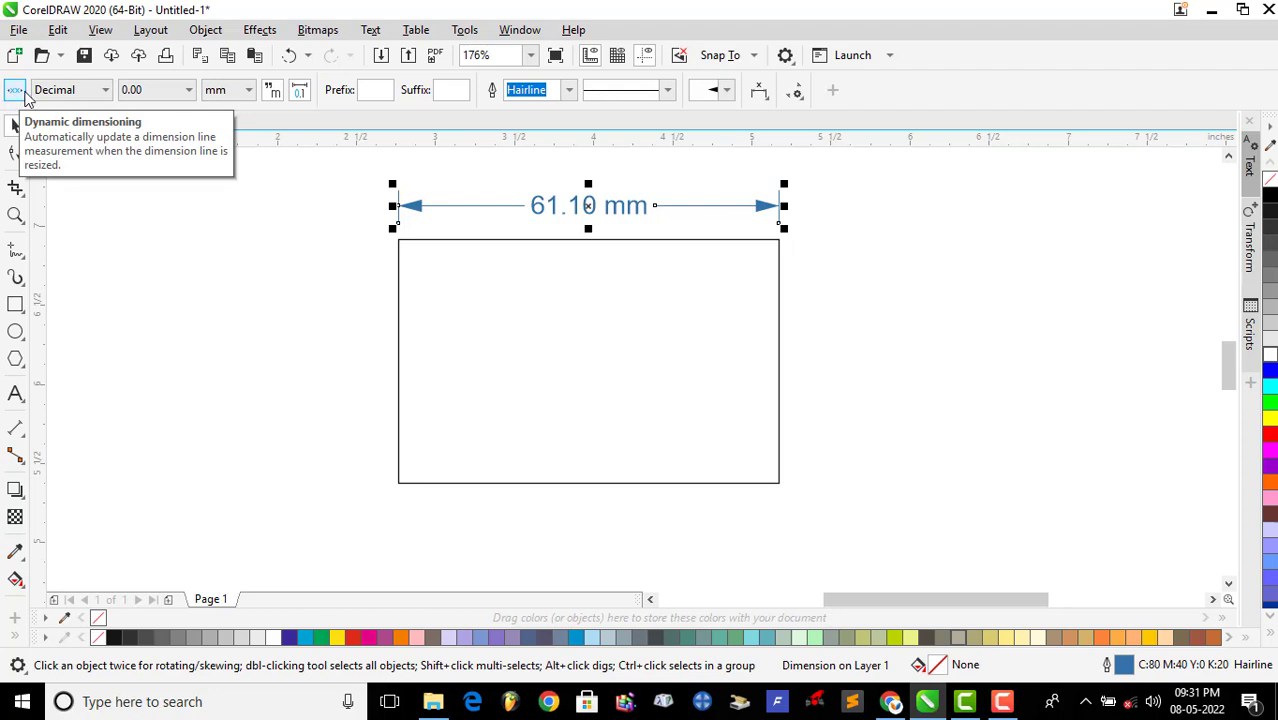
click(235, 233)
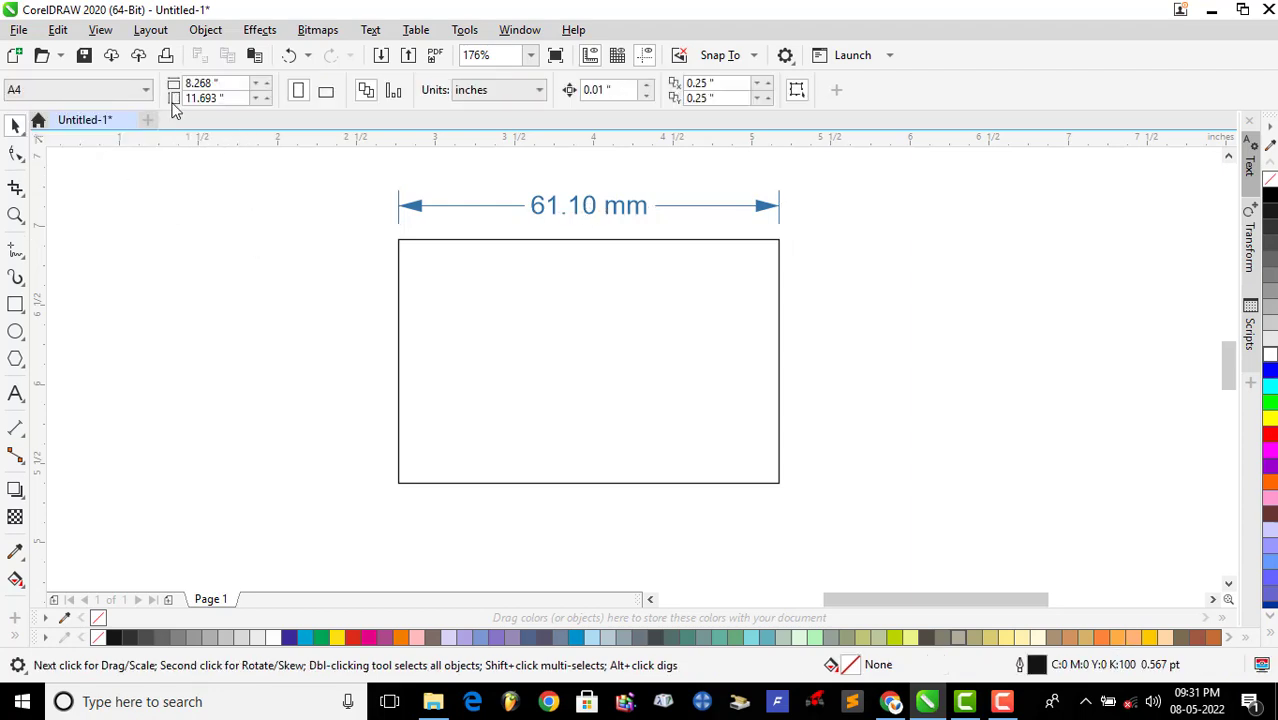
click(424, 205)
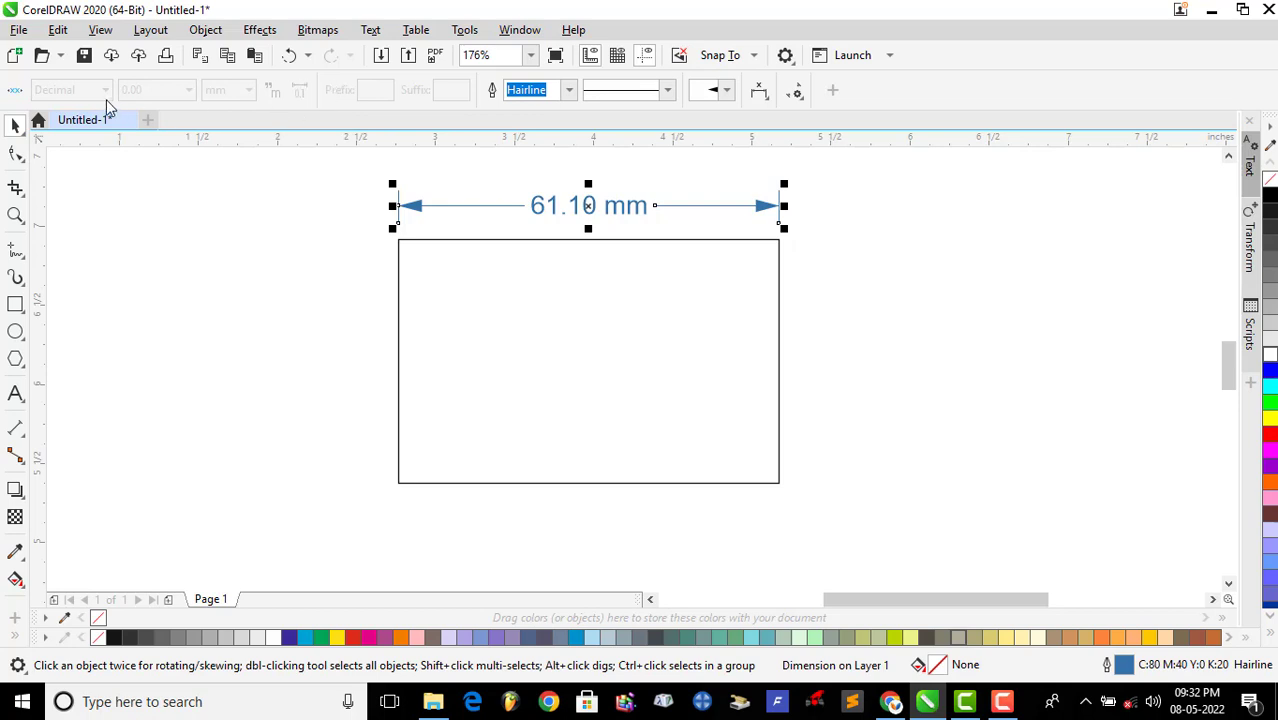
click(15, 91)
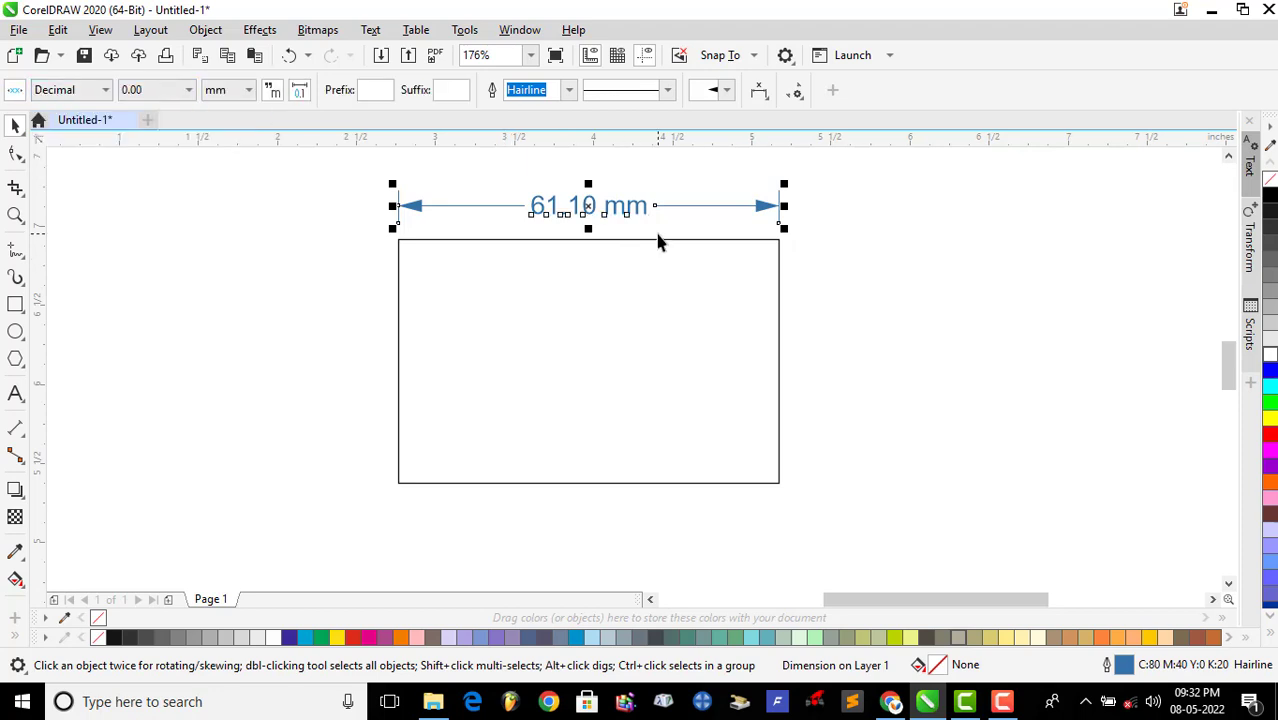
Set the dimension style of the line above the rectangle to Fractional and check its text
click(75, 92)
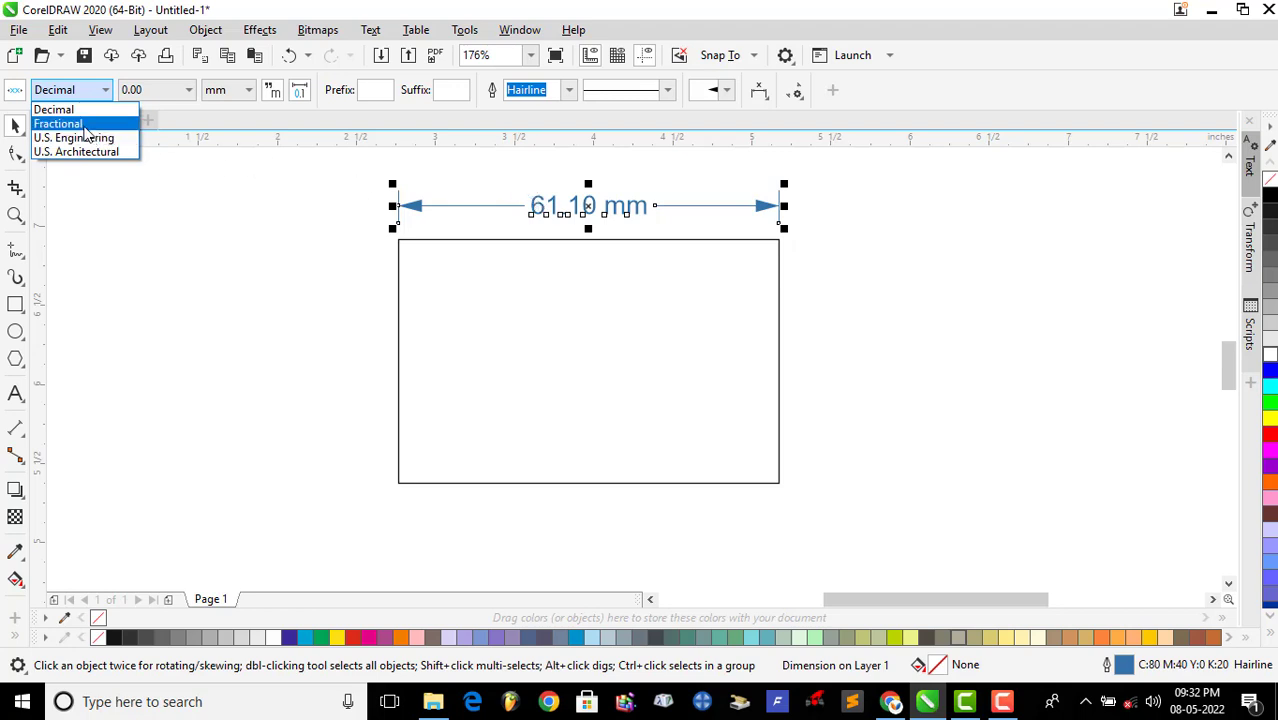
click(60, 124)
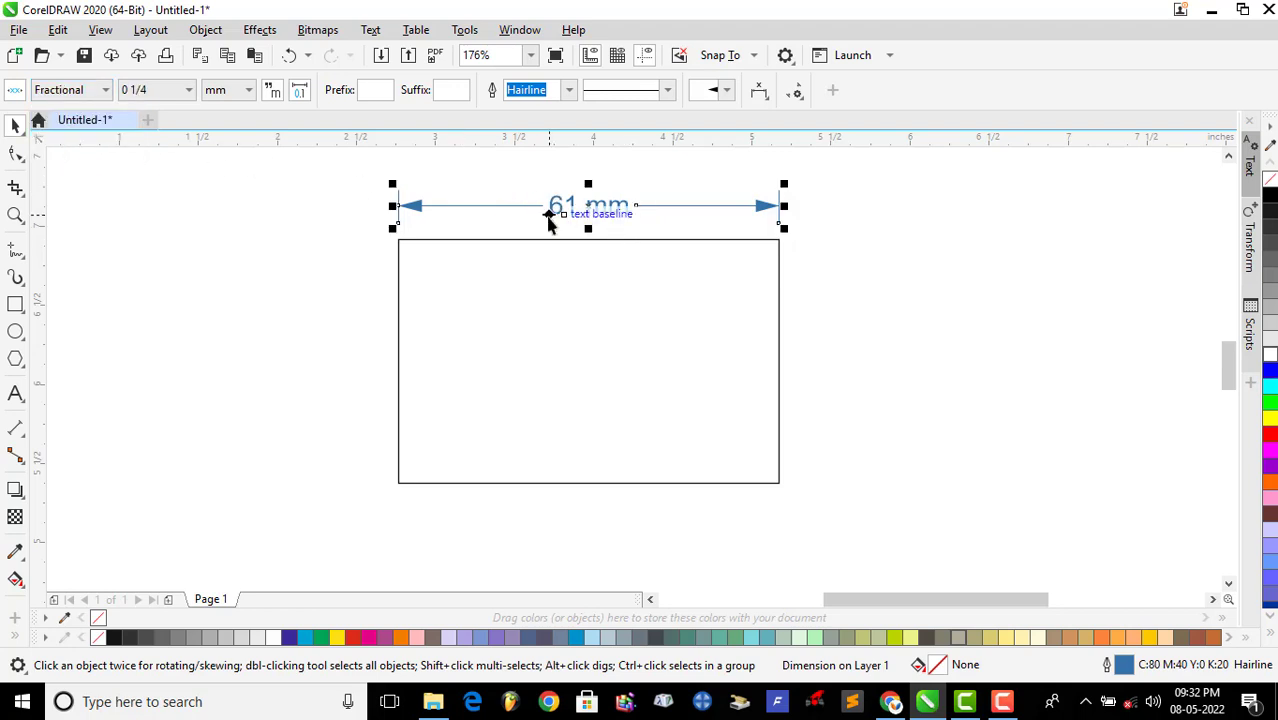
click(490, 190)
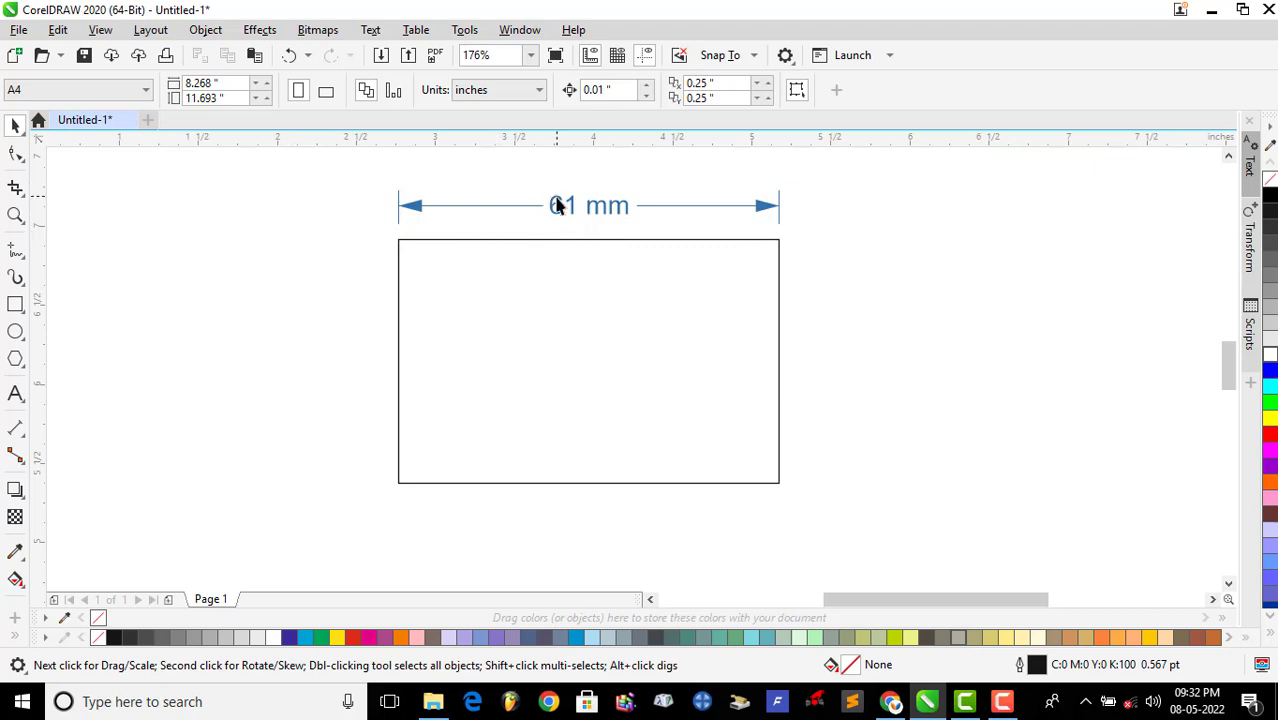
click(558, 205)
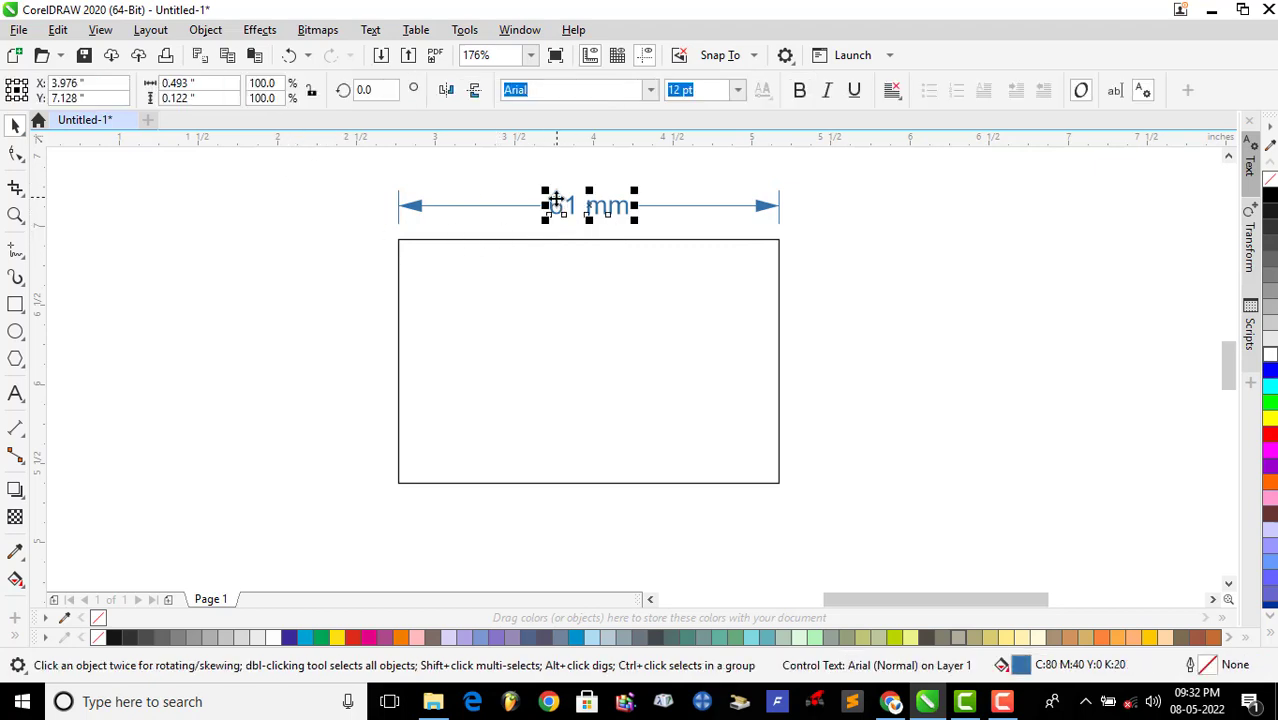
Change the dimension style of the line above the rectangle to U.S. Engineering
click(459, 207)
click(80, 91)
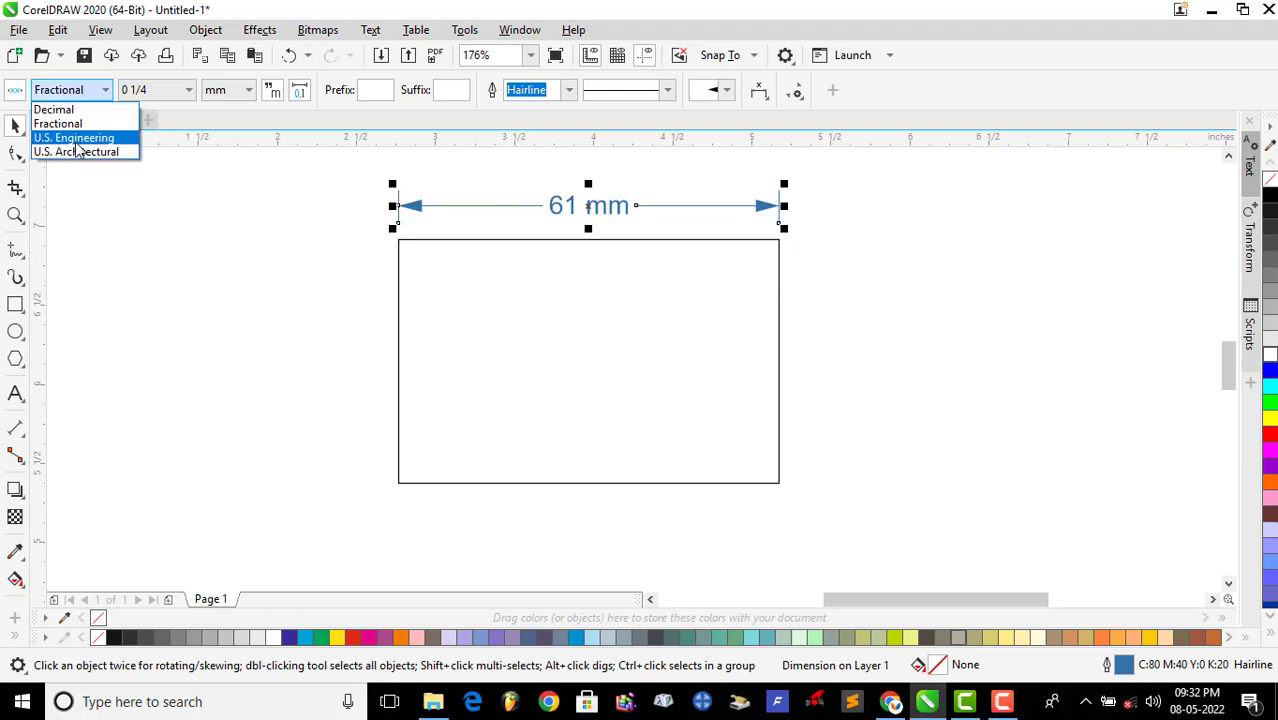
click(104, 140)
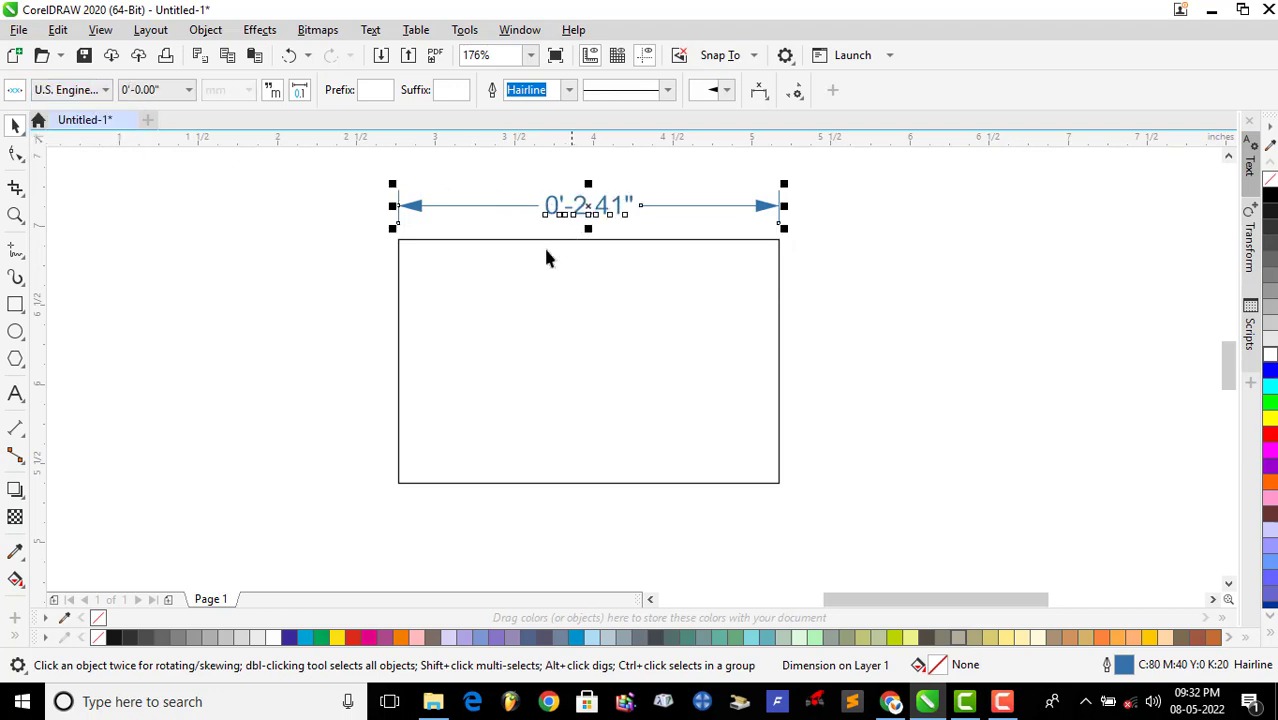
click(500, 178)
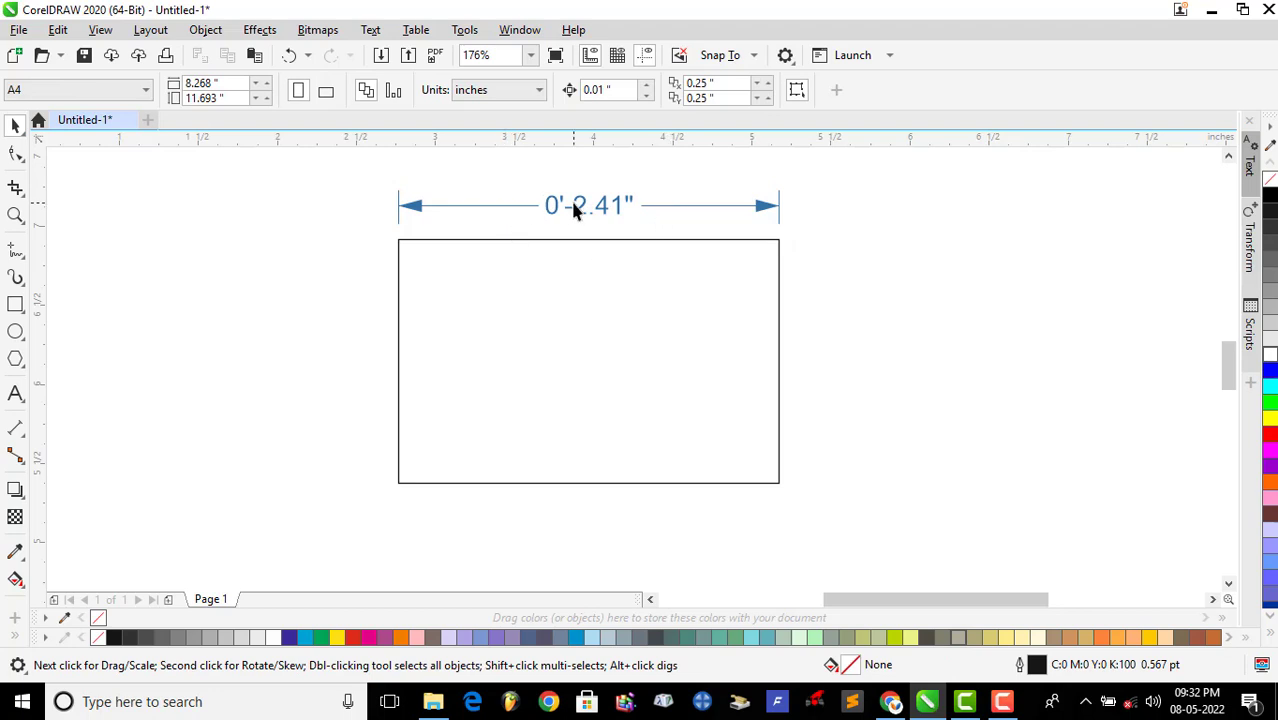
Change the dimension style of the line above the rectangle to U.S. Architectural
click(490, 210)
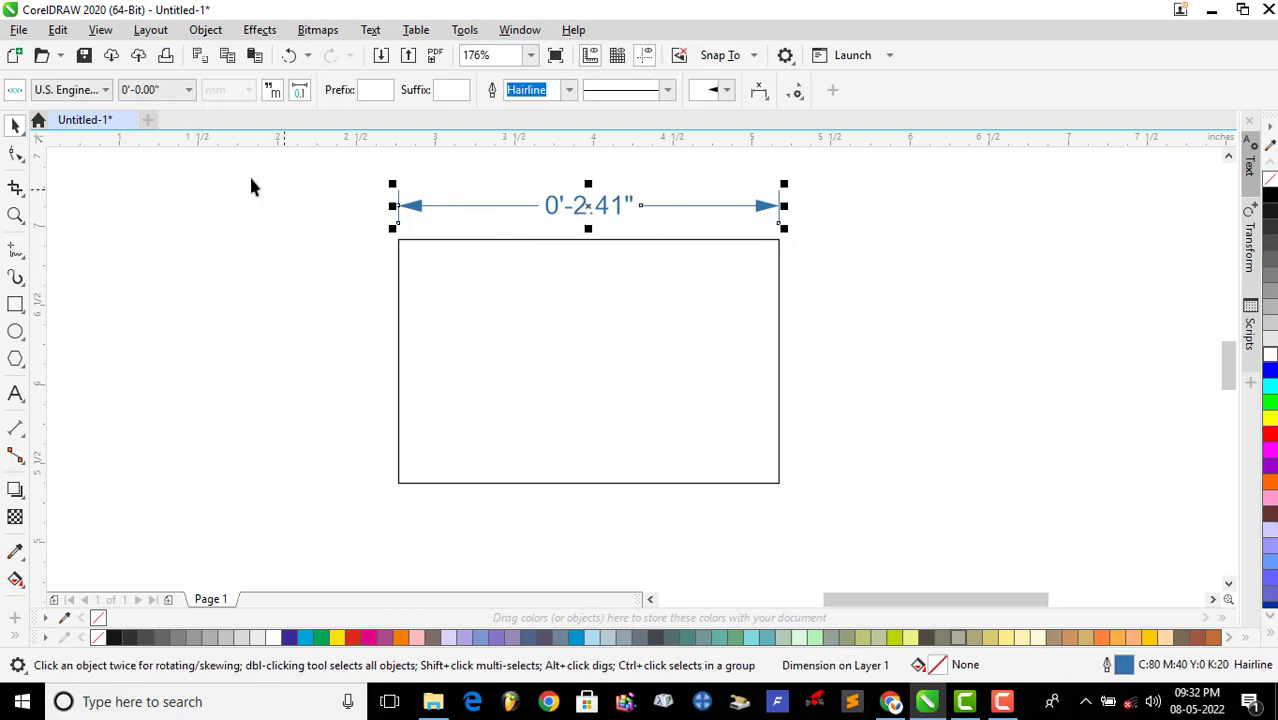
click(104, 89)
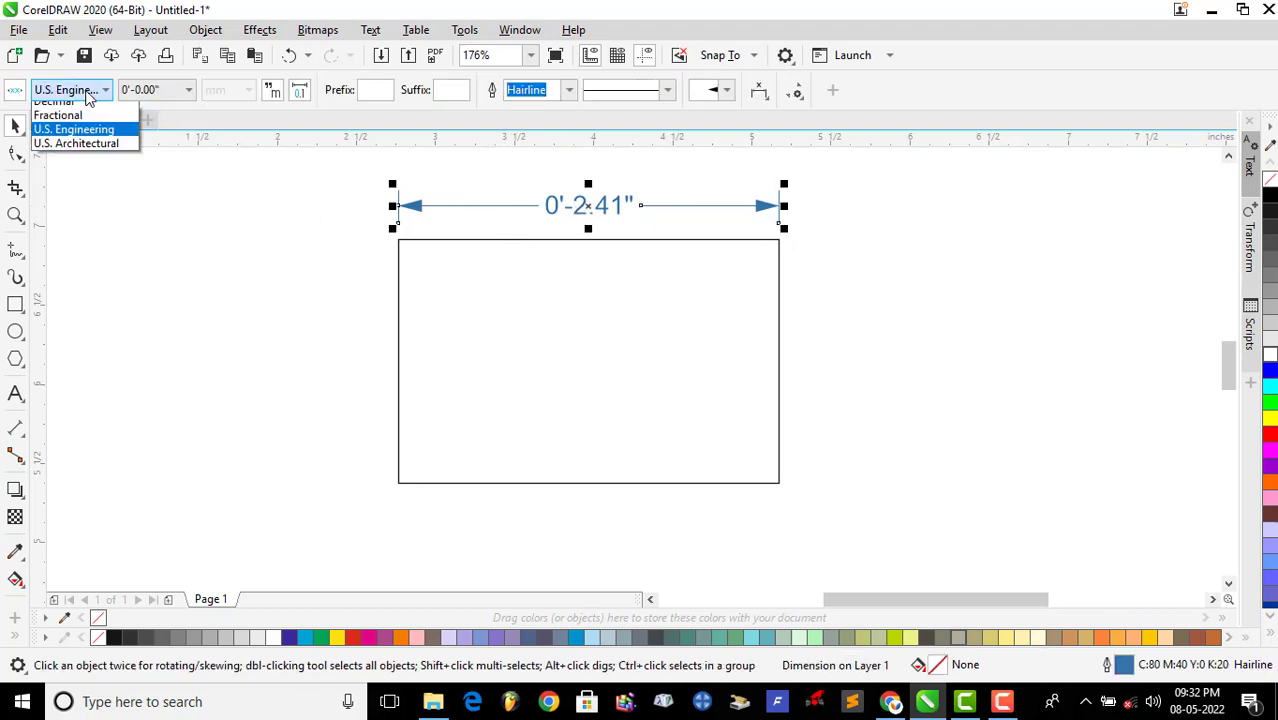
click(99, 152)
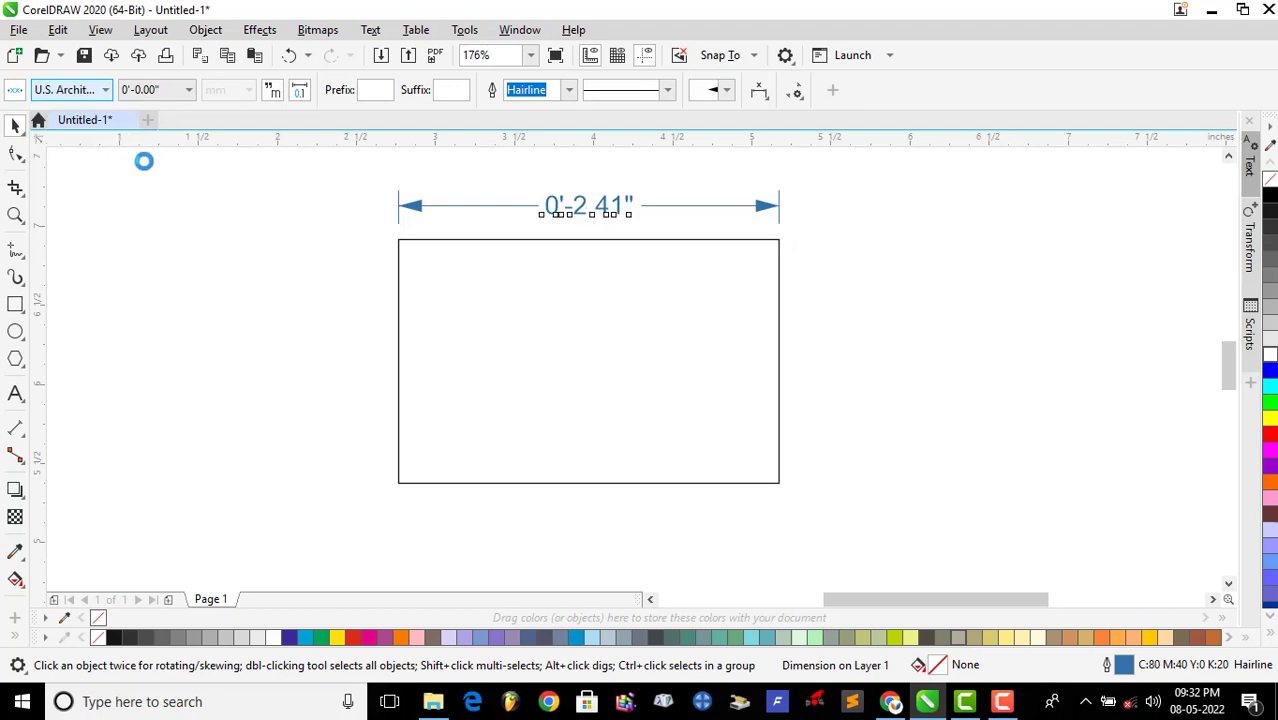
click(790, 226)
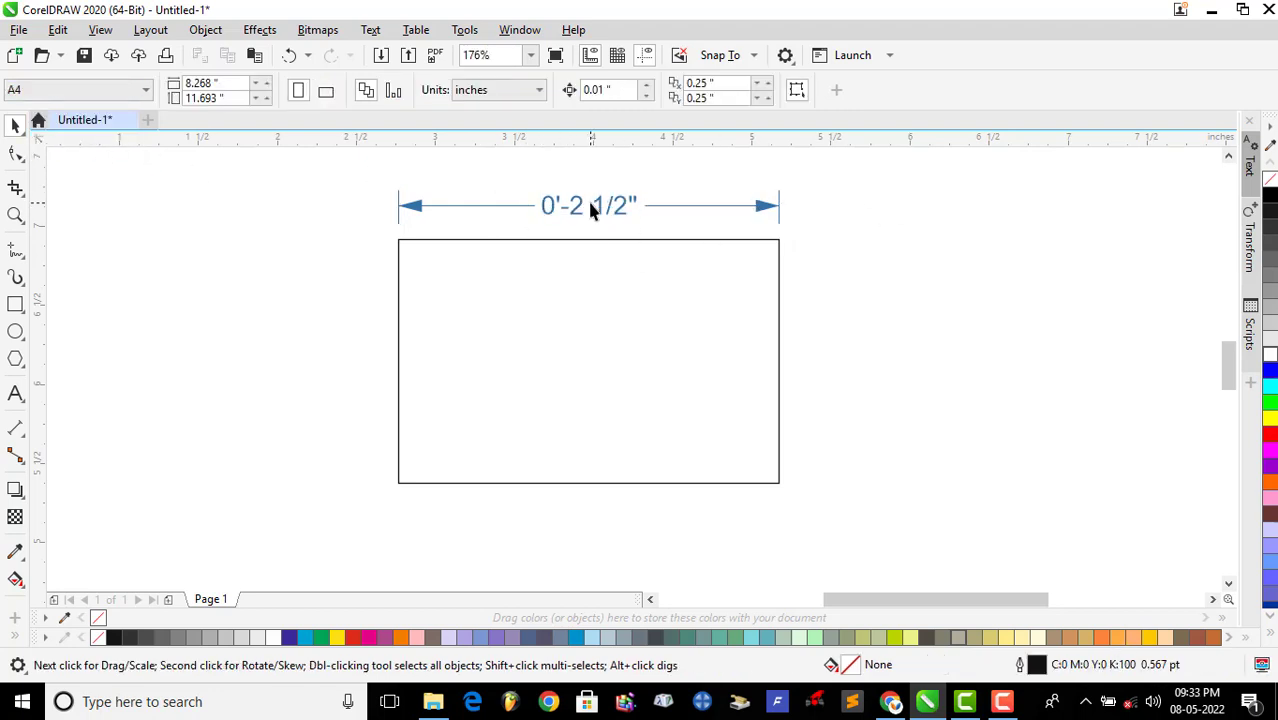
Set the precision of the rectangle's dimension line to 0'-0"
click(491, 198)
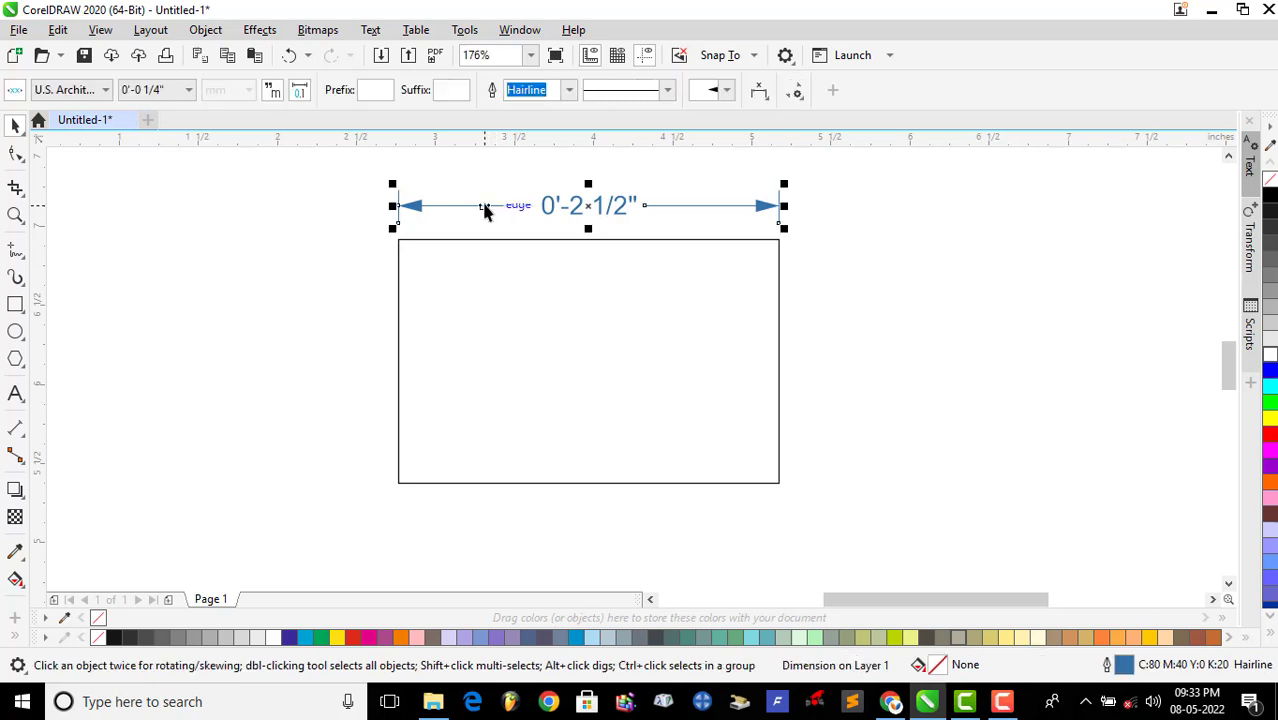
click(163, 93)
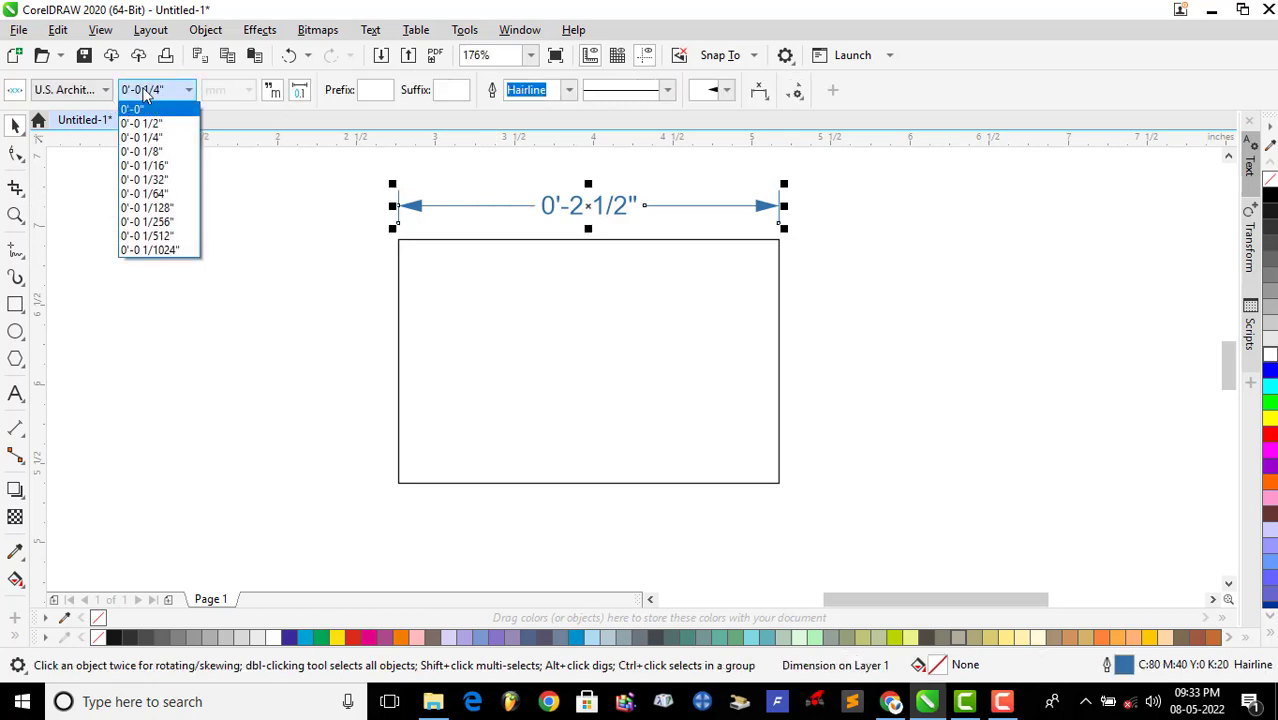
click(179, 93)
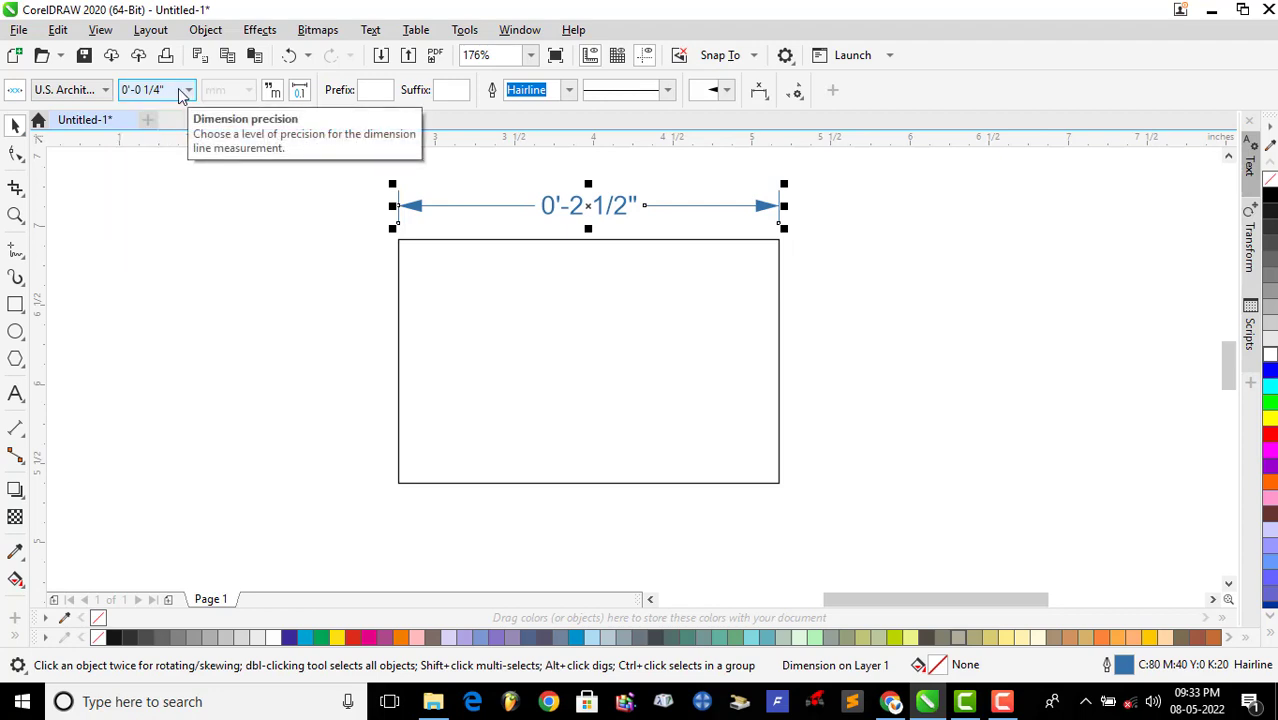
click(183, 93)
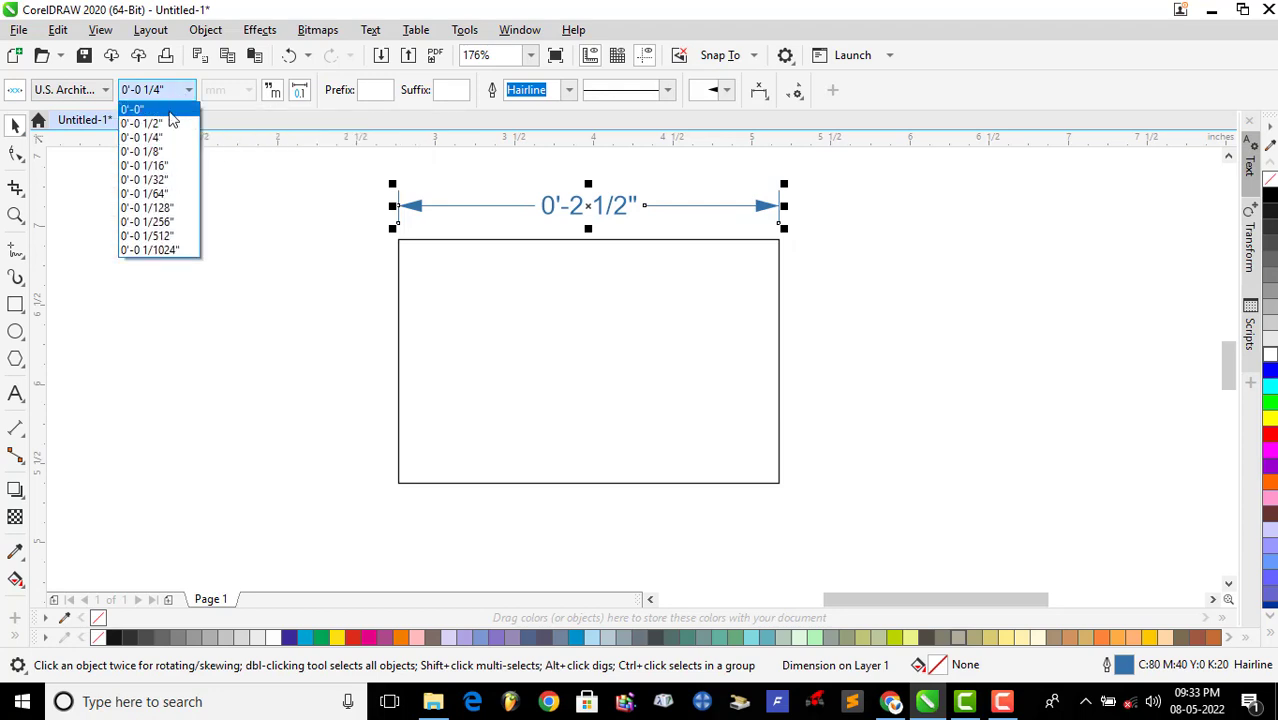
click(172, 110)
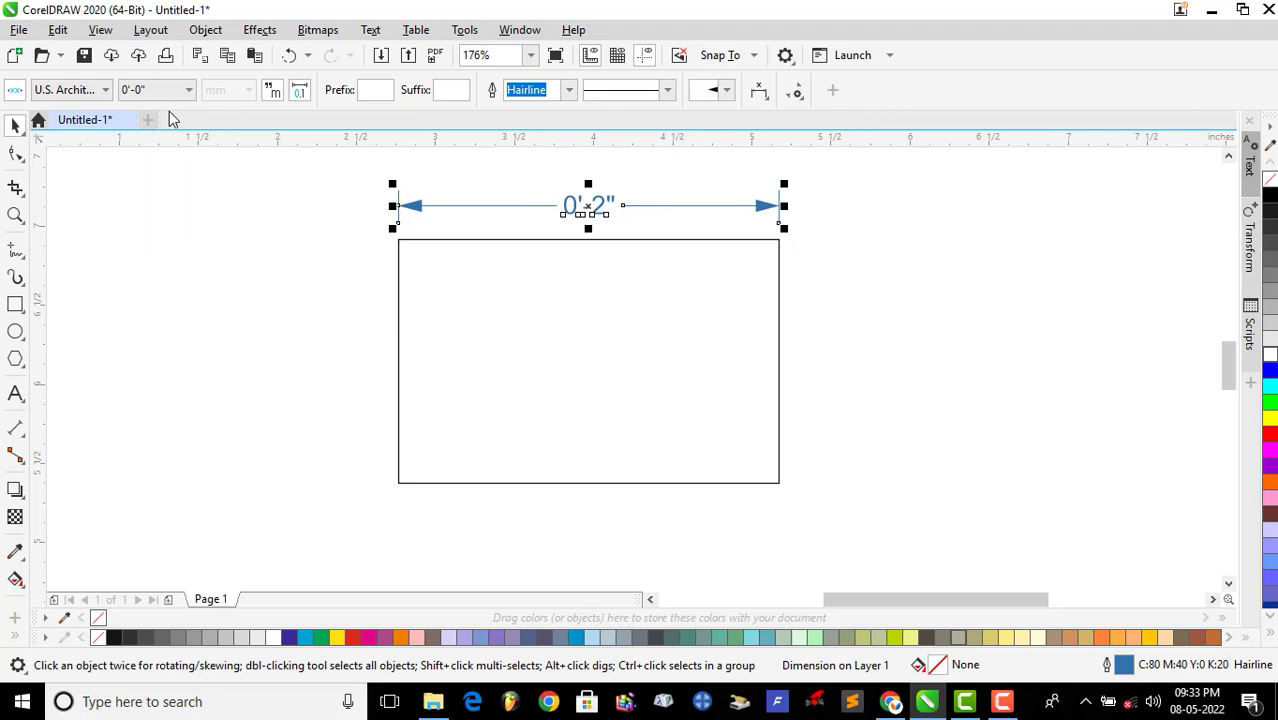
Set the rectangle's dimension line to the Decimal style with a precision of 0.00000 and check its text
click(105, 90)
click(90, 107)
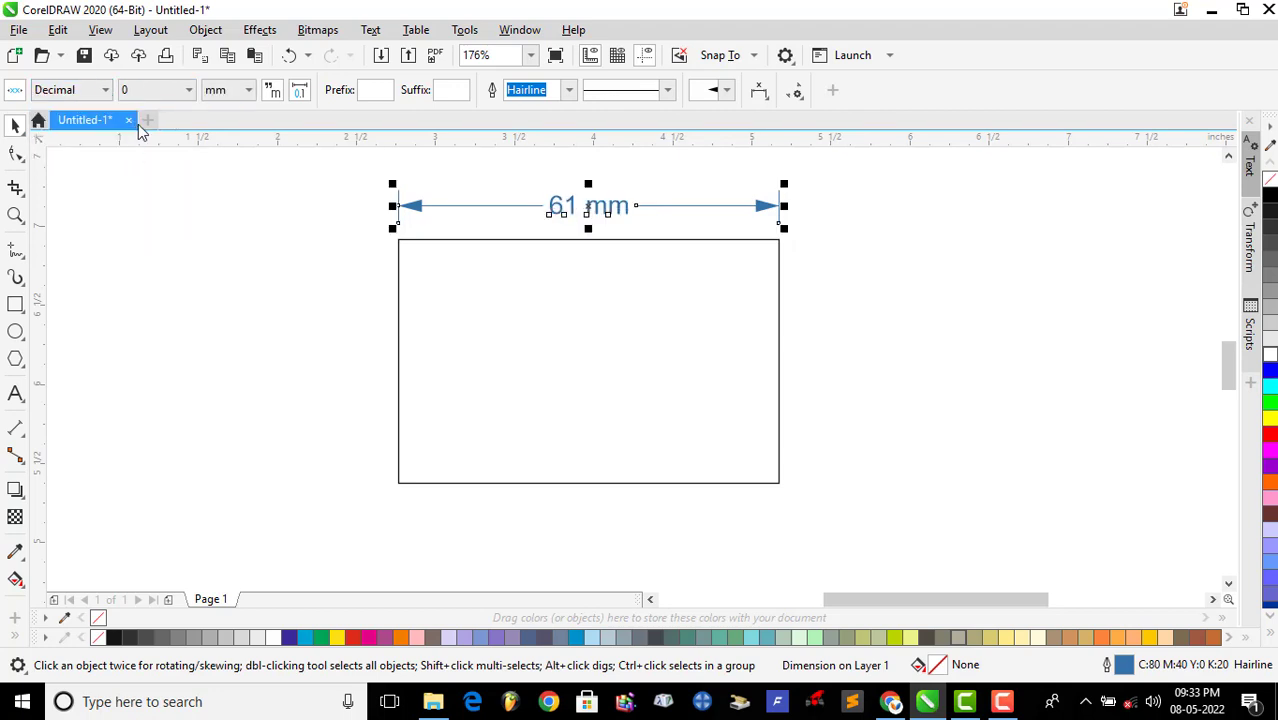
click(165, 90)
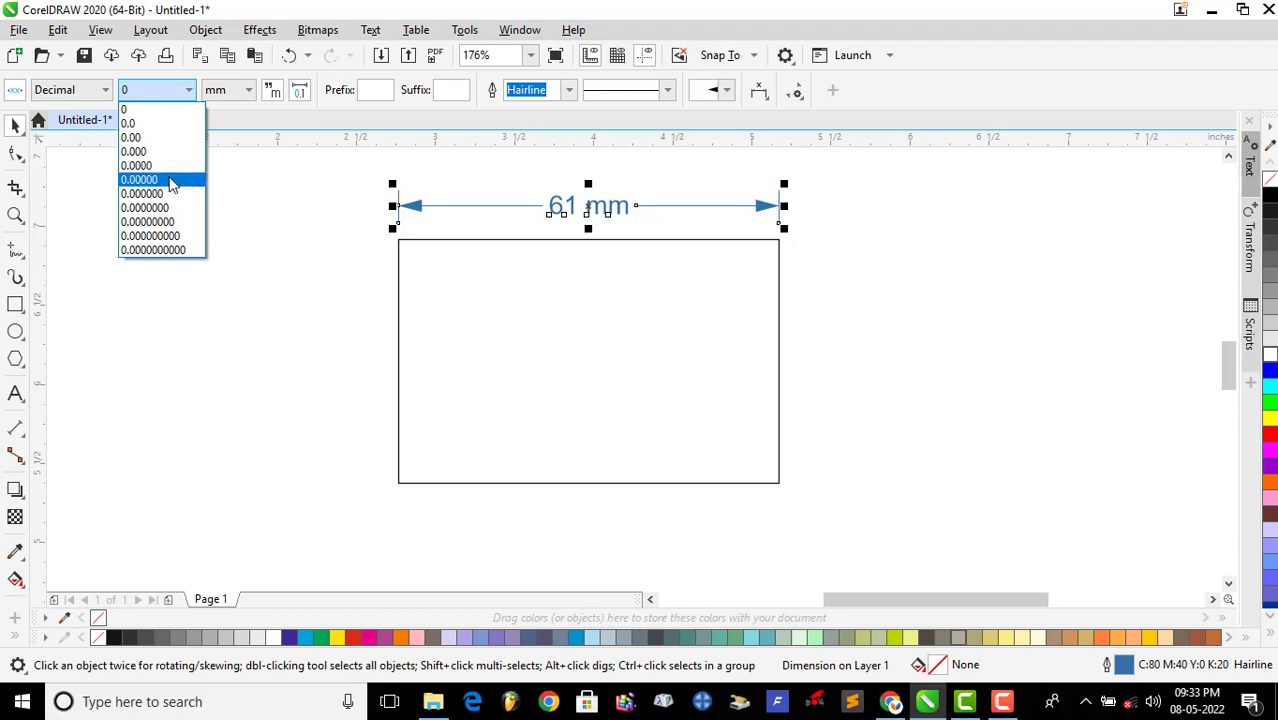
click(170, 183)
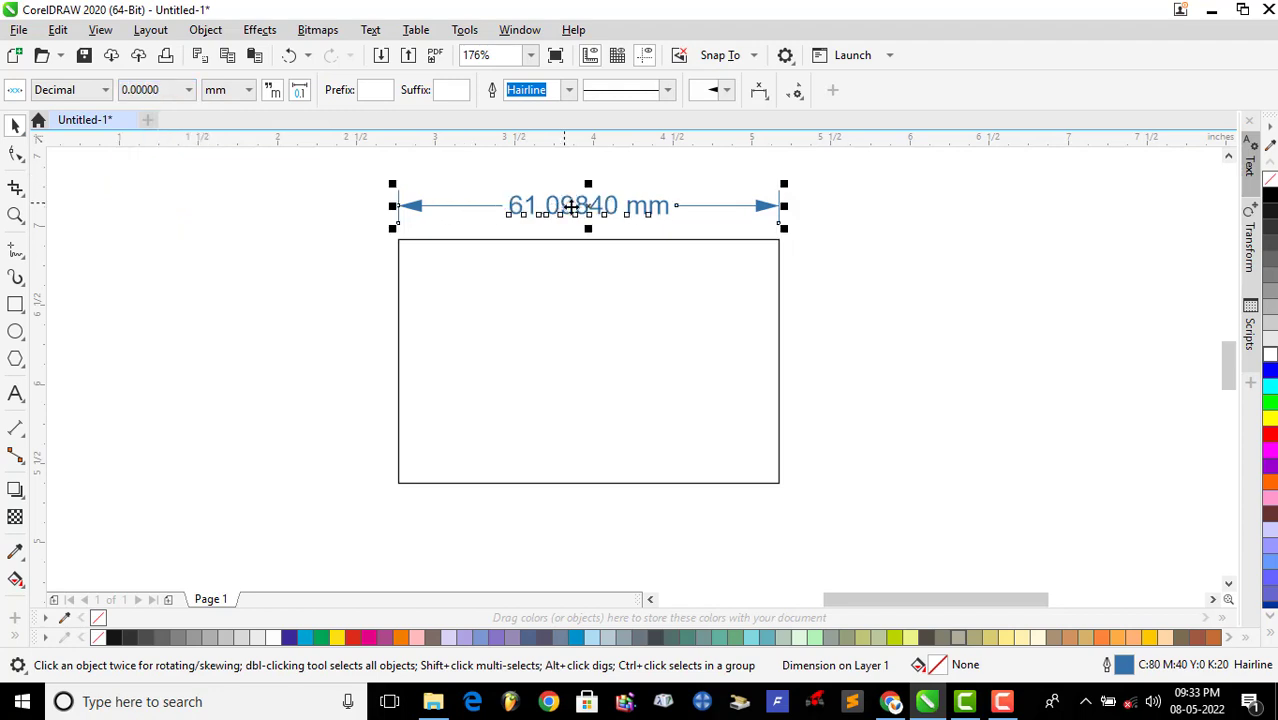
click(662, 238)
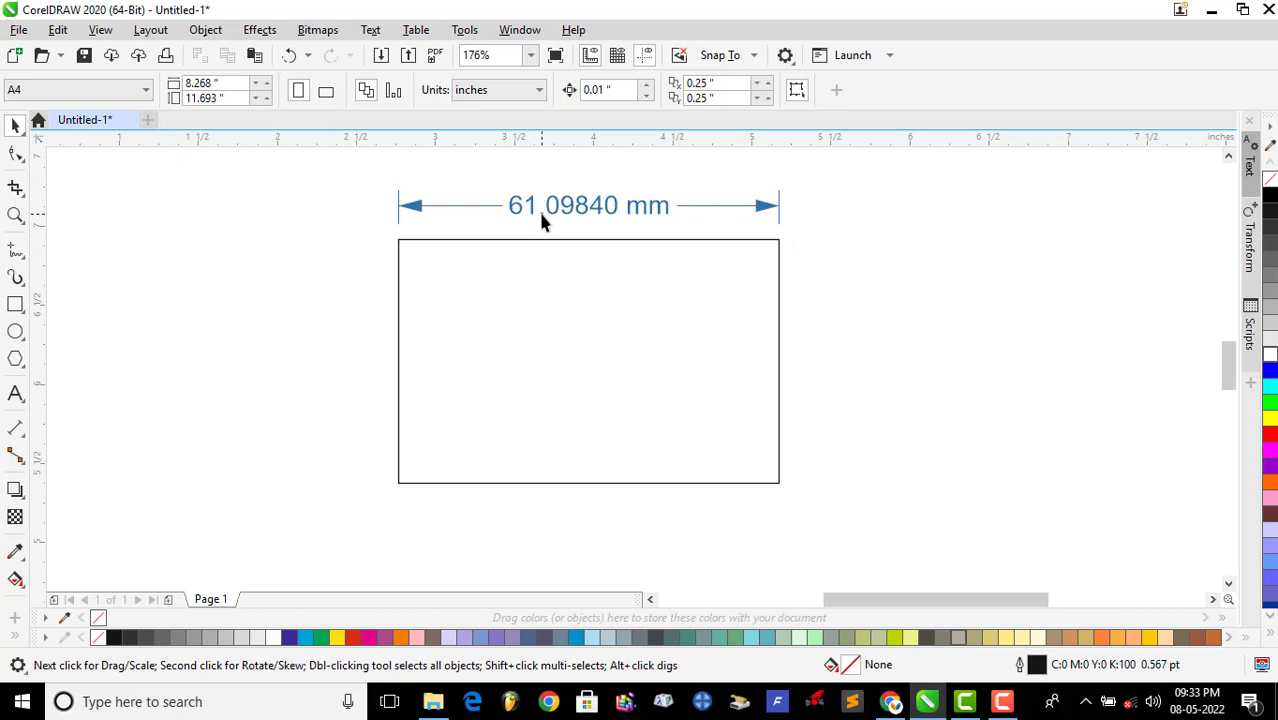
click(619, 218)
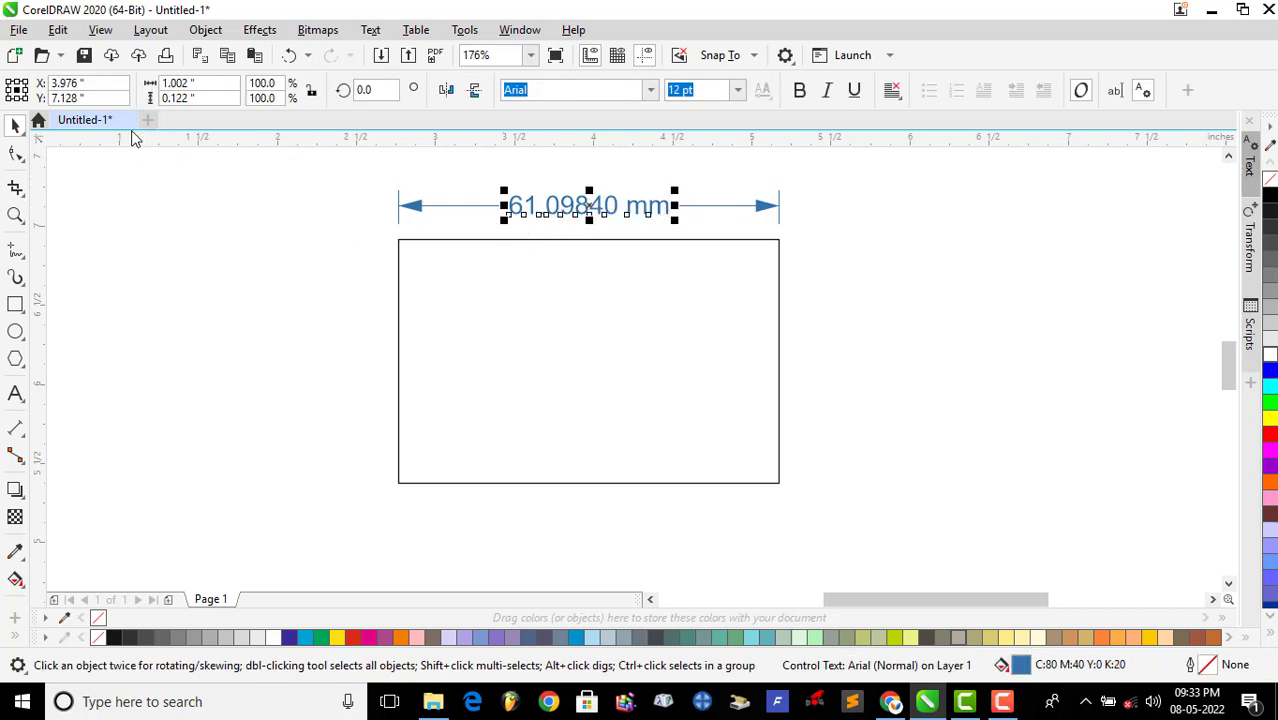
click(363, 253)
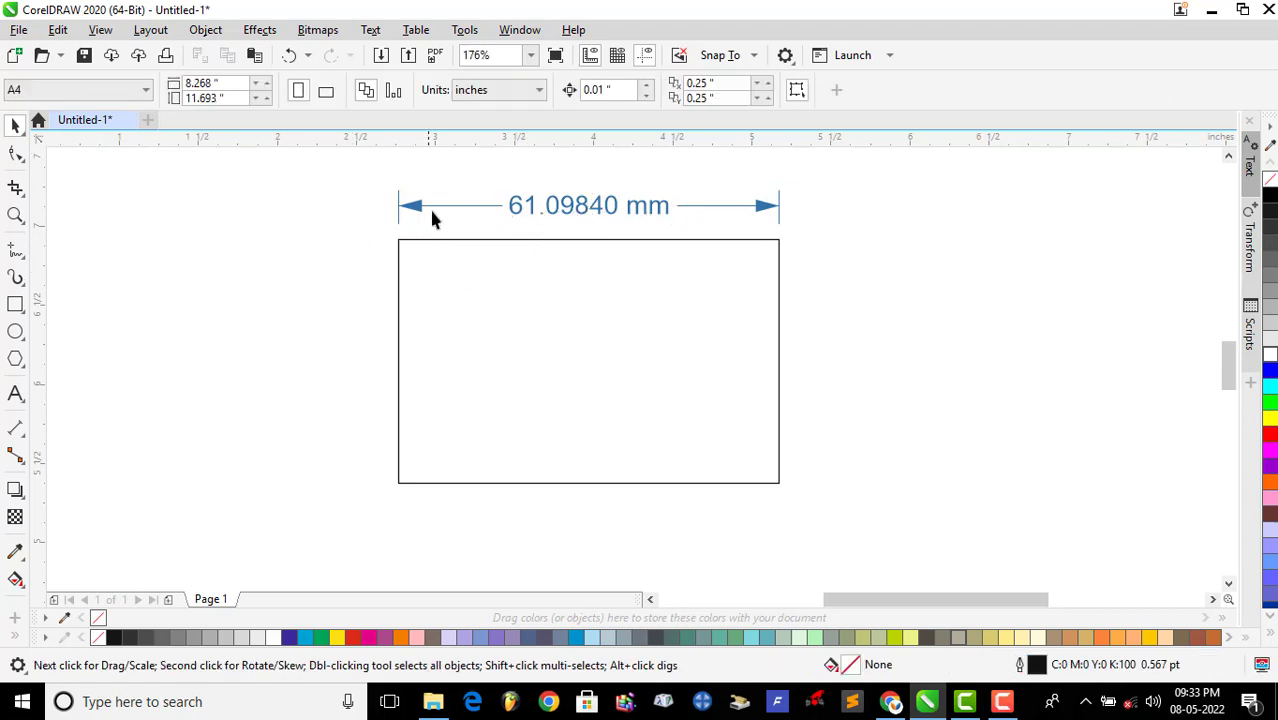
Change the unit of the rectangle's dimension line to inches
click(429, 204)
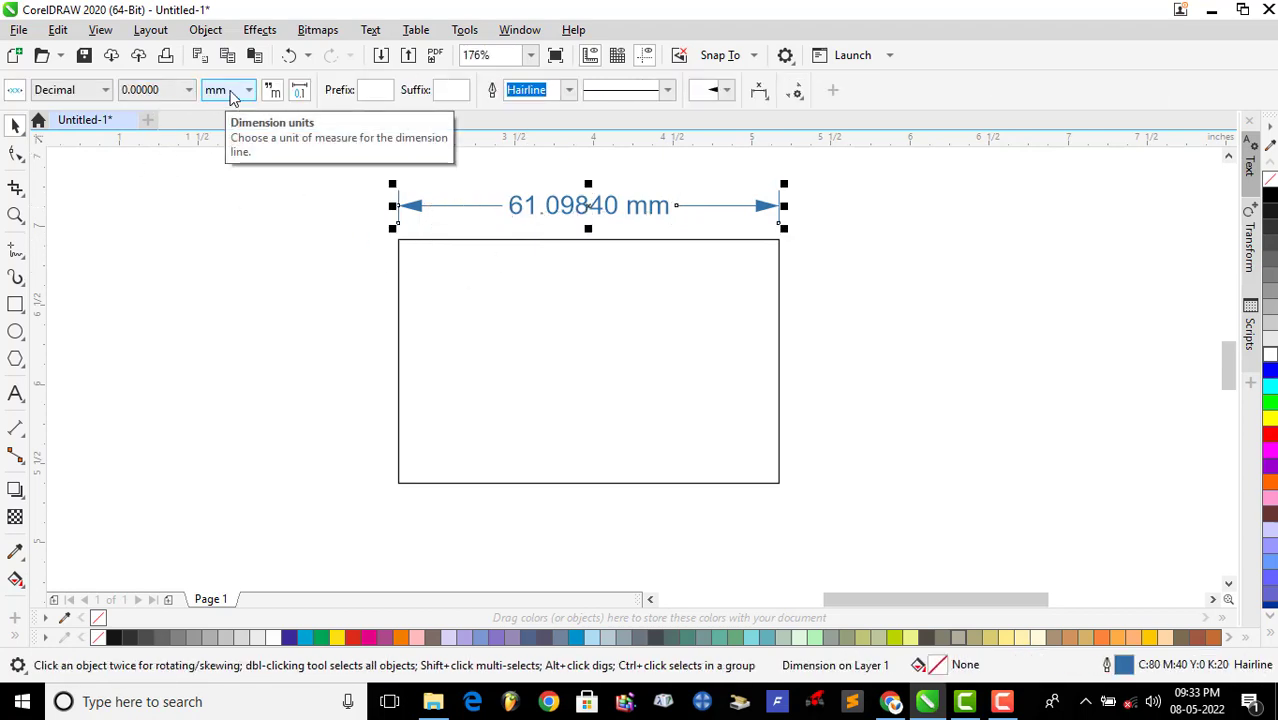
click(233, 92)
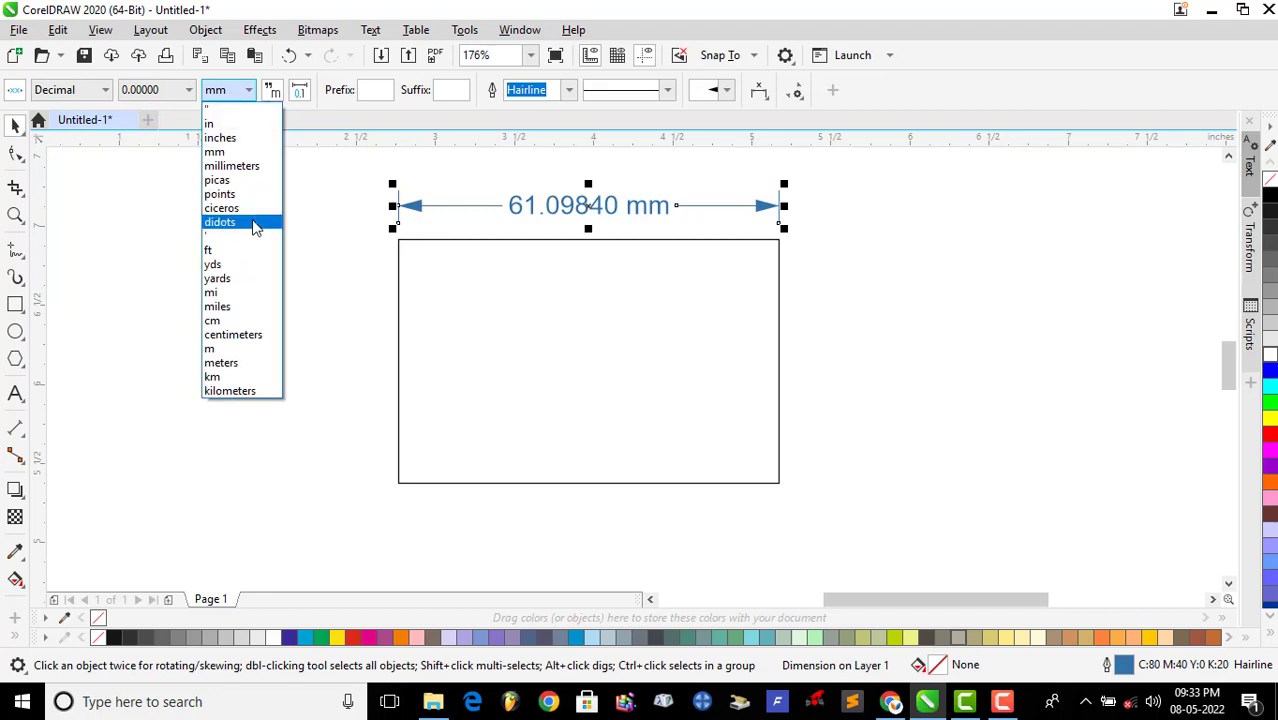
click(241, 139)
click(476, 240)
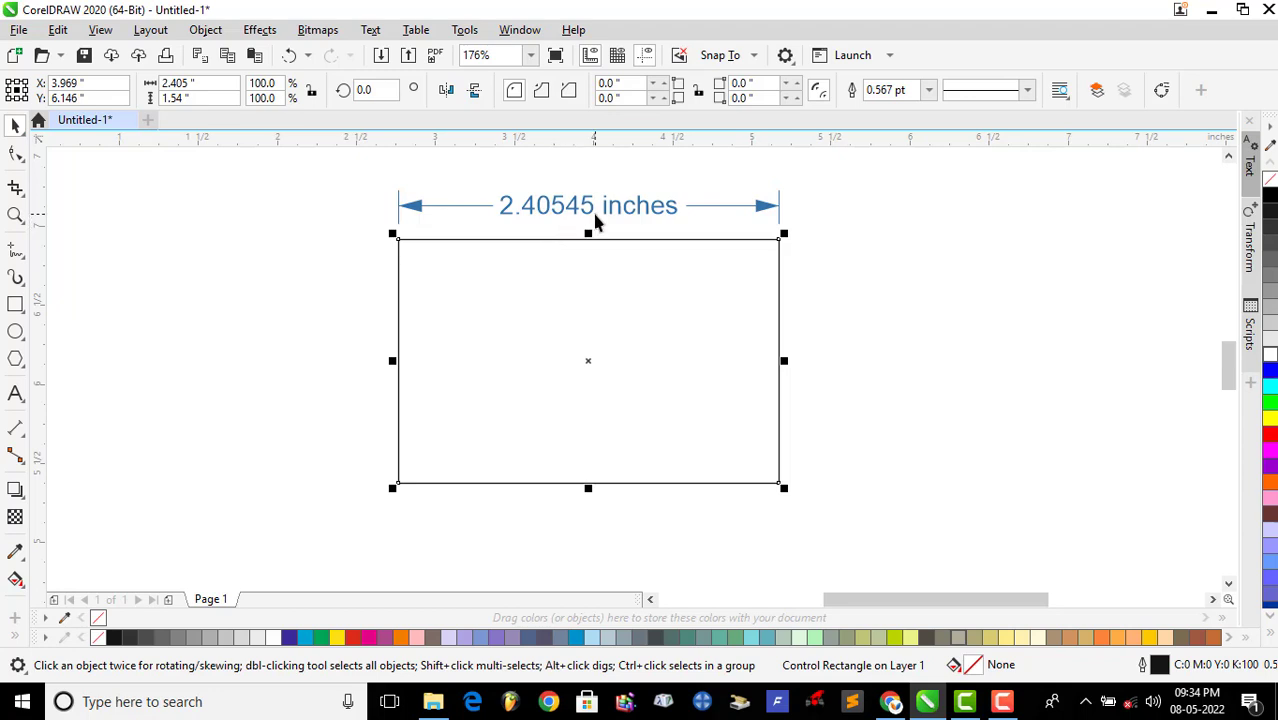
click(300, 275)
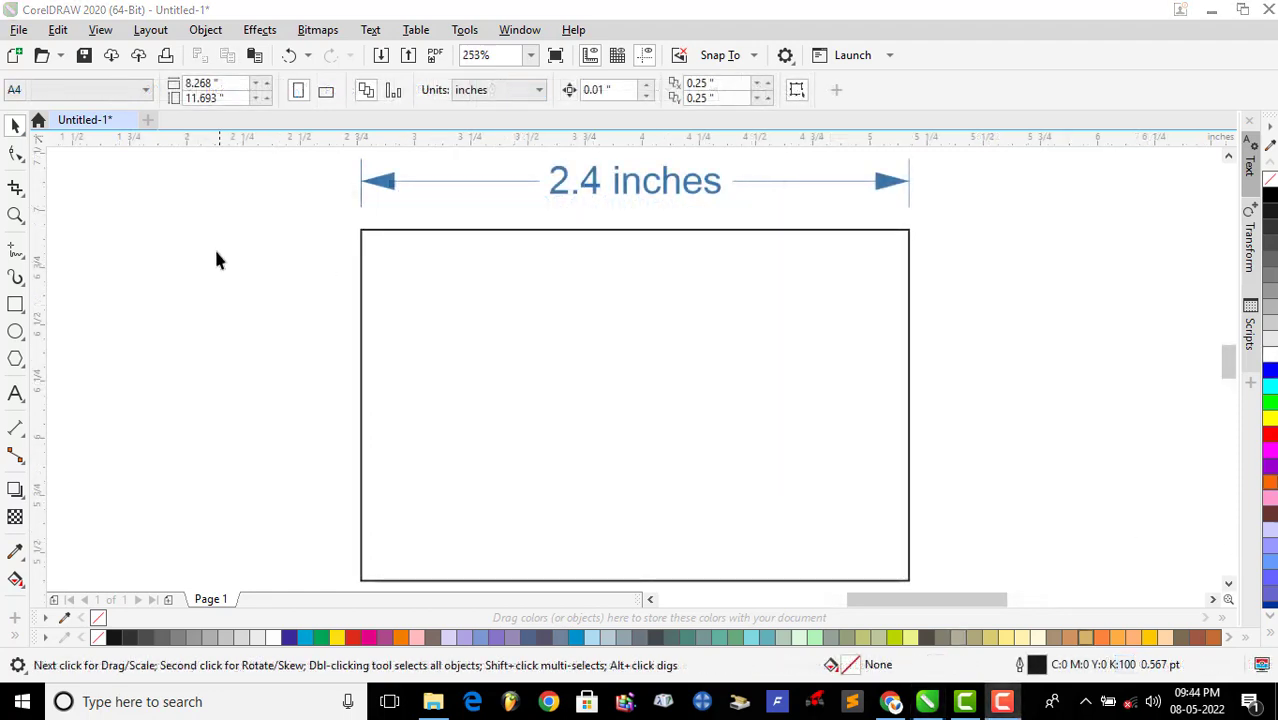
Hide the units in the rectangle's dimension text with the Parallel Dimension tool active, and show them again
click(15, 427)
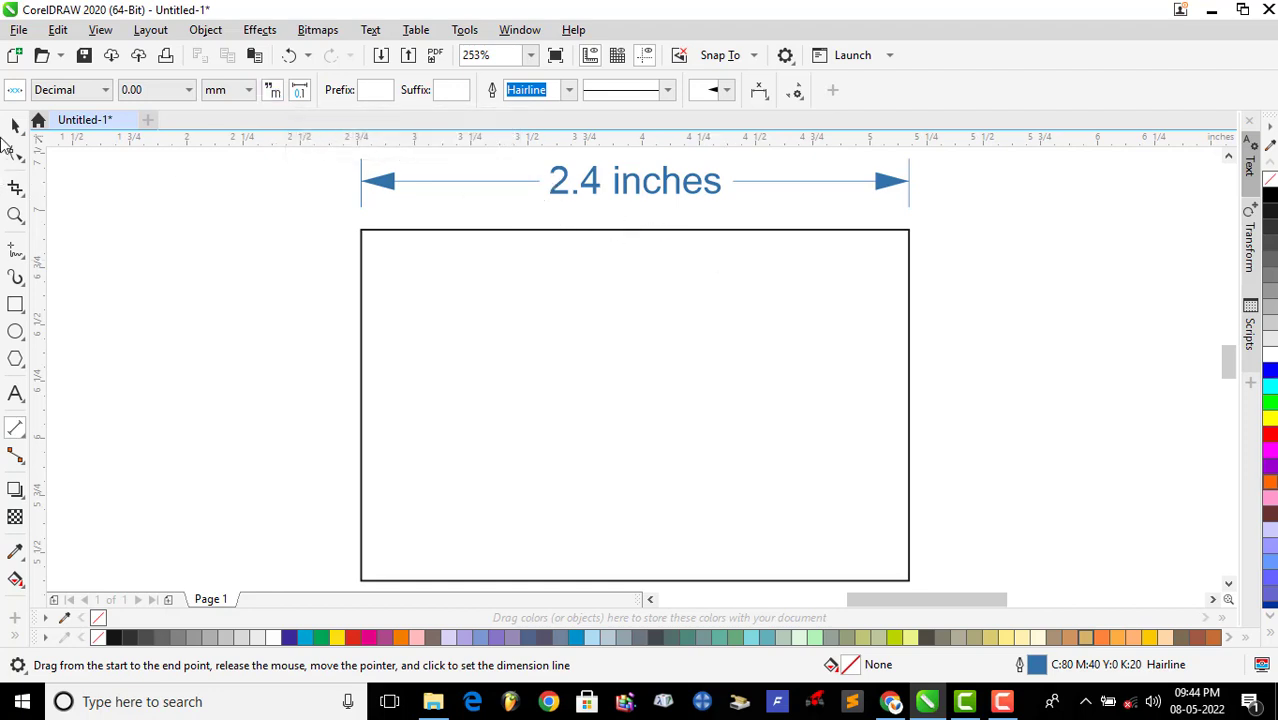
click(13, 127)
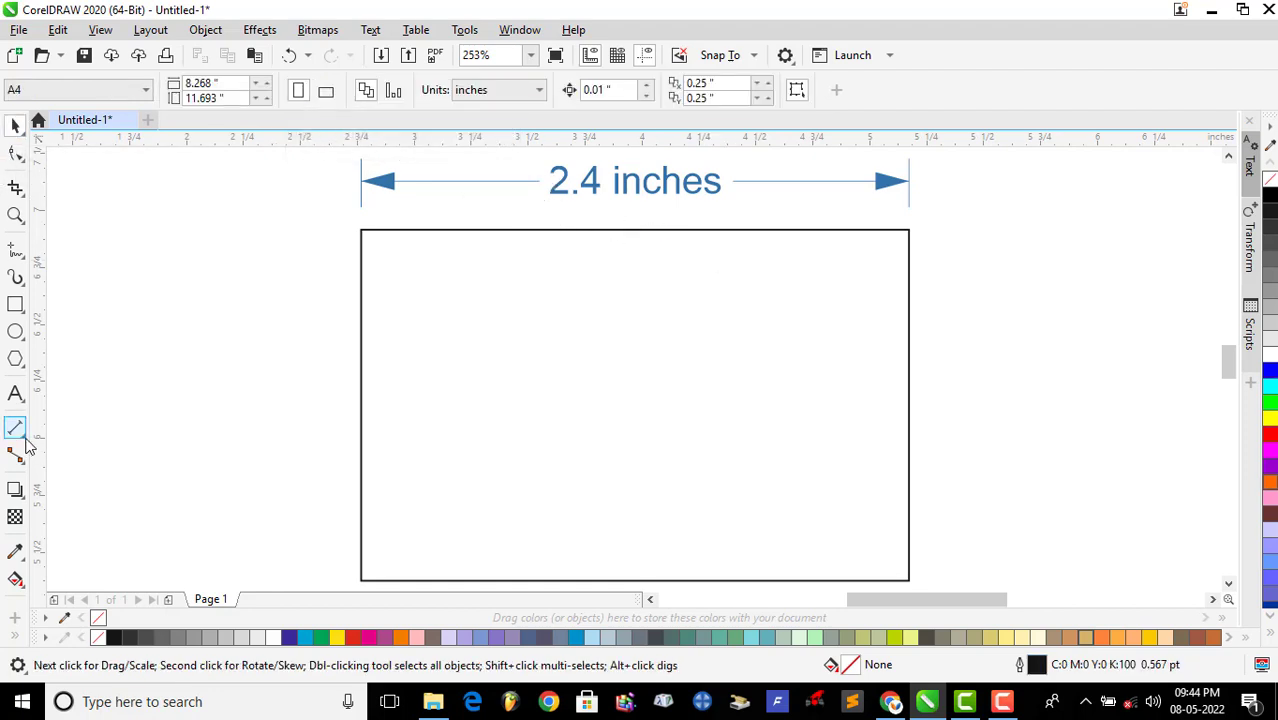
click(18, 430)
click(93, 428)
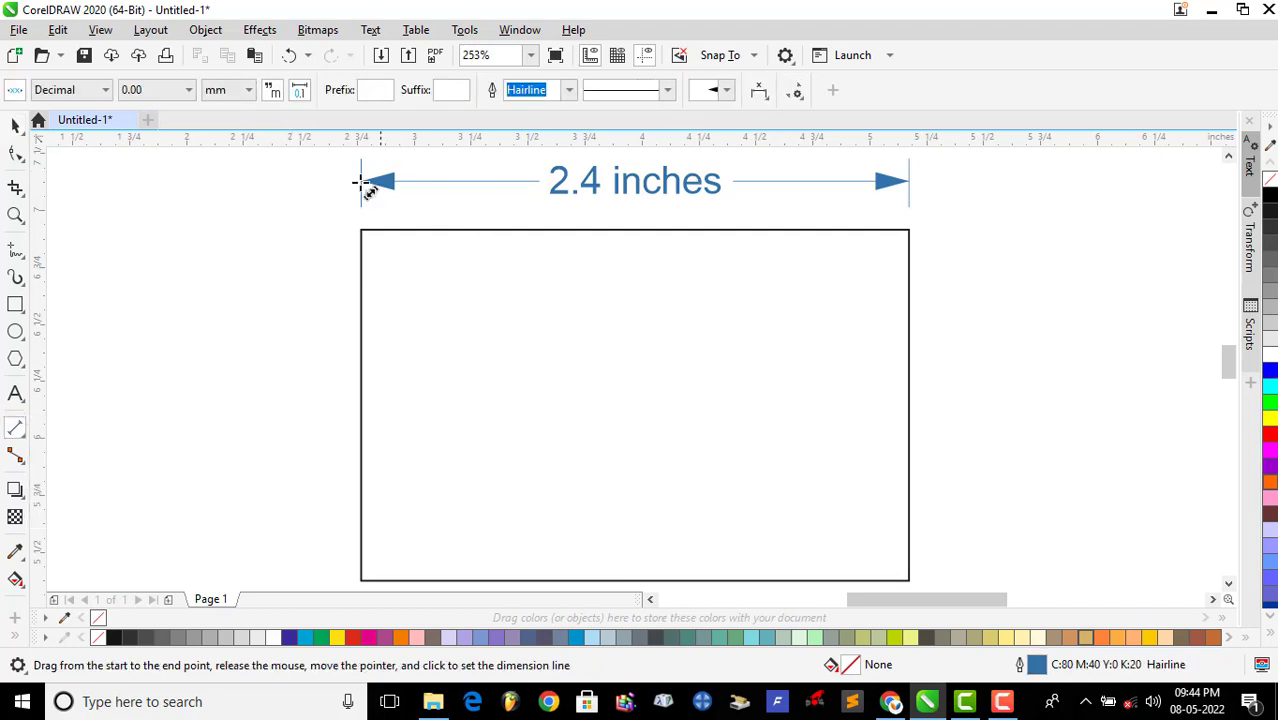
click(388, 207)
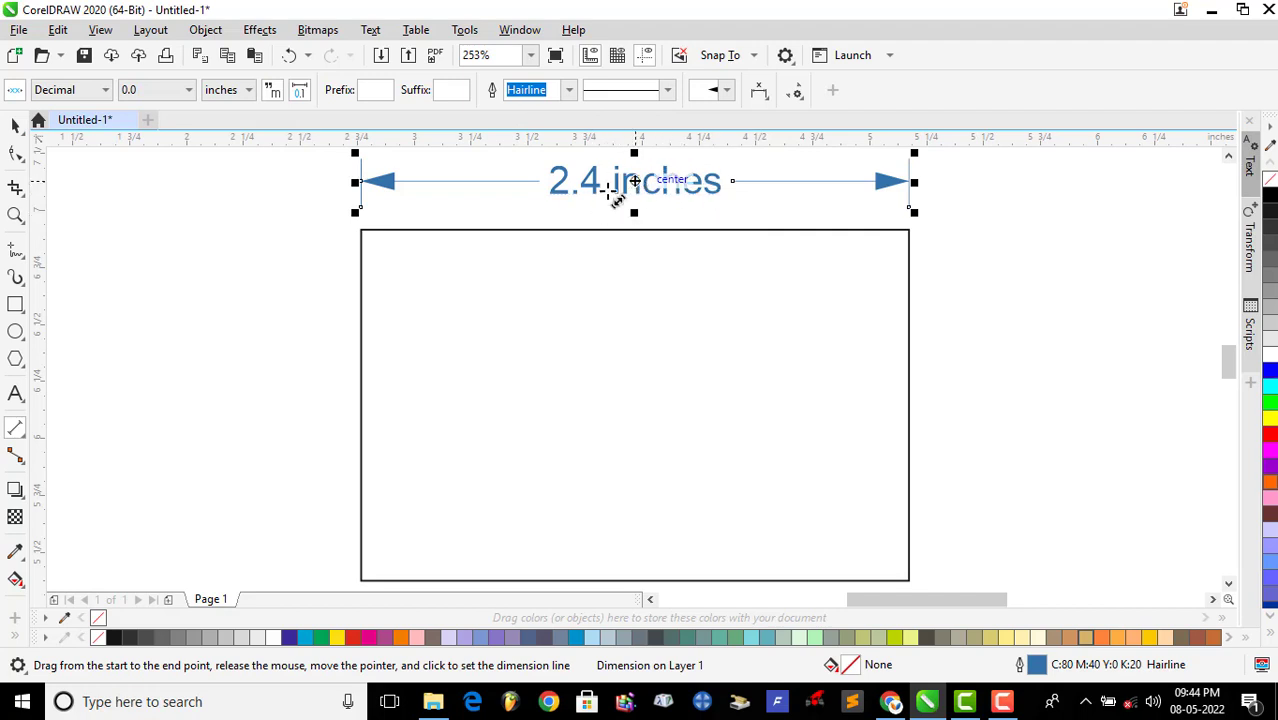
click(274, 94)
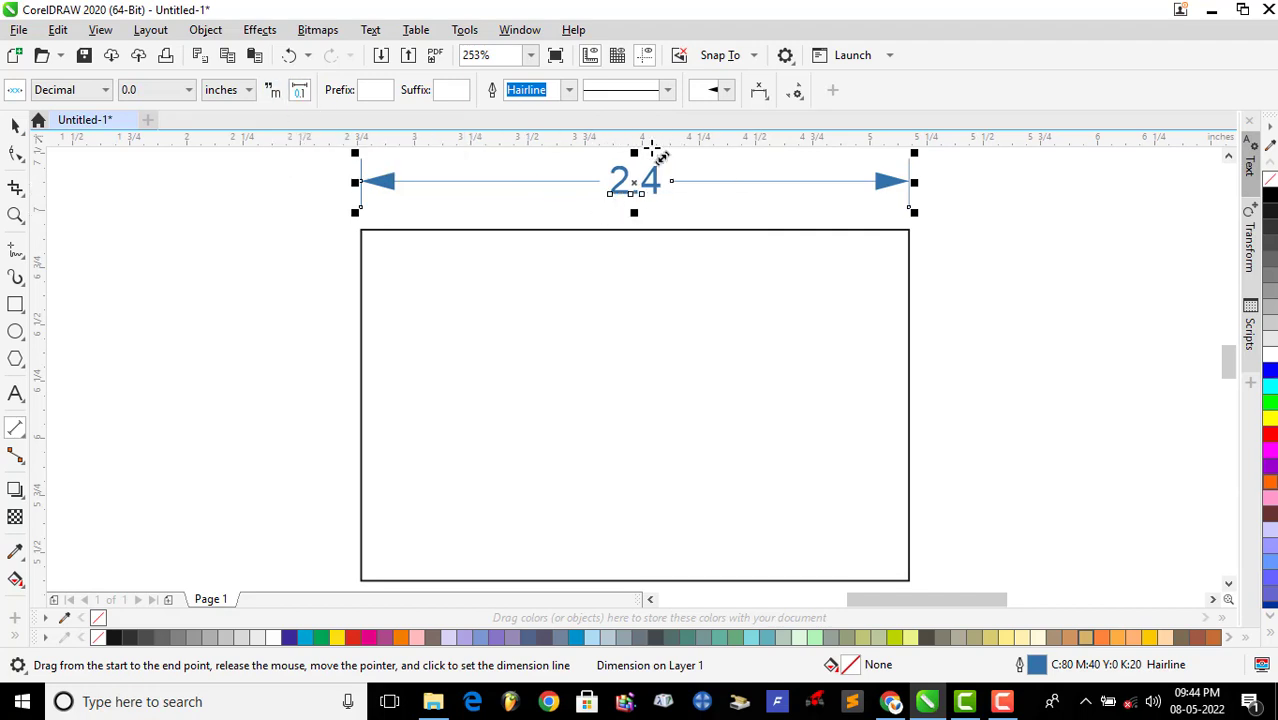
click(274, 94)
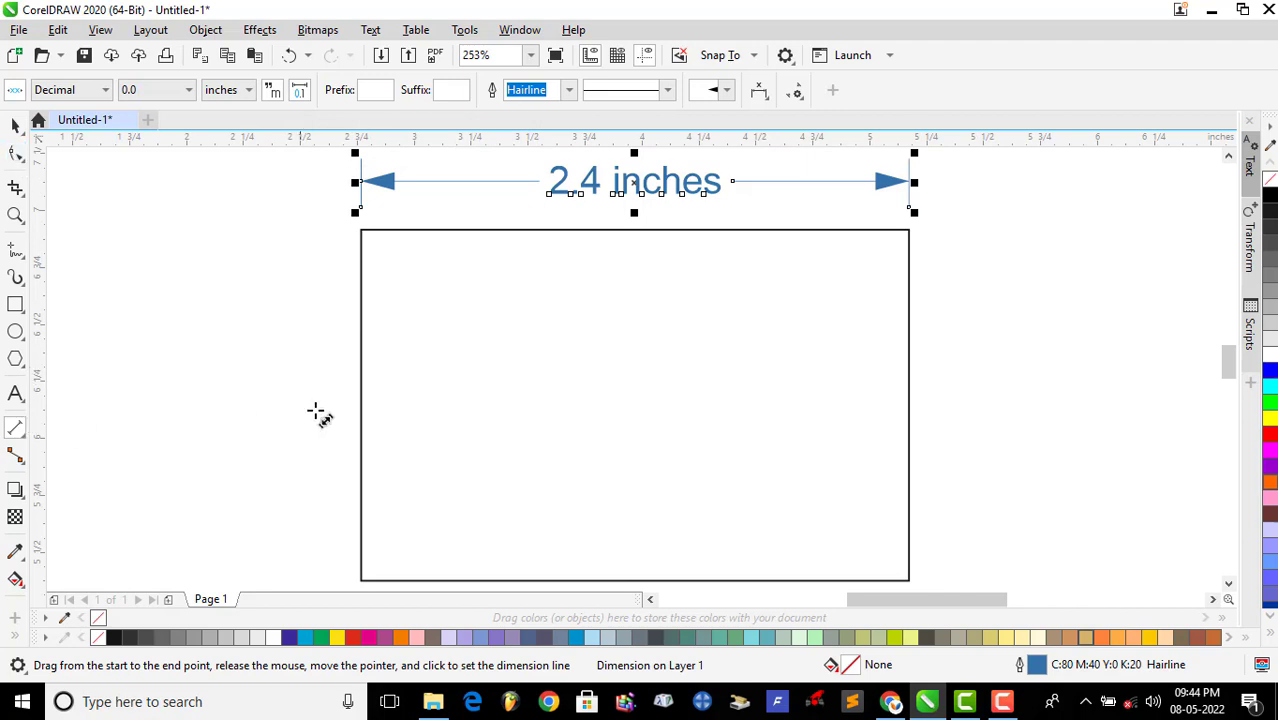
Narrow the rectangle to about 0.85 inches wide by moving its left edge inward
click(14, 124)
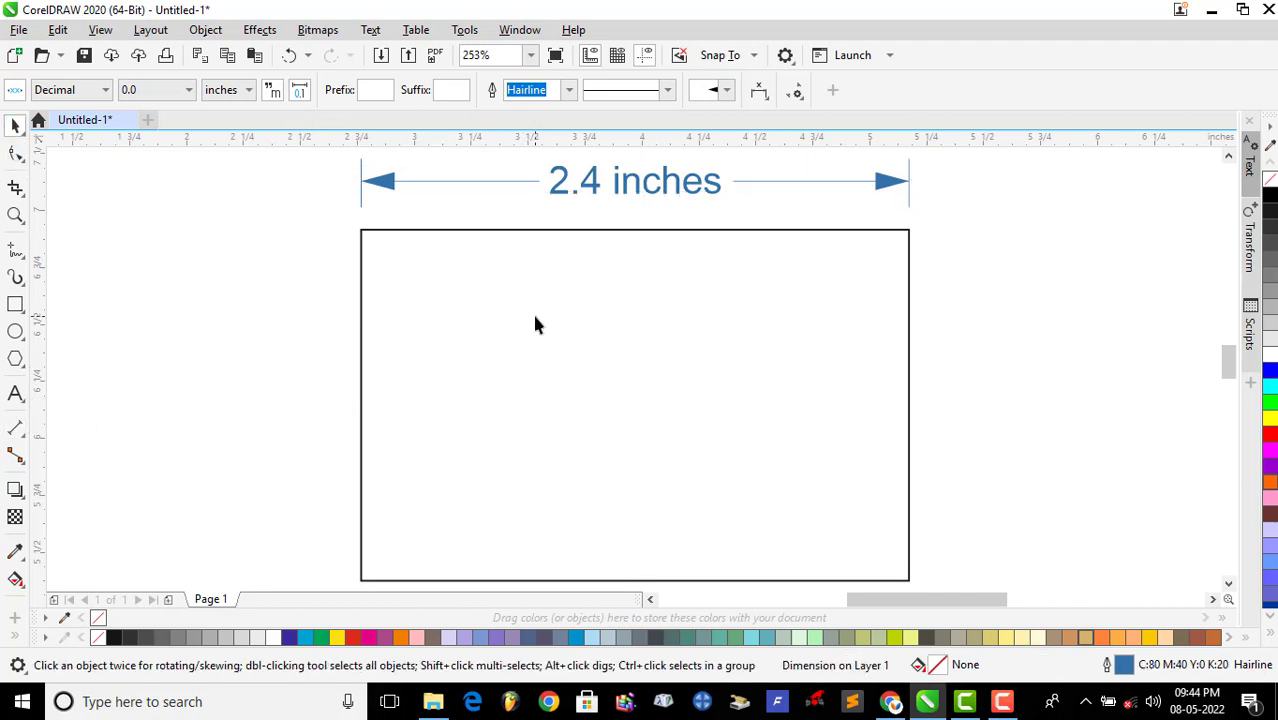
click(536, 322)
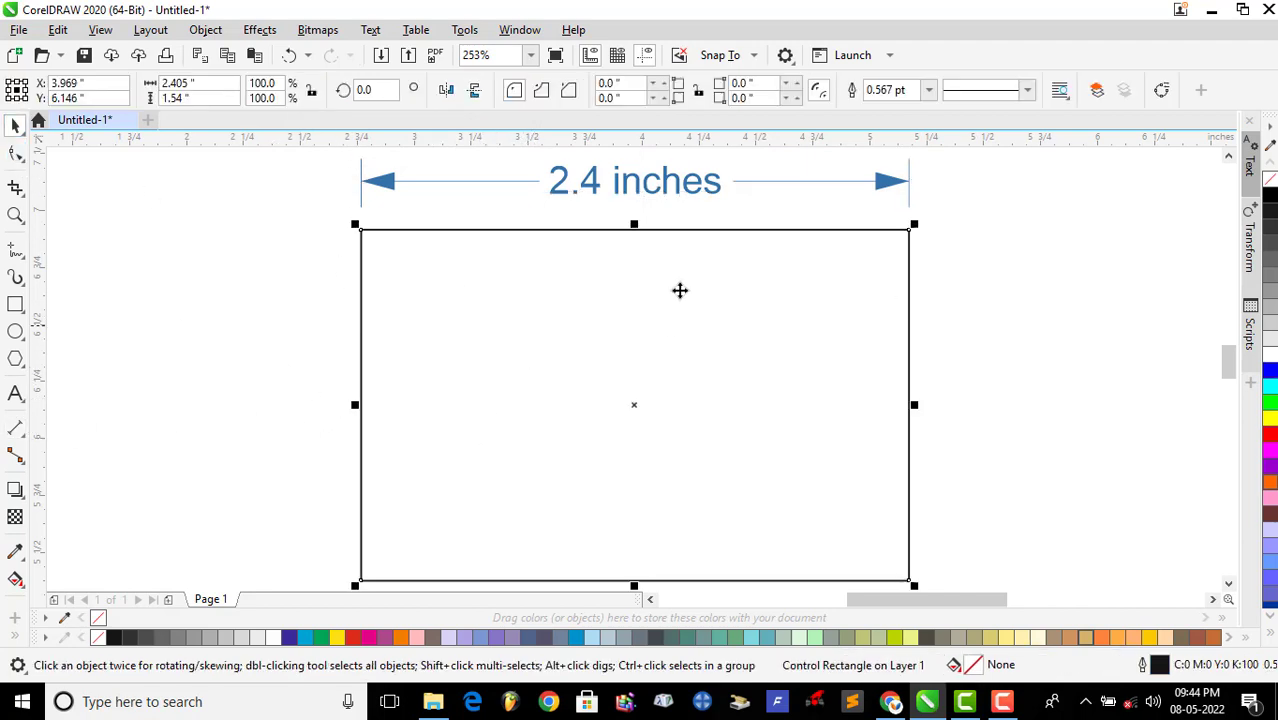
click(557, 200)
click(559, 325)
drag(350, 404, 710, 405)
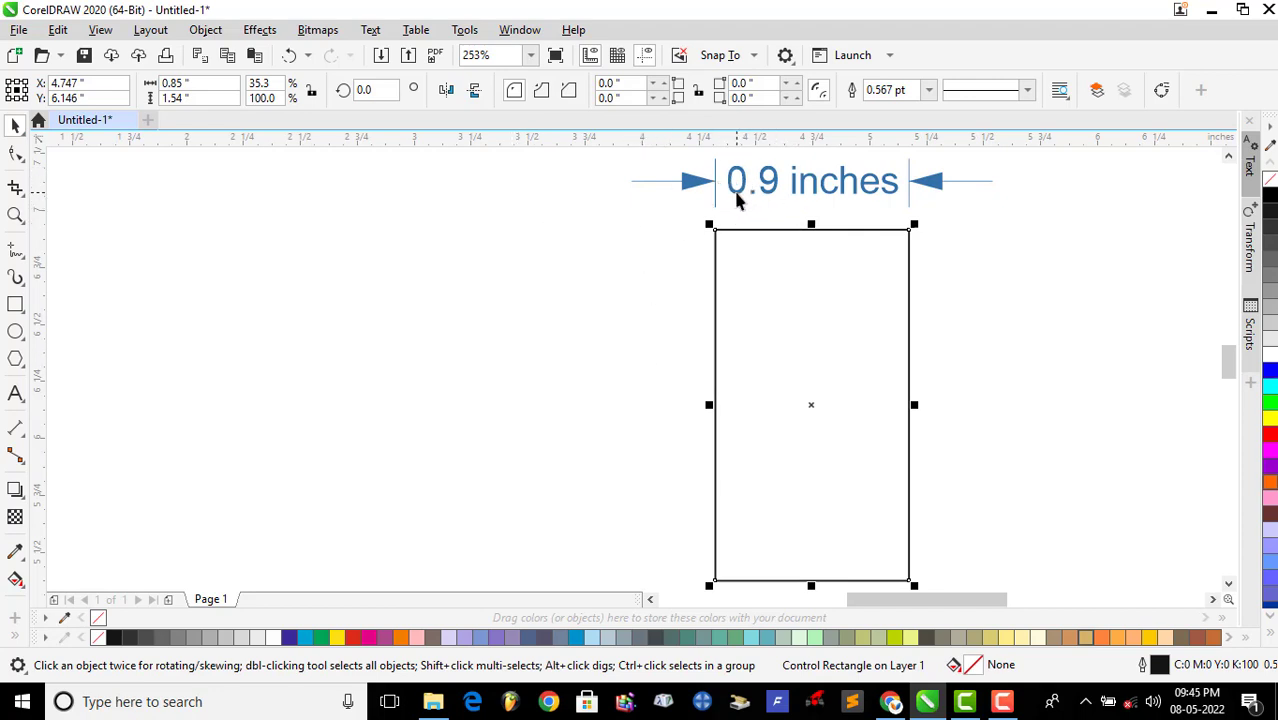
Turn off the leading zero in the dimension text above the narrowed rectangle
click(14, 428)
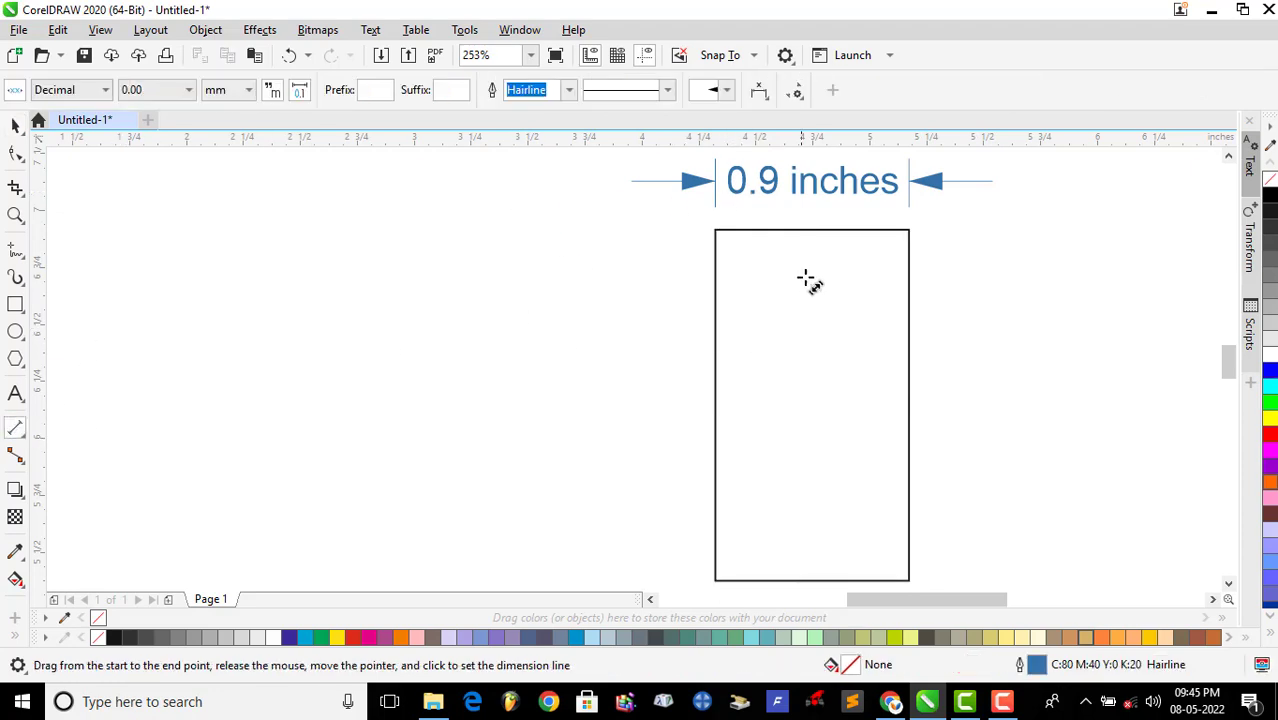
click(765, 178)
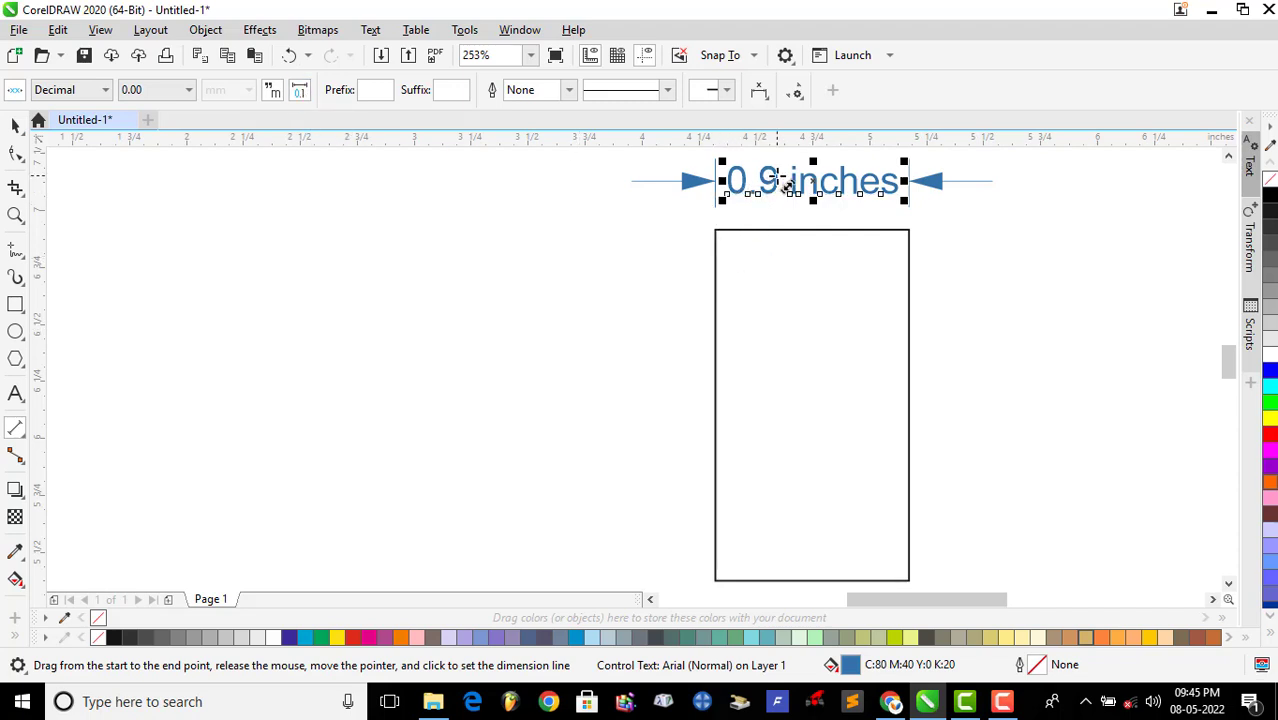
click(693, 180)
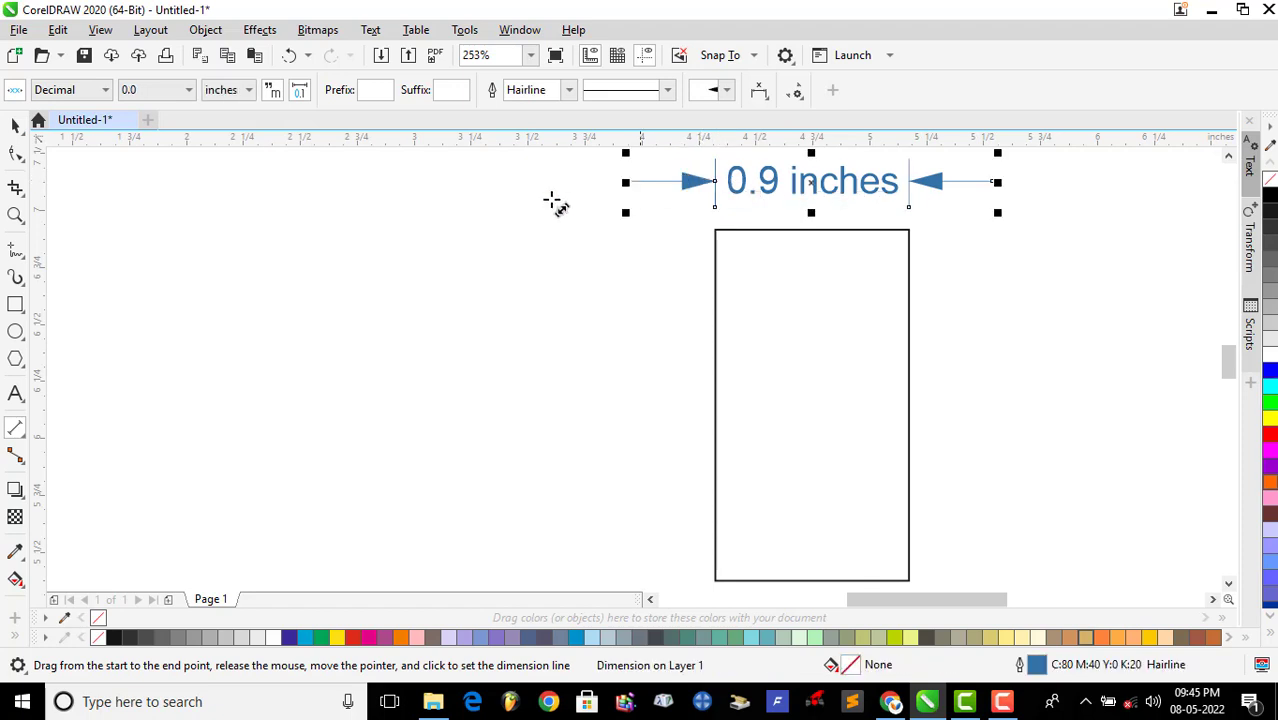
click(298, 95)
key(Escape)
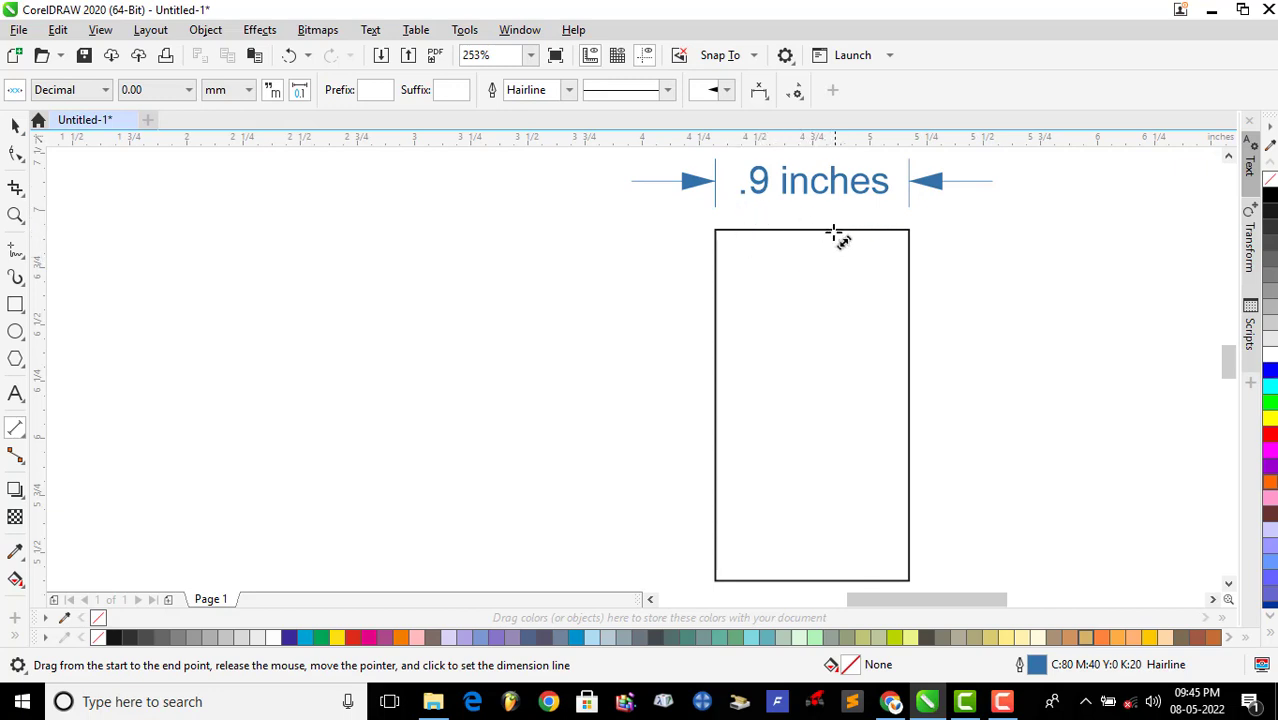
Turn the leading zero of the narrowed rectangle's dimension text back on
click(748, 196)
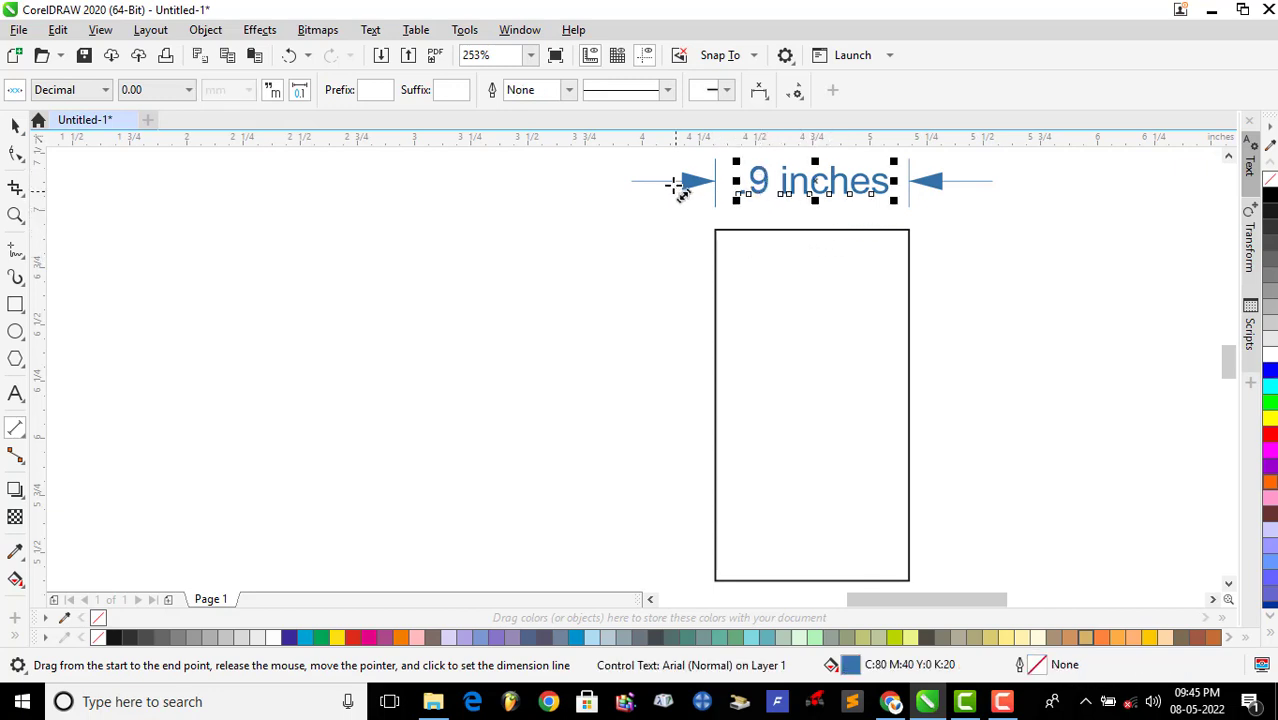
click(690, 190)
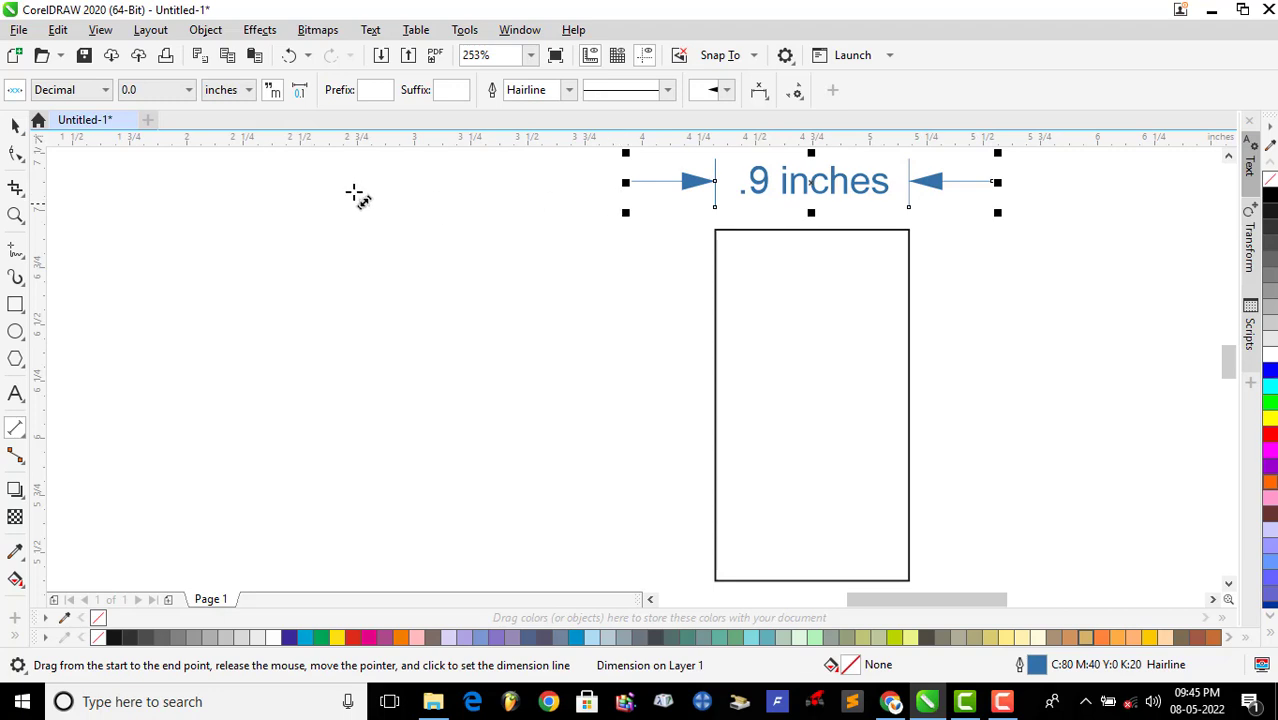
click(300, 92)
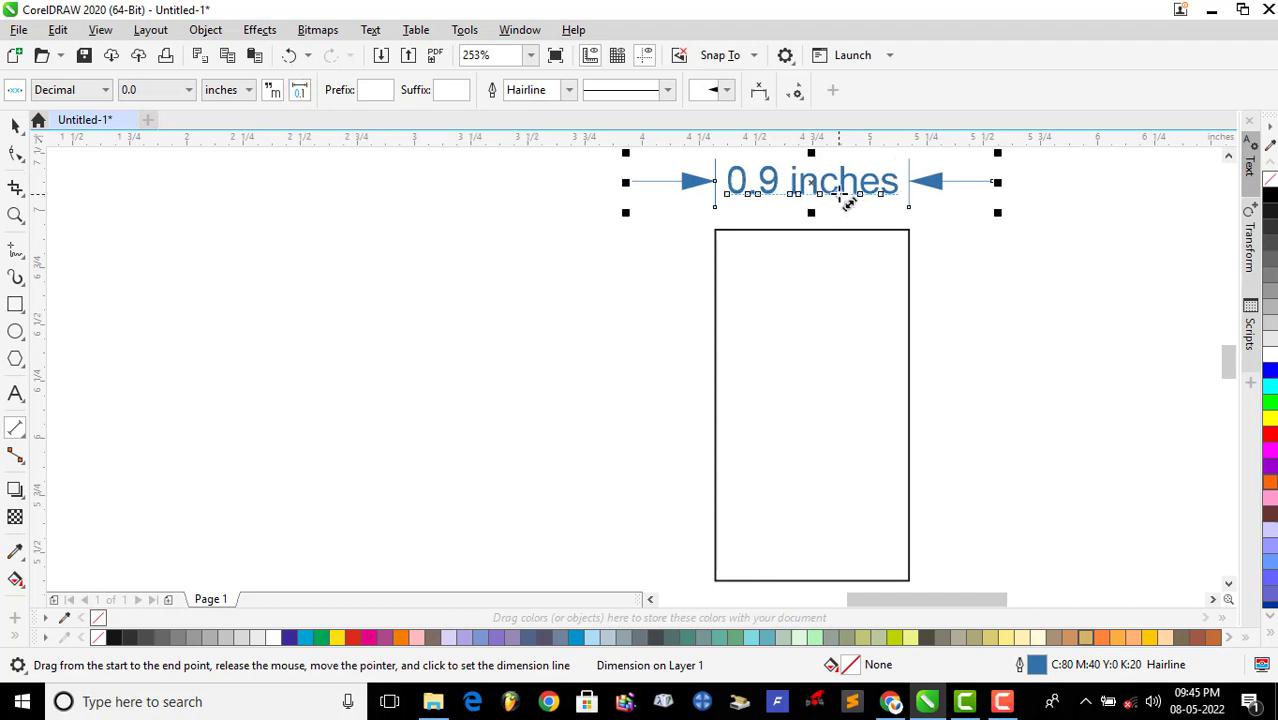
click(382, 90)
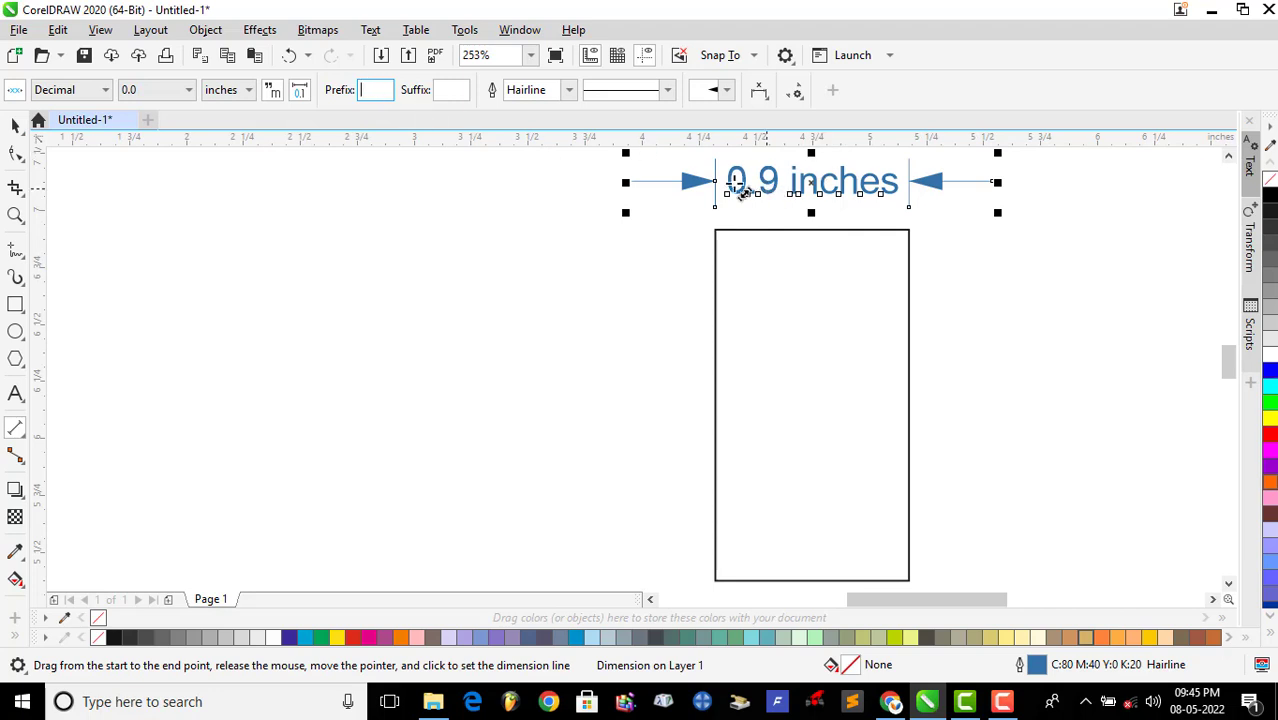
key(Escape)
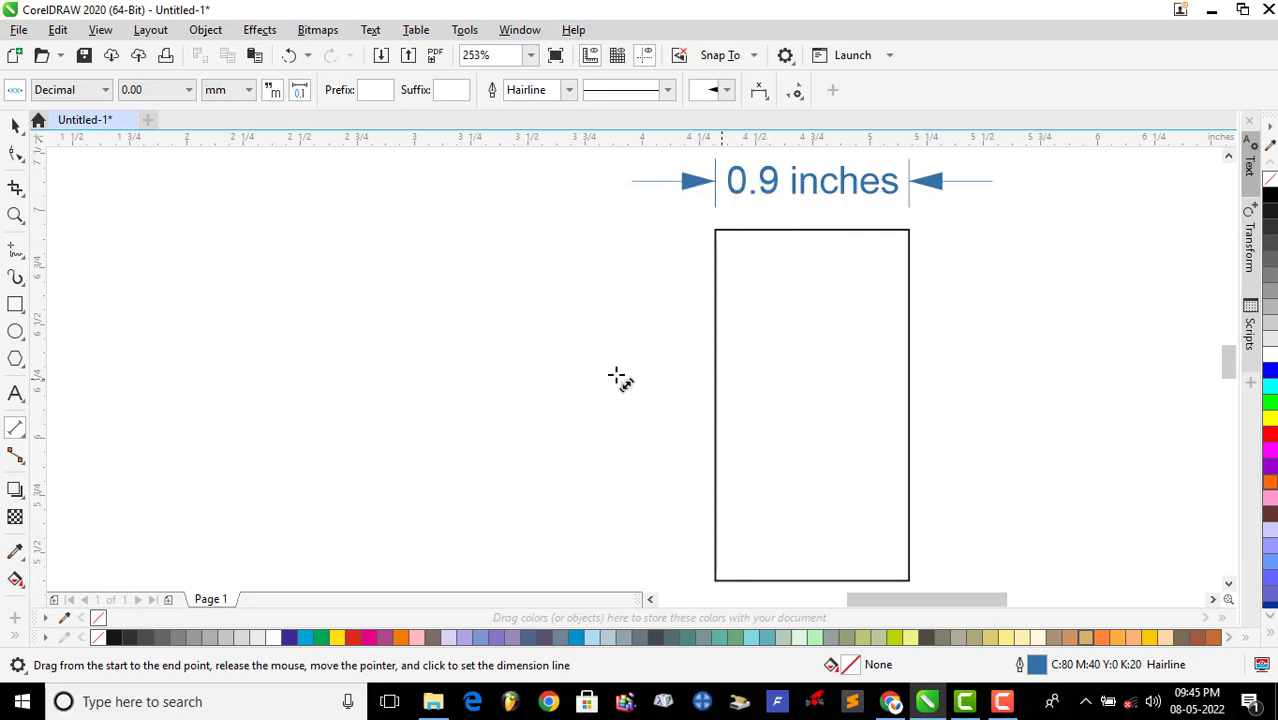
Undo the leading-zero changes and the narrowing of the rectangle
click(15, 125)
key(ctrl+z)
key(ctrl+z)
key(ctrl+z)
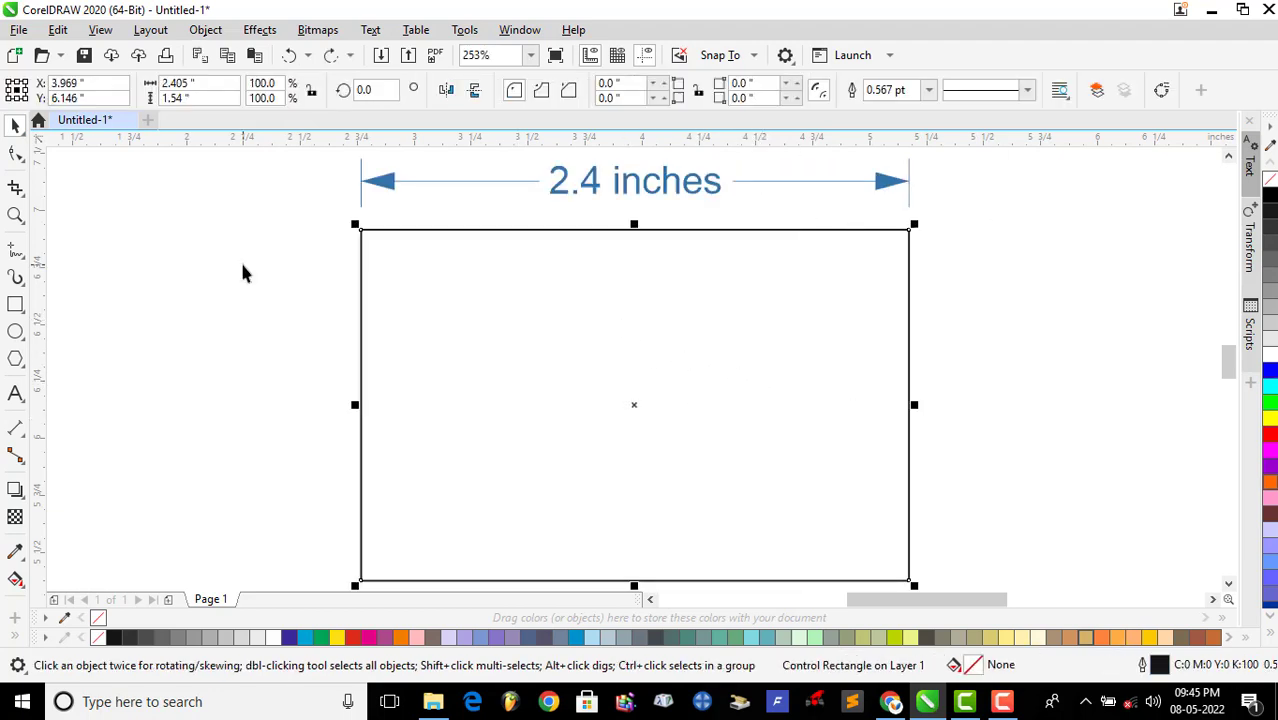
Add the prefix 2 to the text of the dimension line above the rectangle
click(15, 427)
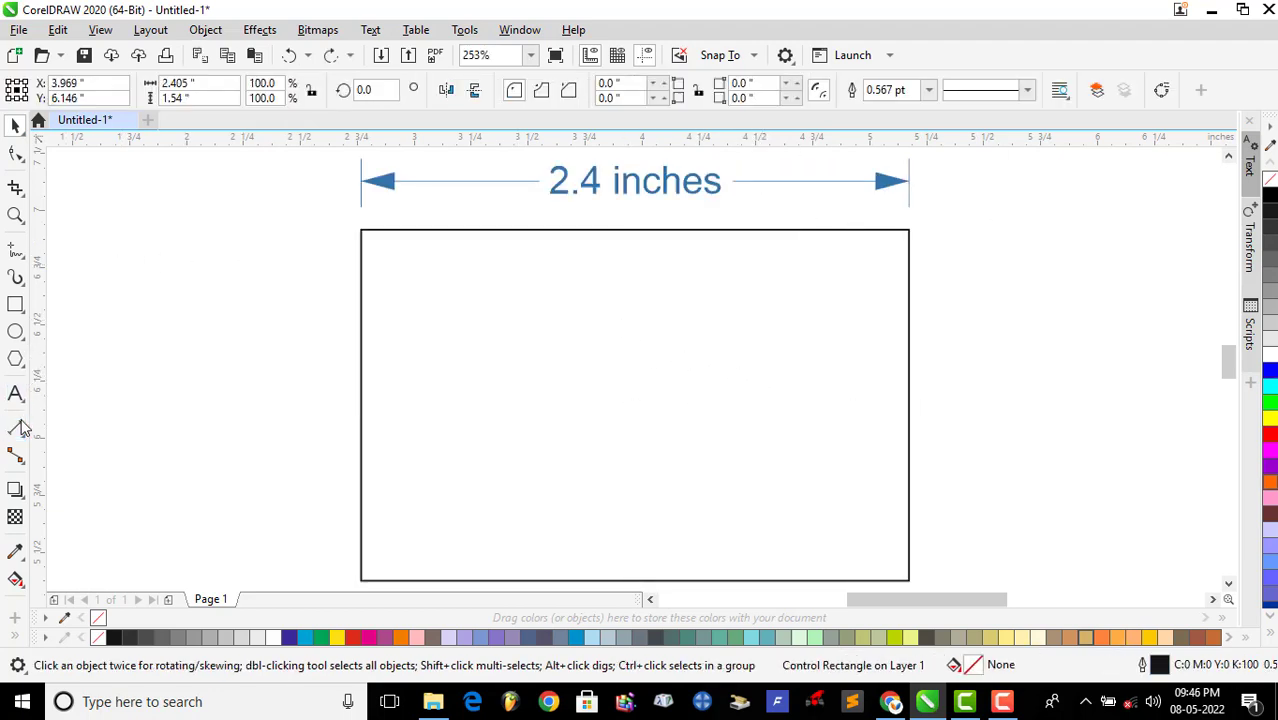
click(458, 181)
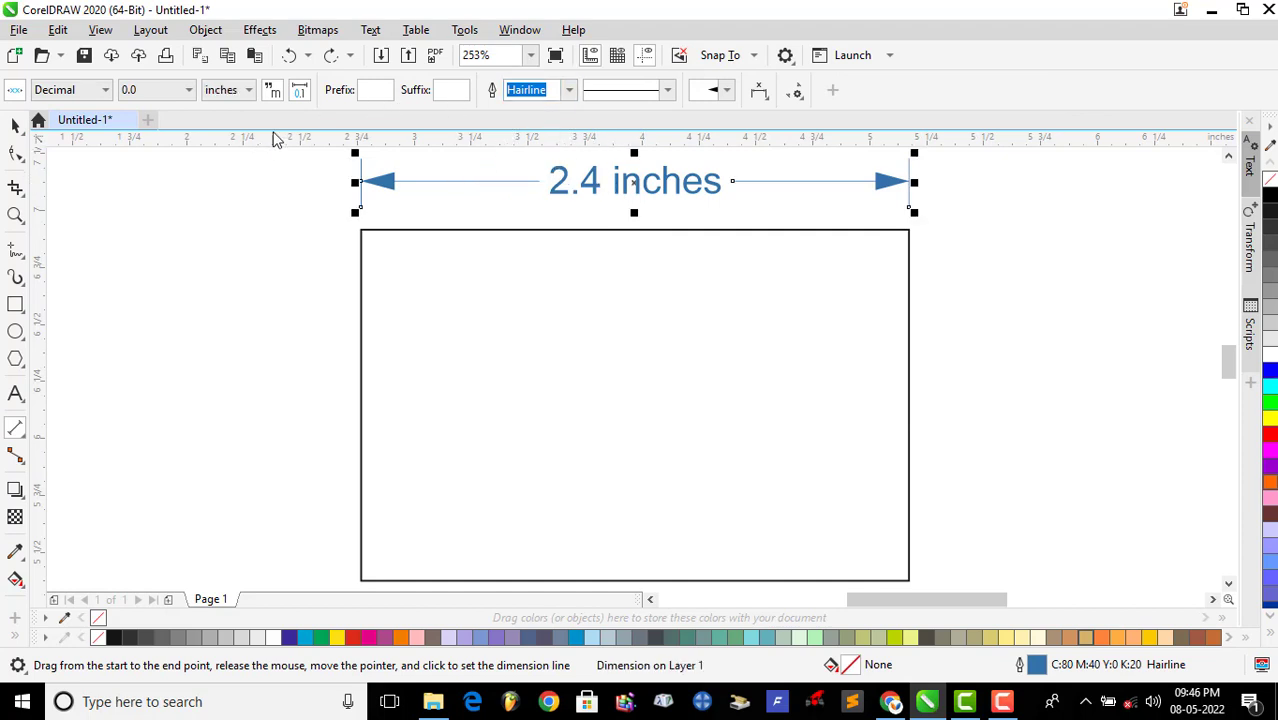
click(372, 94)
key(Return)
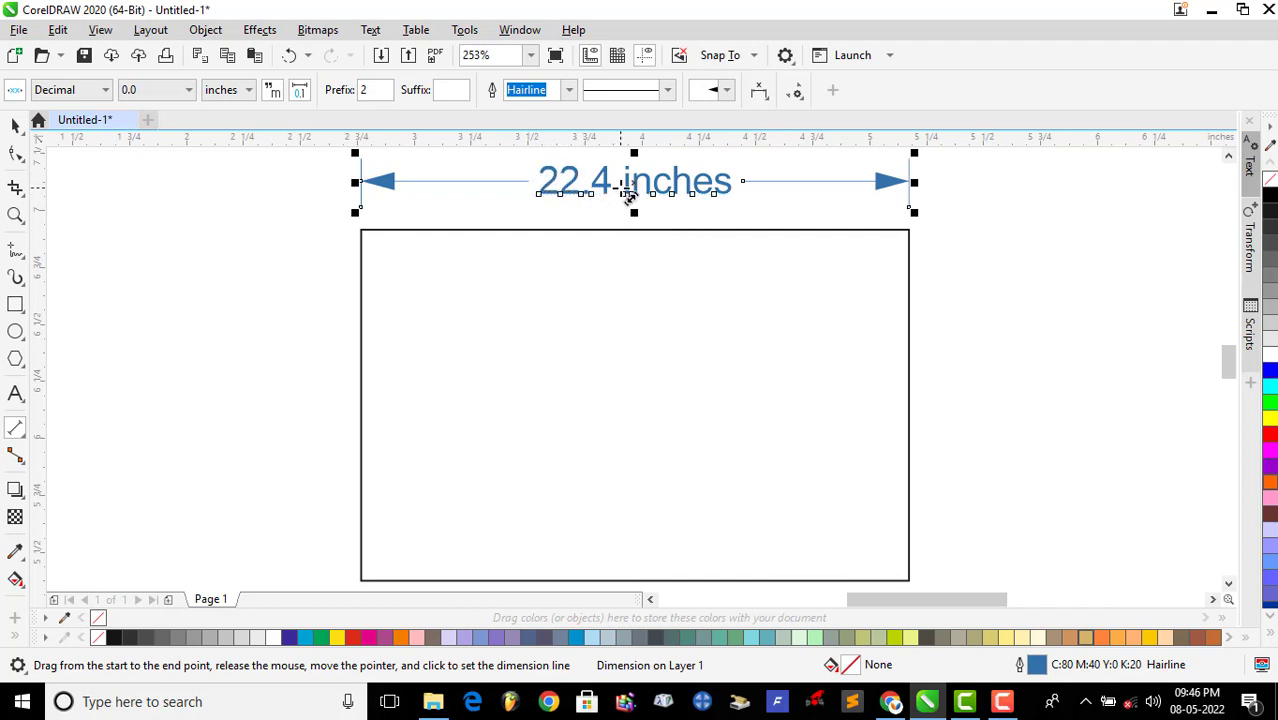
key(Escape)
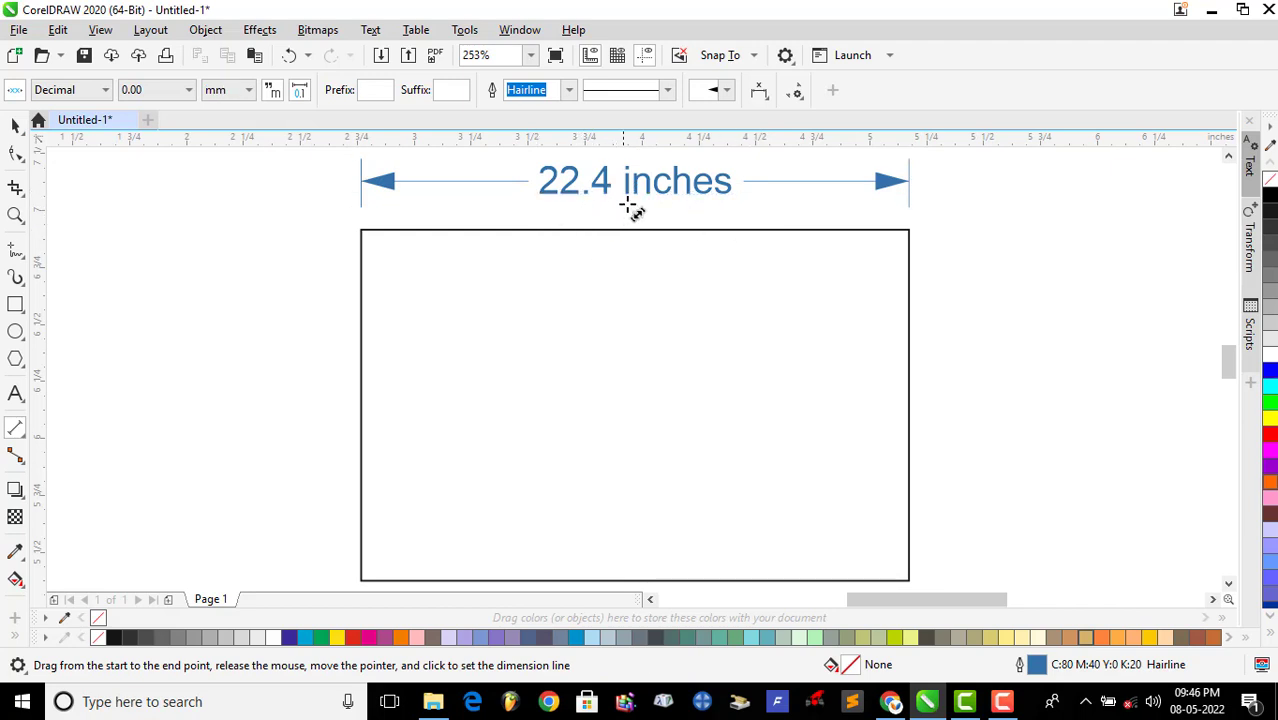
Hide the units in the text of the dimension line above the rectangle
click(450, 92)
click(734, 188)
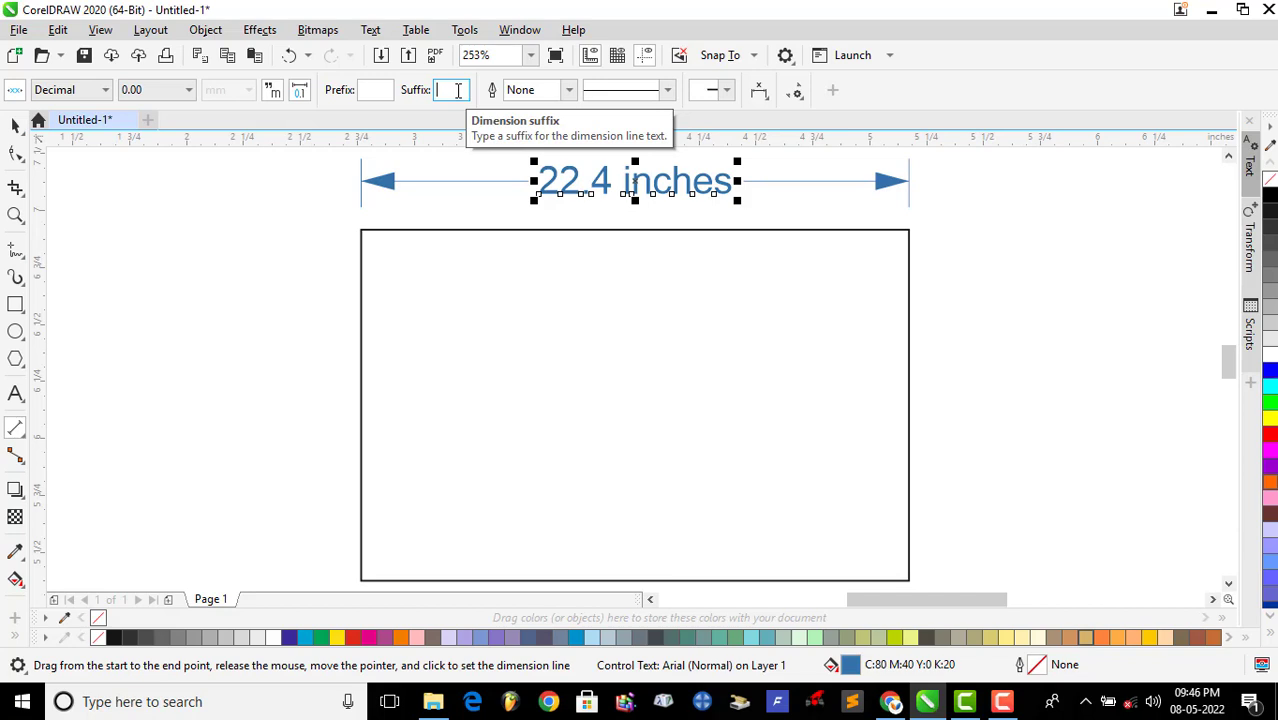
click(272, 93)
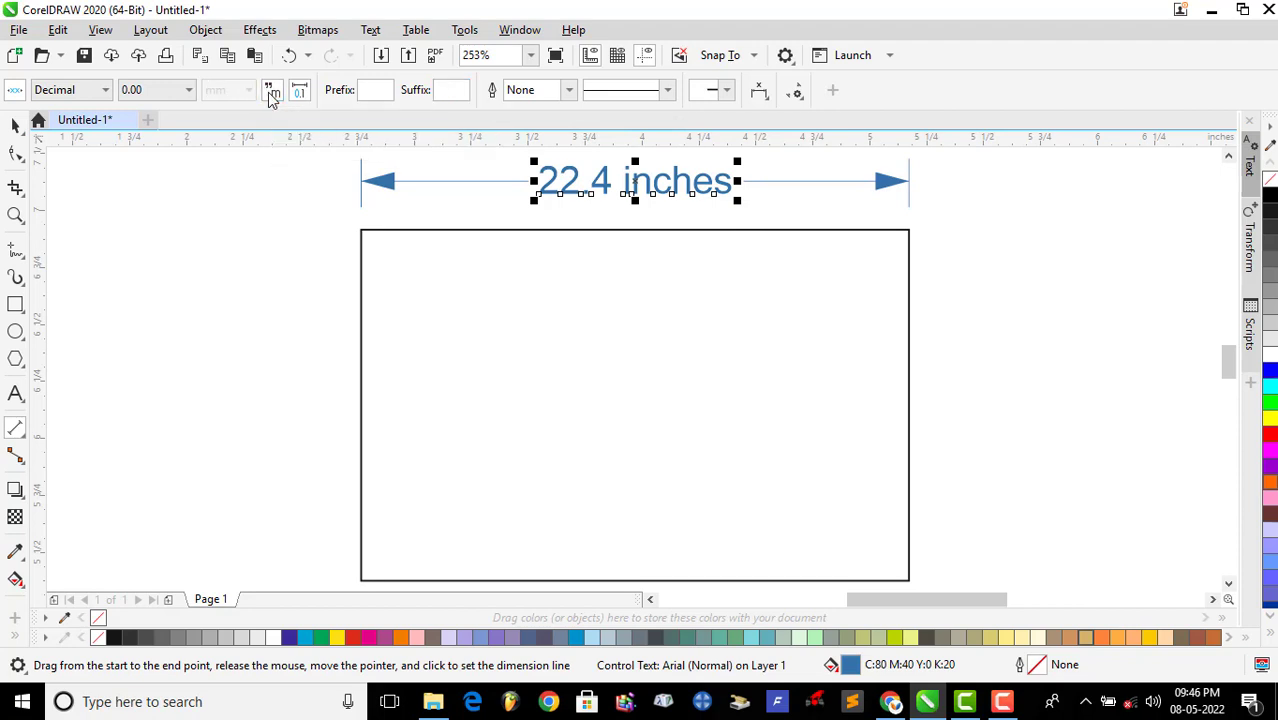
click(485, 183)
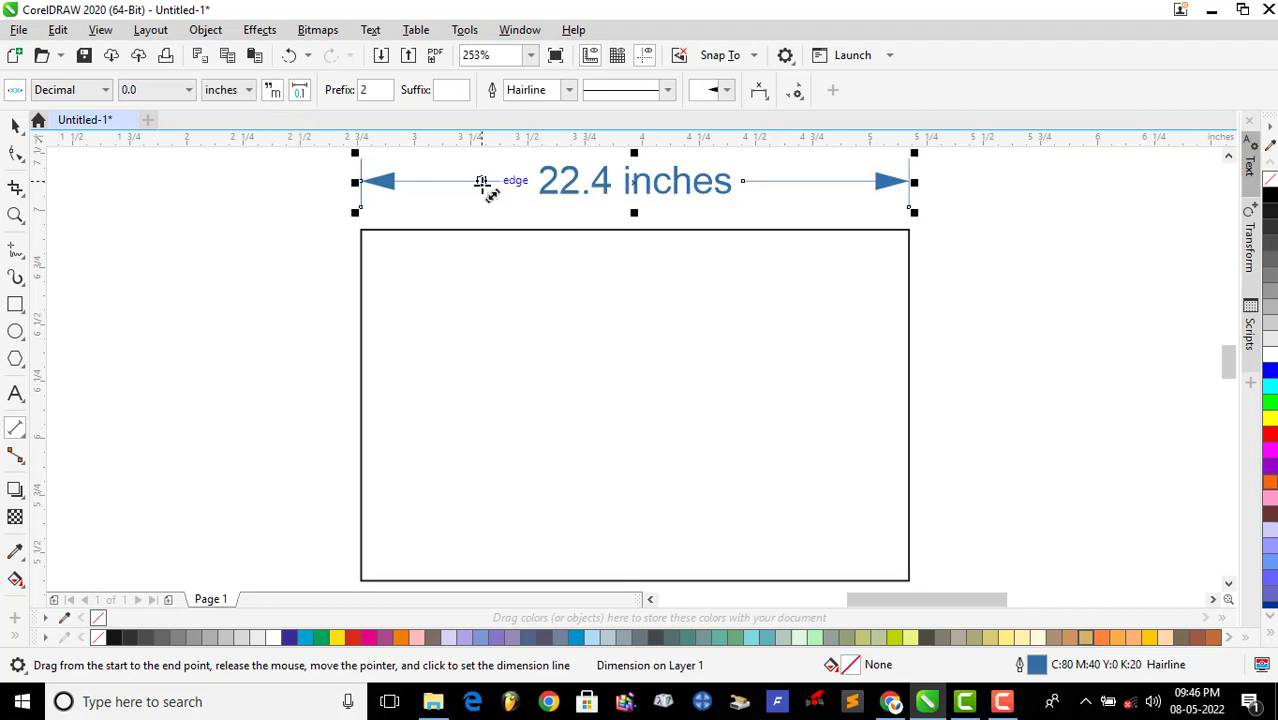
click(272, 92)
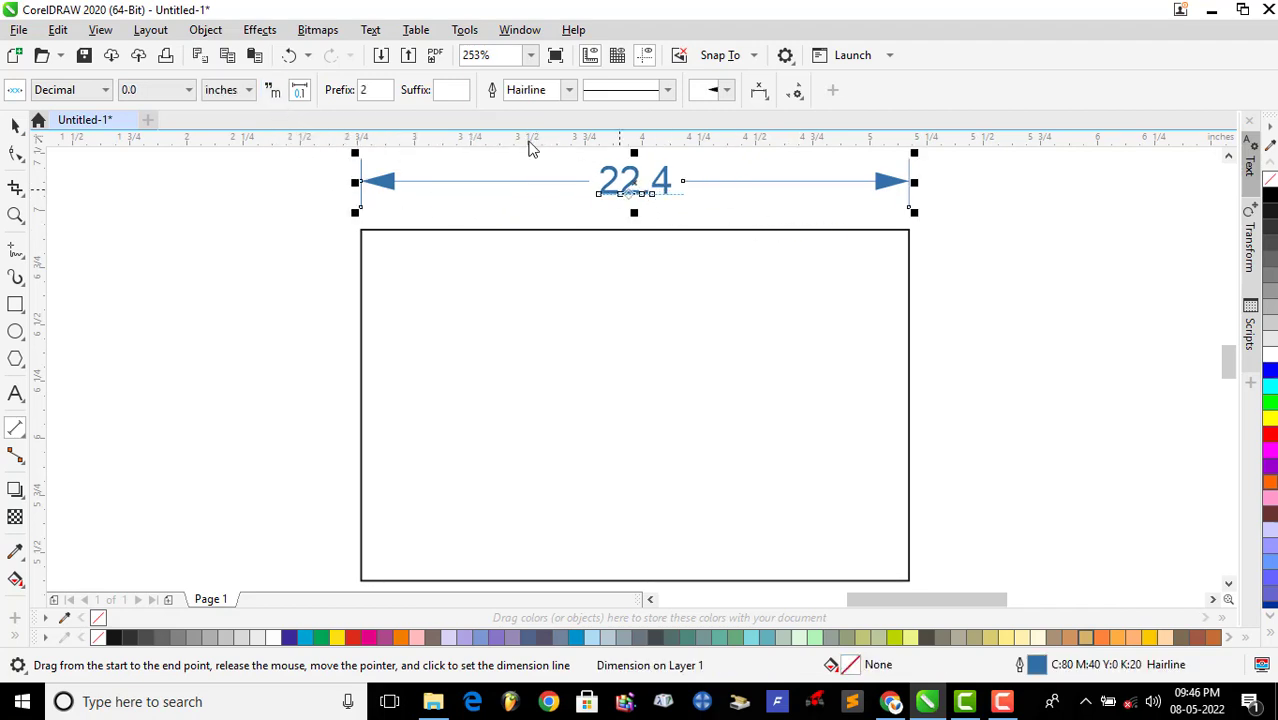
Add the suffix "In" to the rectangle's dimension text
click(447, 95)
text(In)
key(Return)
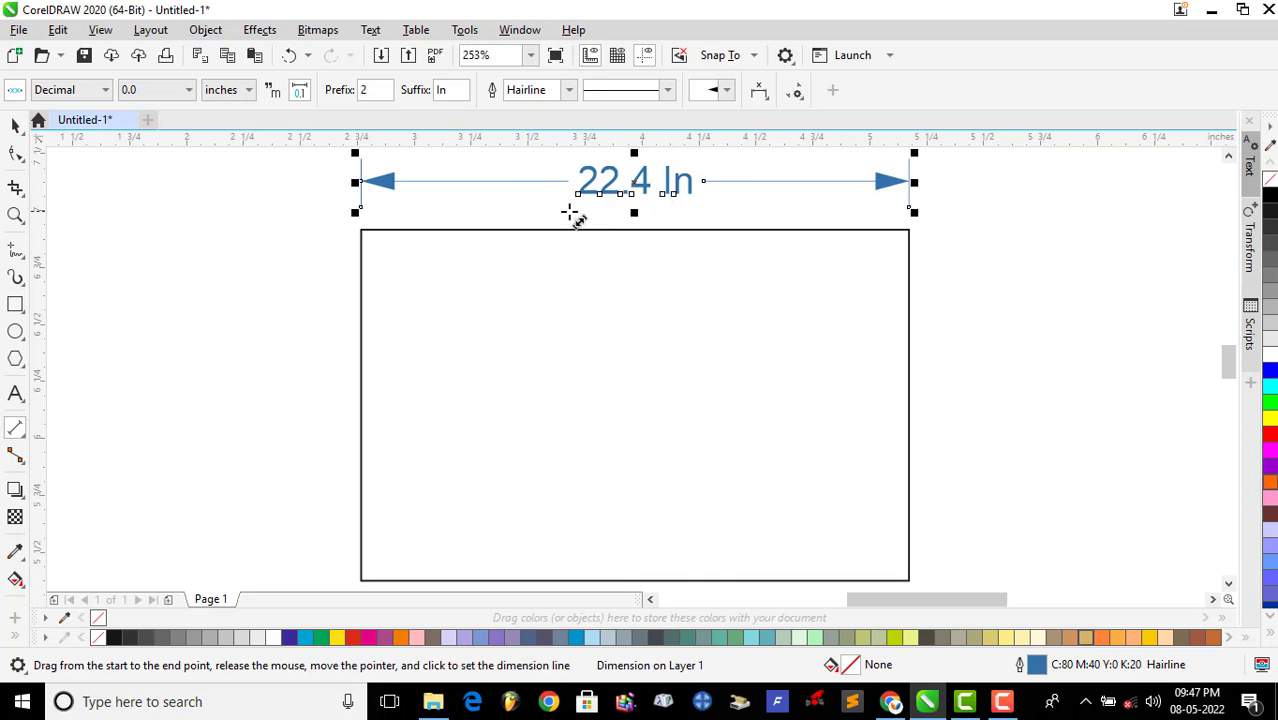
Set the outline width of the rectangle's dimension line to 0.75 pt
double_click(547, 91)
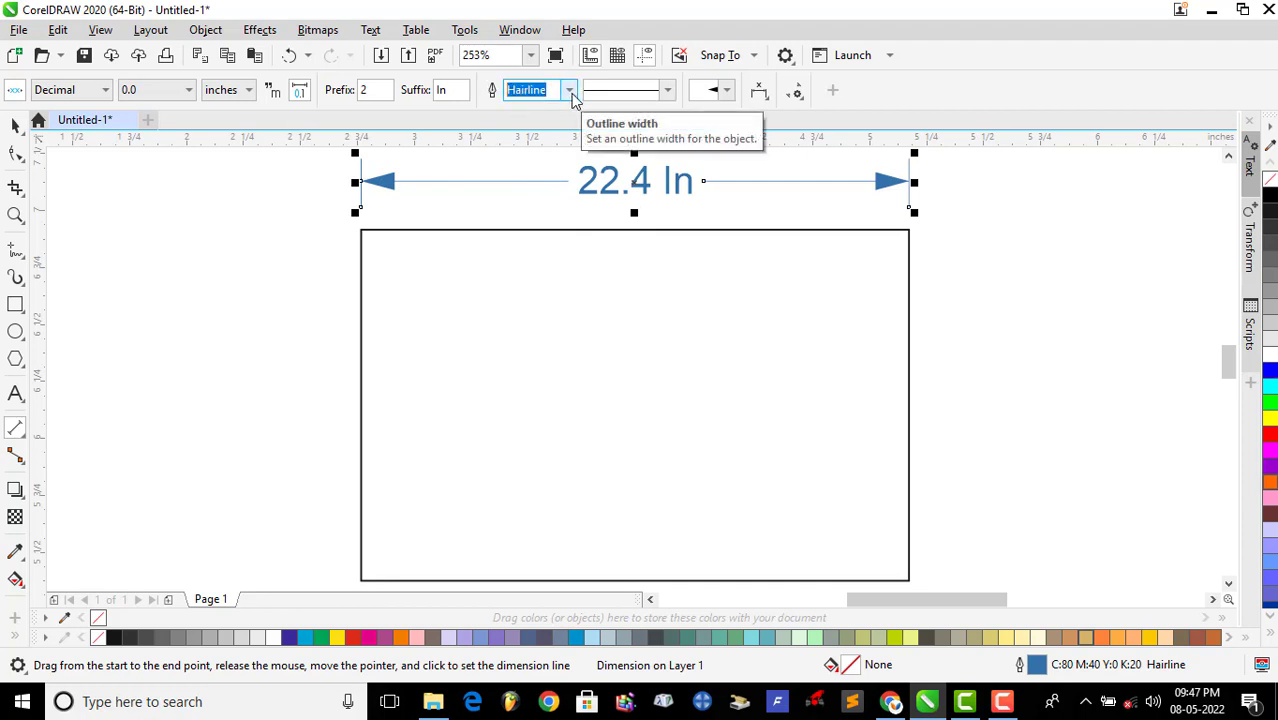
click(569, 91)
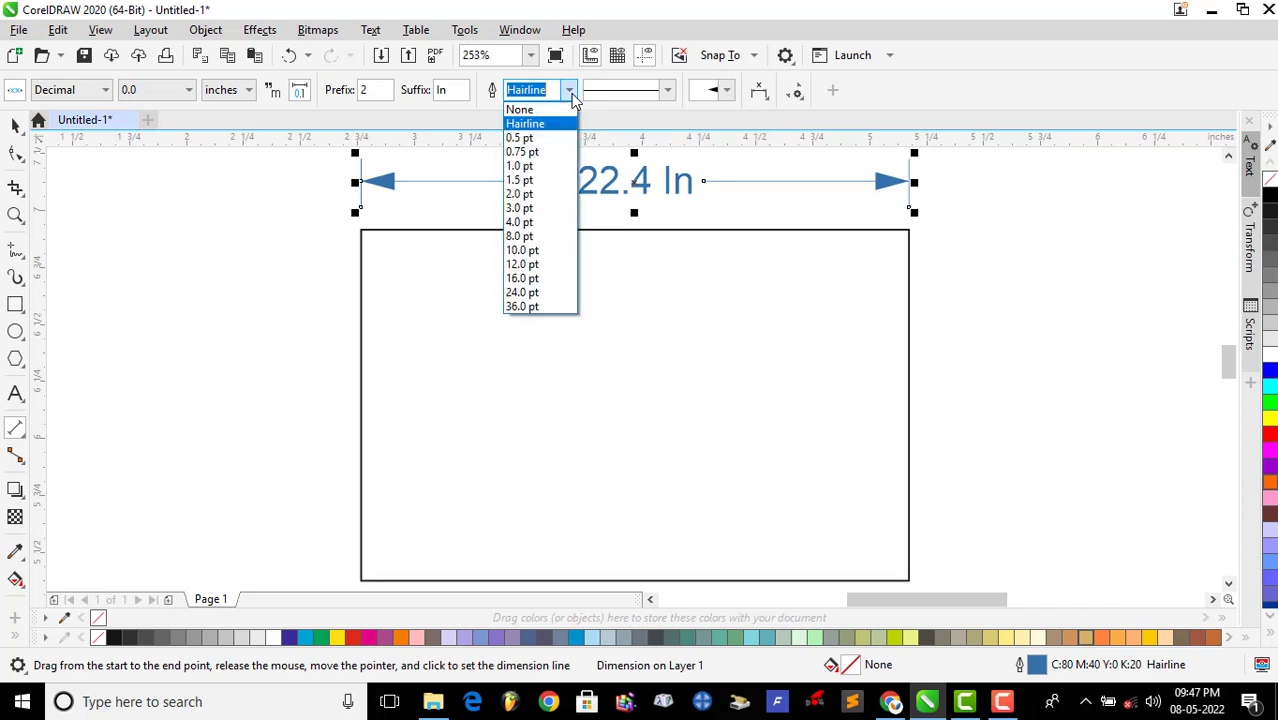
click(522, 151)
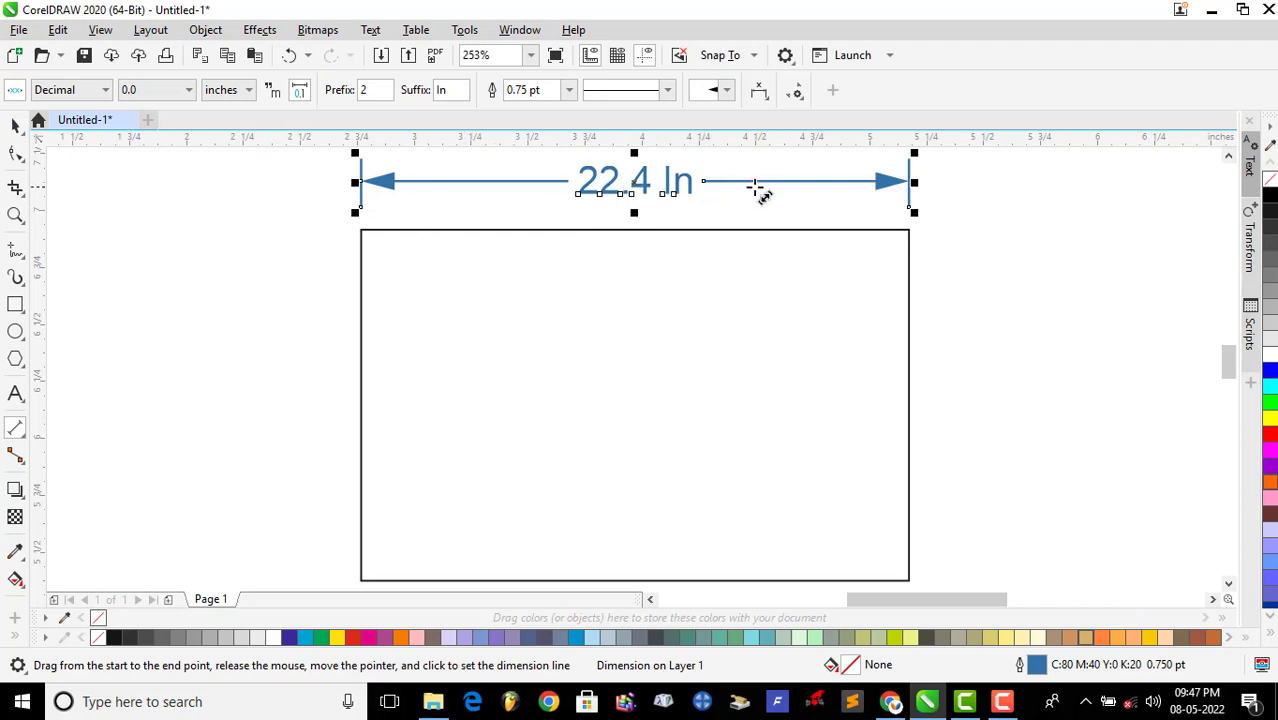
Apply a dashed outline style to the dimension line above the rectangle, and change it back to a solid line
click(667, 90)
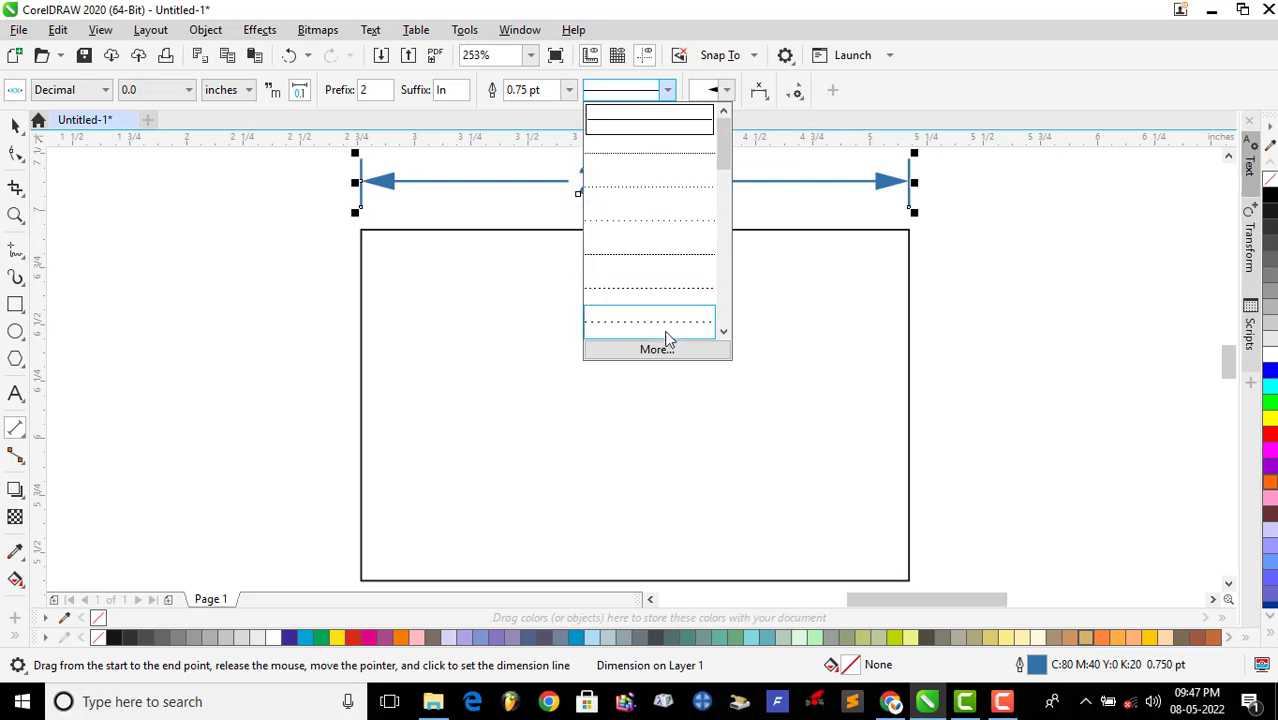
drag(722, 157, 706, 212)
click(645, 192)
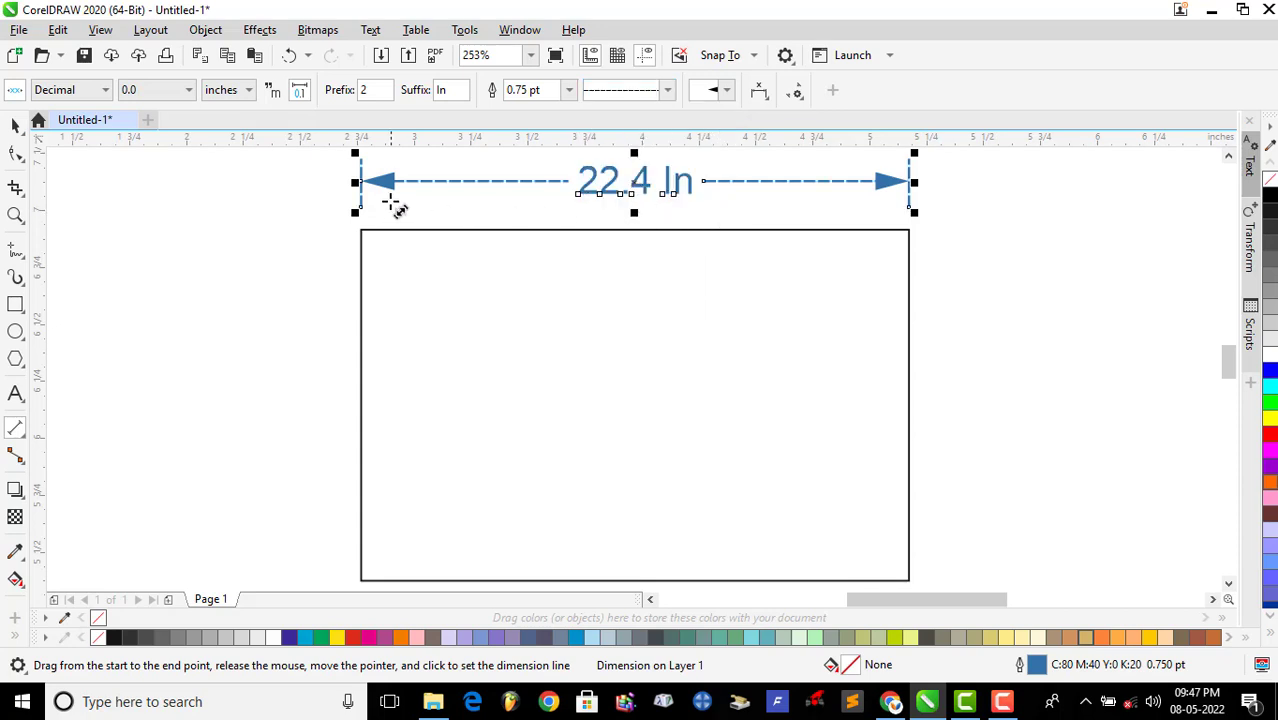
click(658, 90)
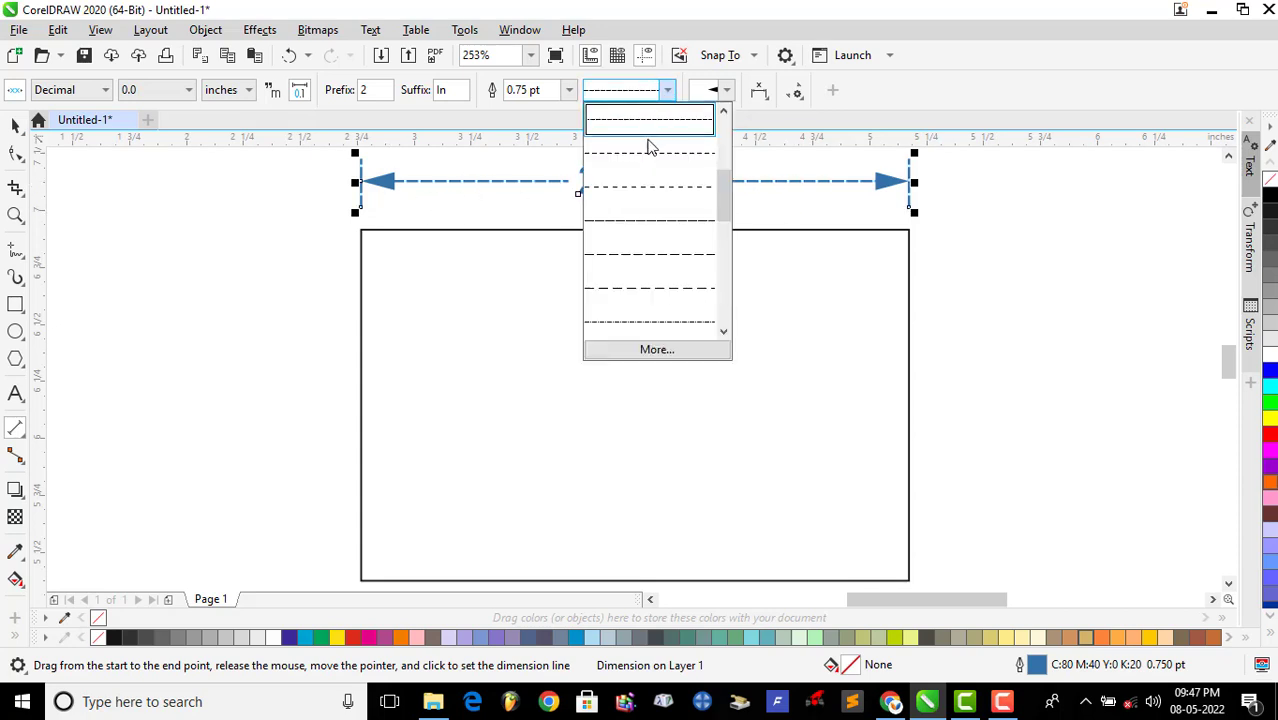
drag(722, 208, 726, 120)
click(650, 120)
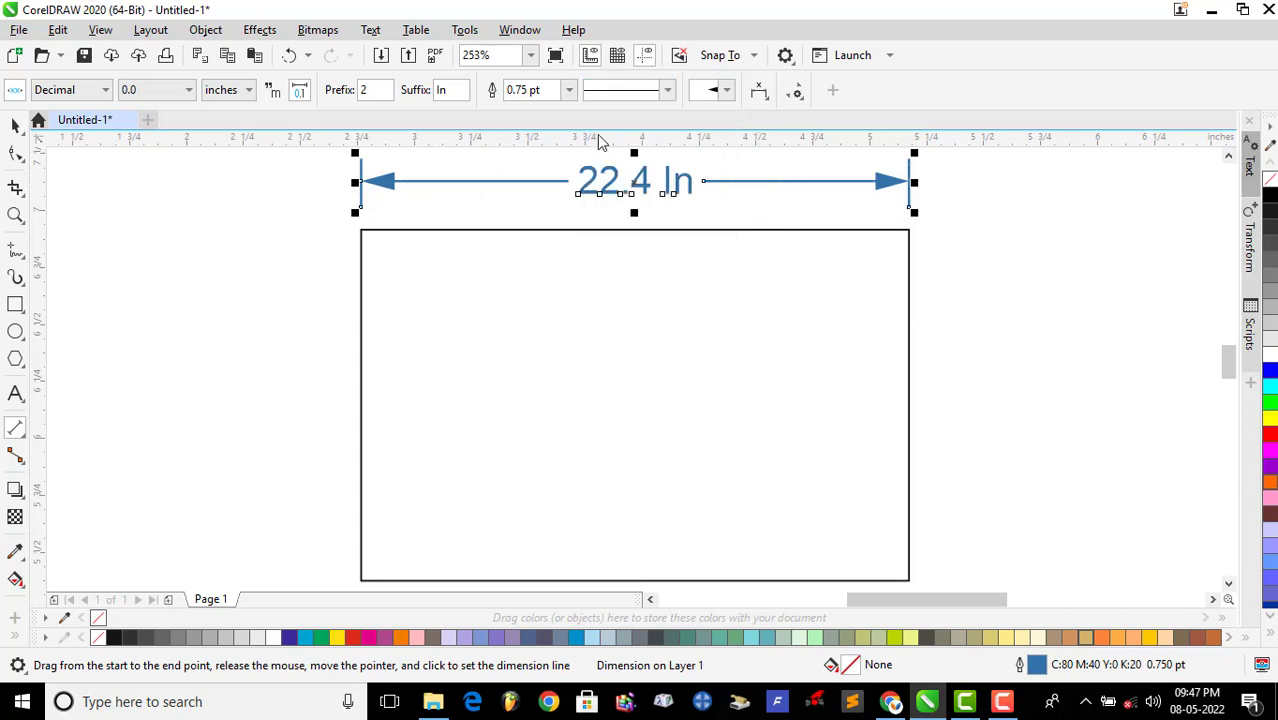
Apply Arrowhead 81, the writing hand, to both ends of the dimension line above the rectangle
click(727, 90)
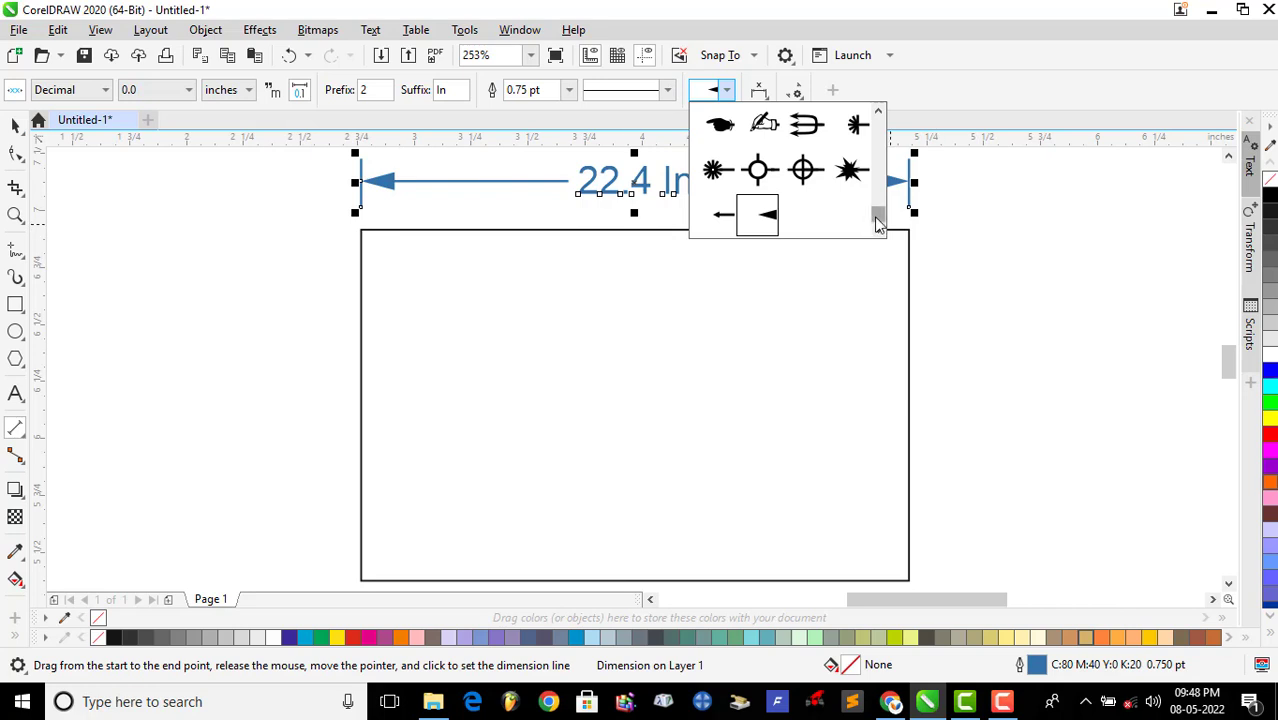
scroll(877, 224, up, 1)
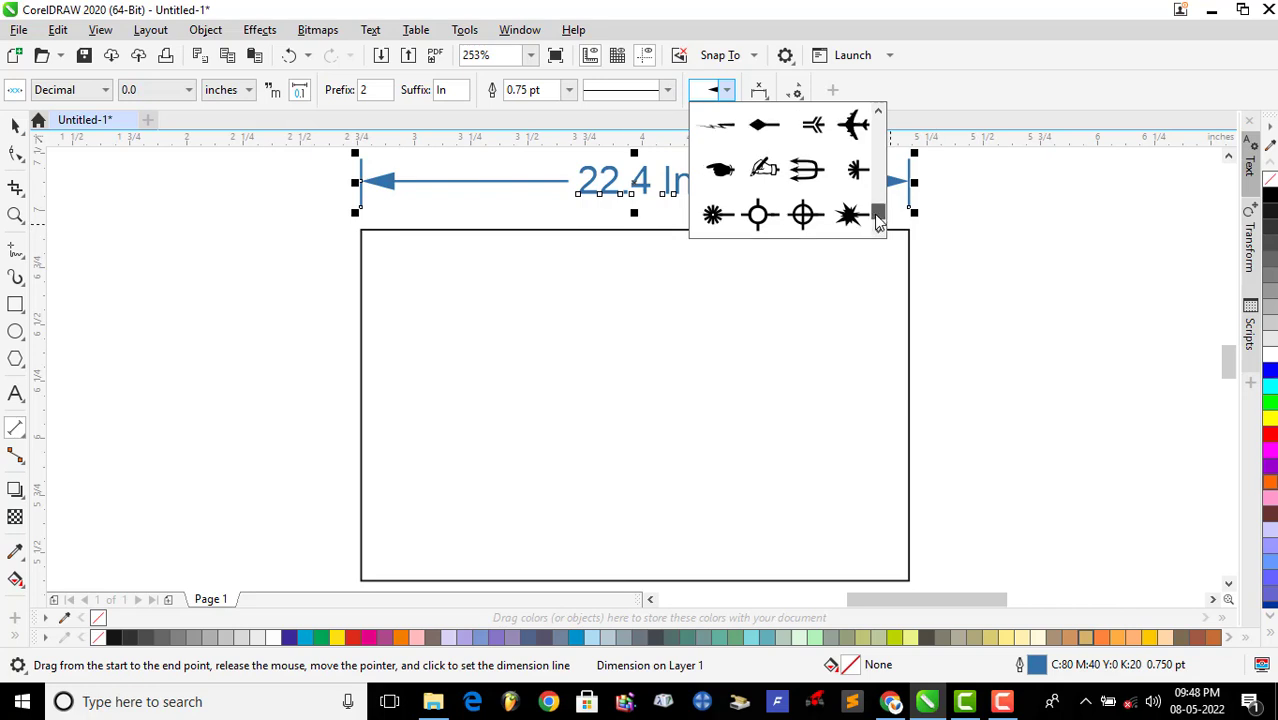
mouse_move(876, 218)
mouse_down()
mouse_move(876, 163)
mouse_move(879, 205)
mouse_up()
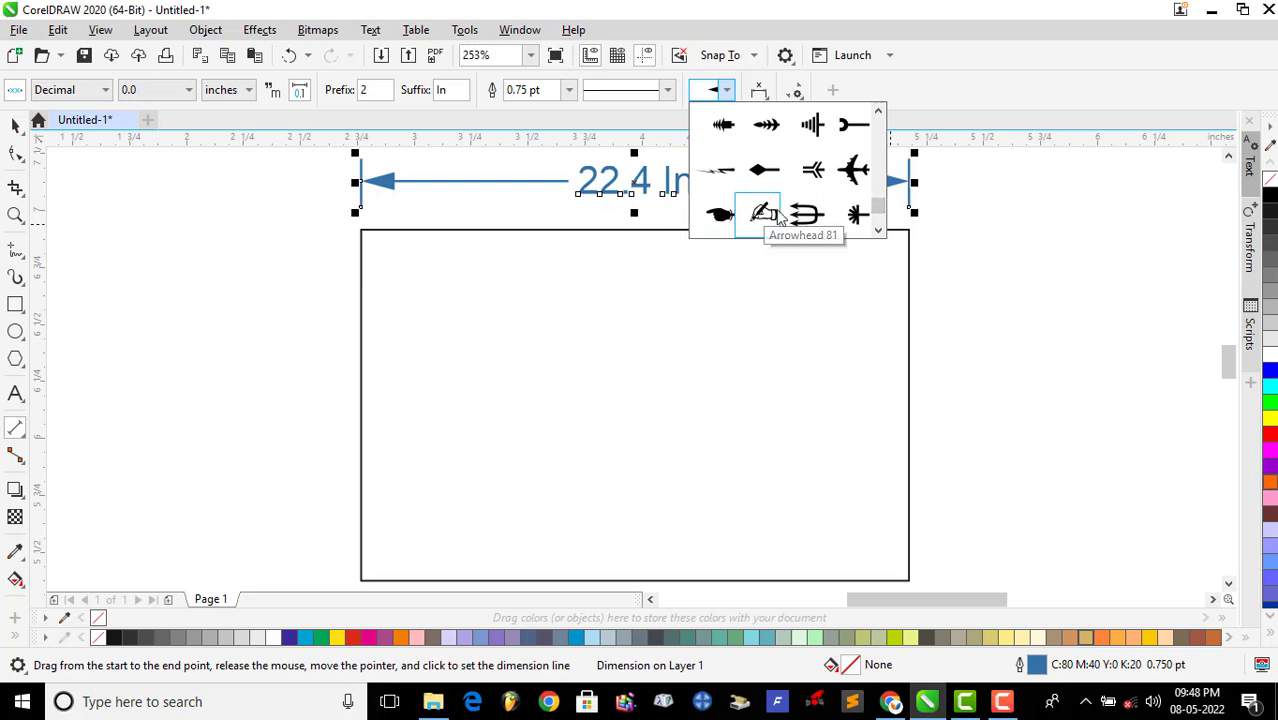
click(762, 215)
key(Escape)
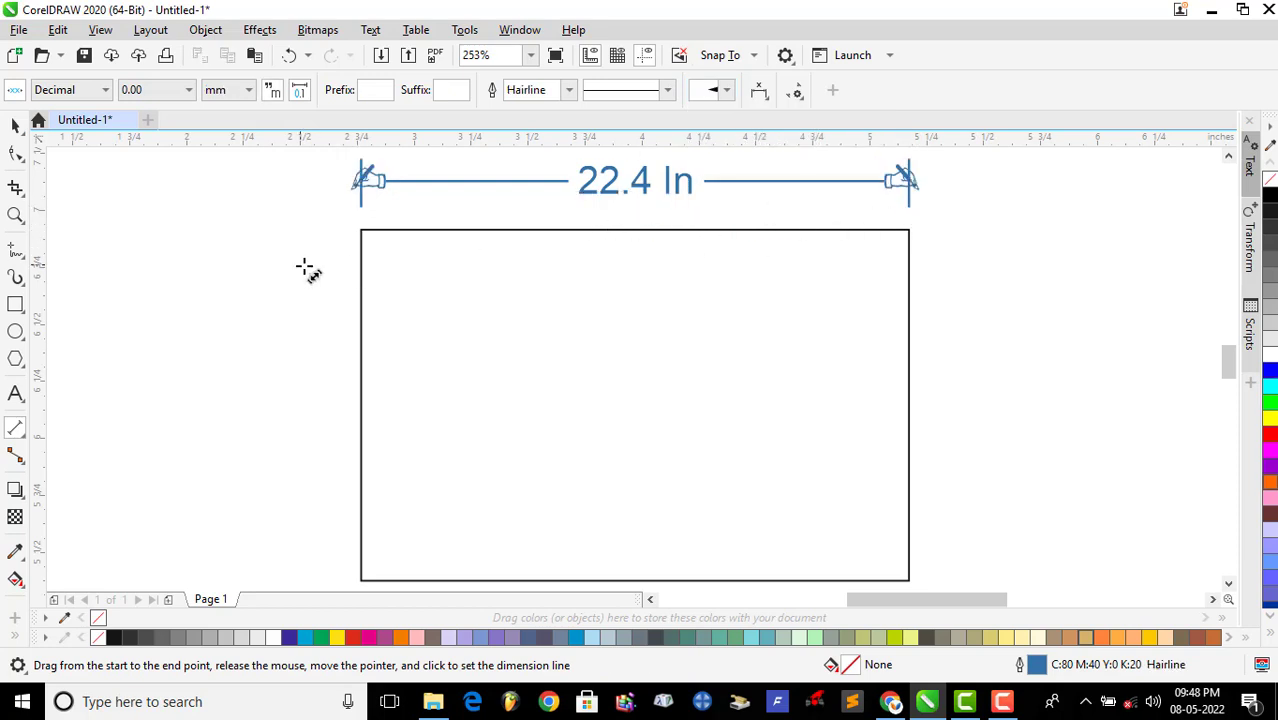
click(391, 184)
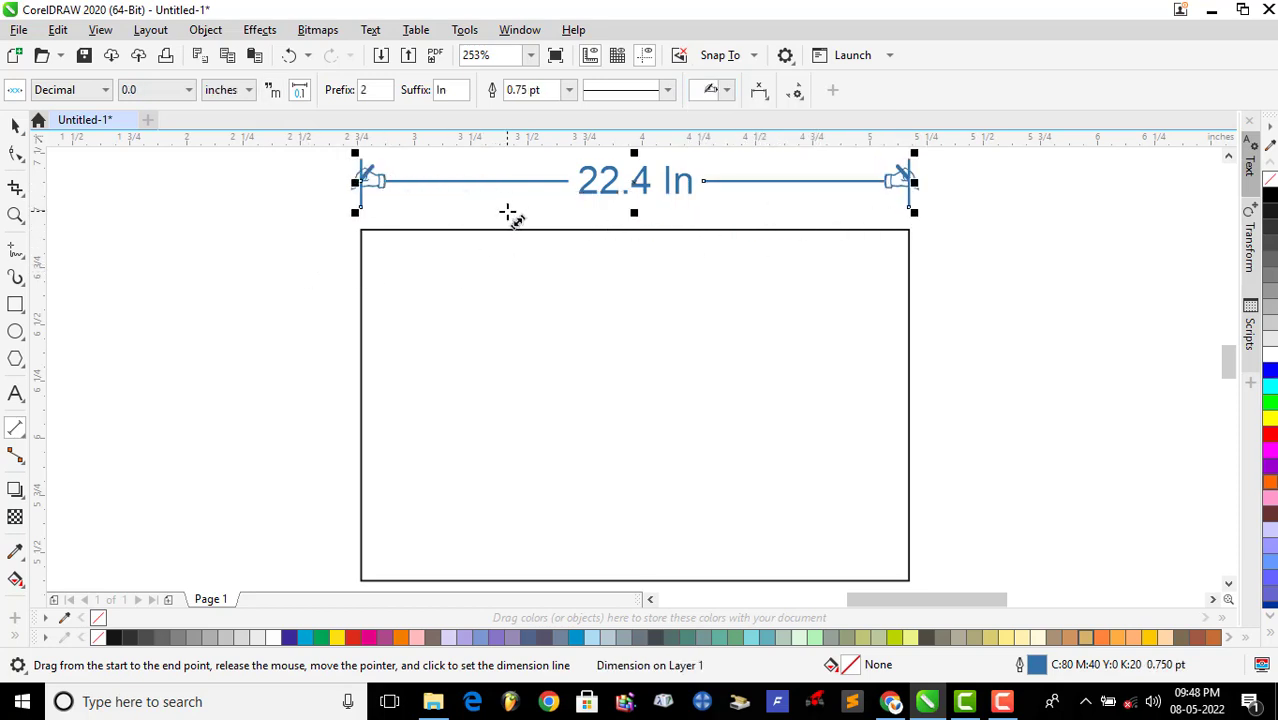
click(759, 95)
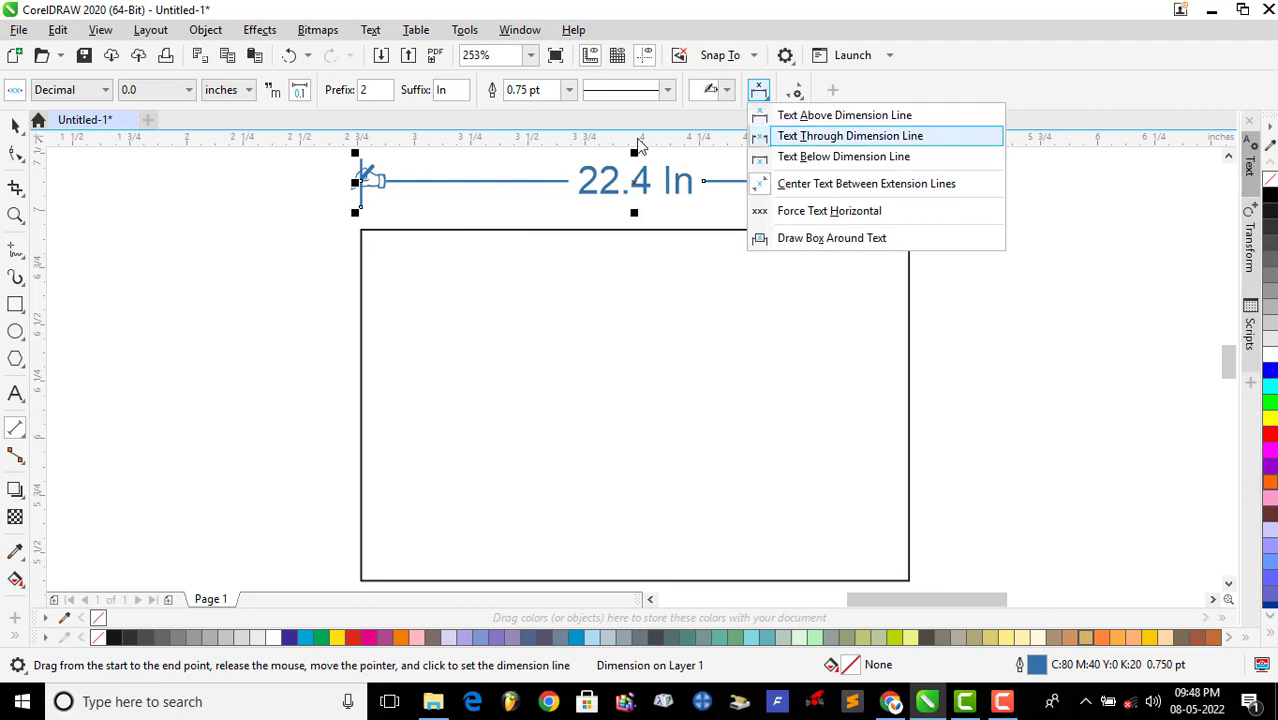
click(568, 113)
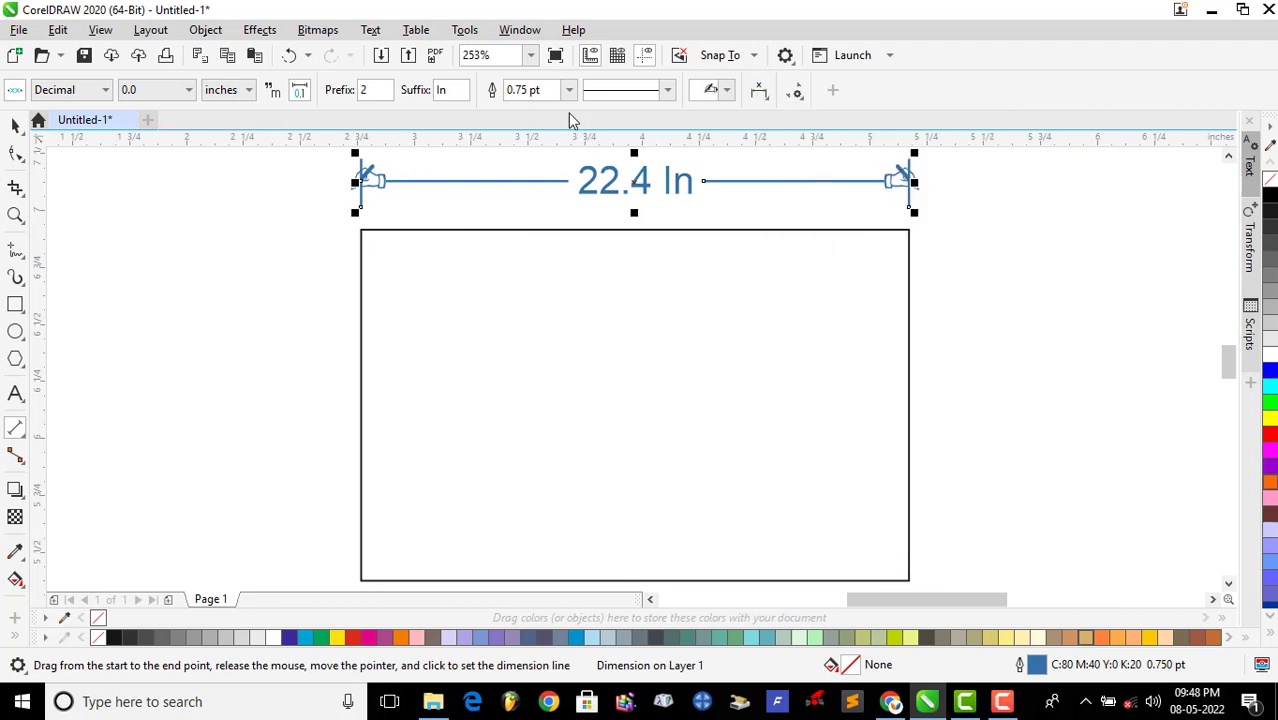
click(667, 90)
click(725, 117)
Set the arrowheads of the dimension line above the rectangle to the thin open arrow style
click(722, 98)
click(878, 212)
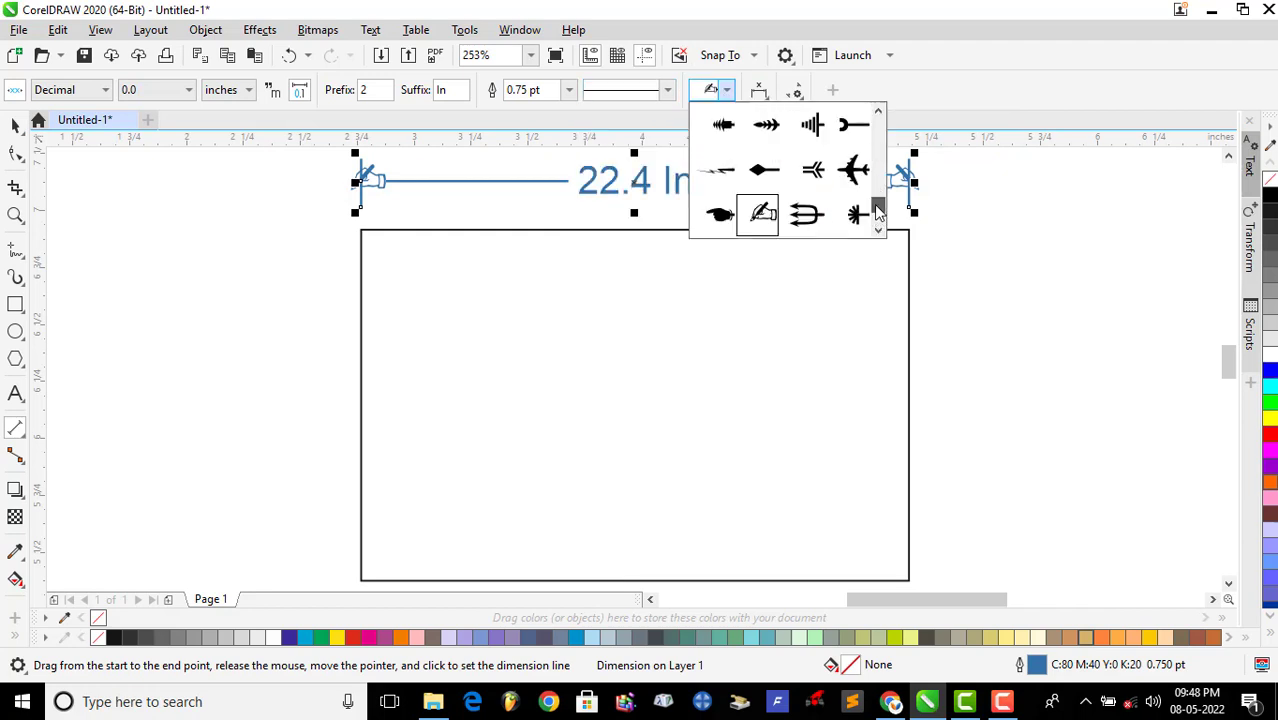
drag(878, 207, 878, 125)
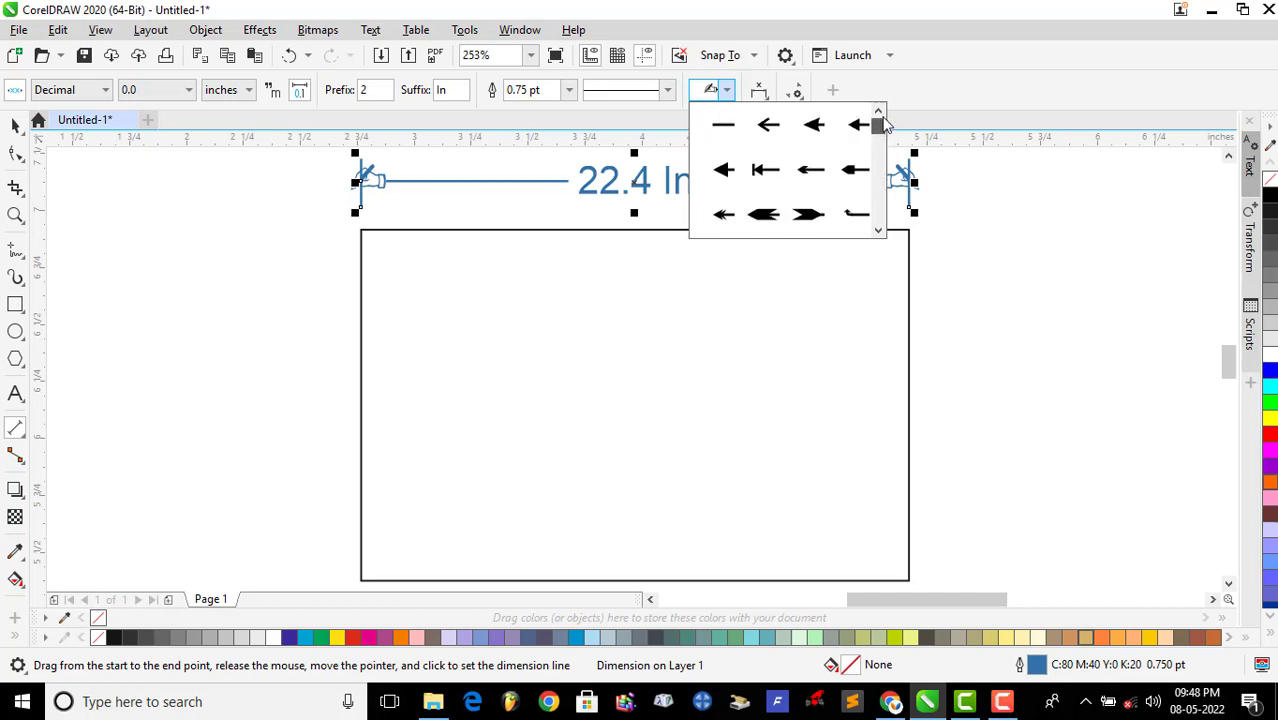
click(766, 124)
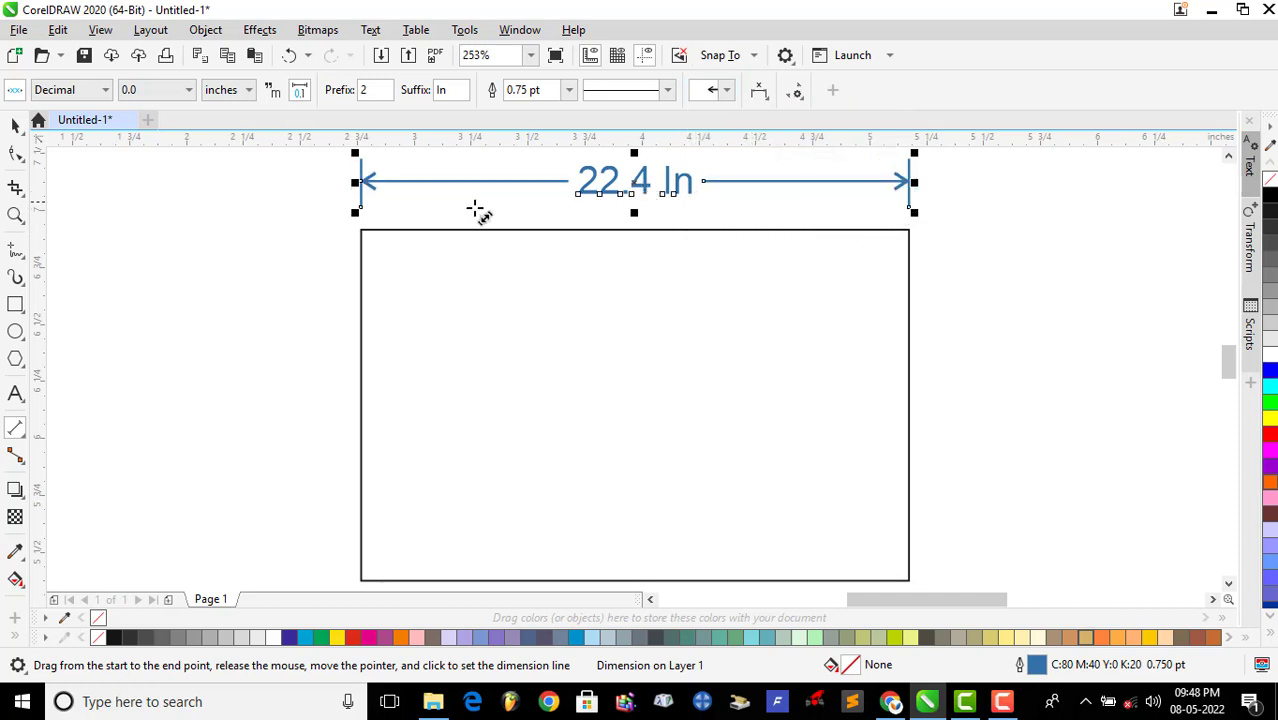
Place the text above the rectangle's horizontal dimension line, and return it to run through the line
click(759, 93)
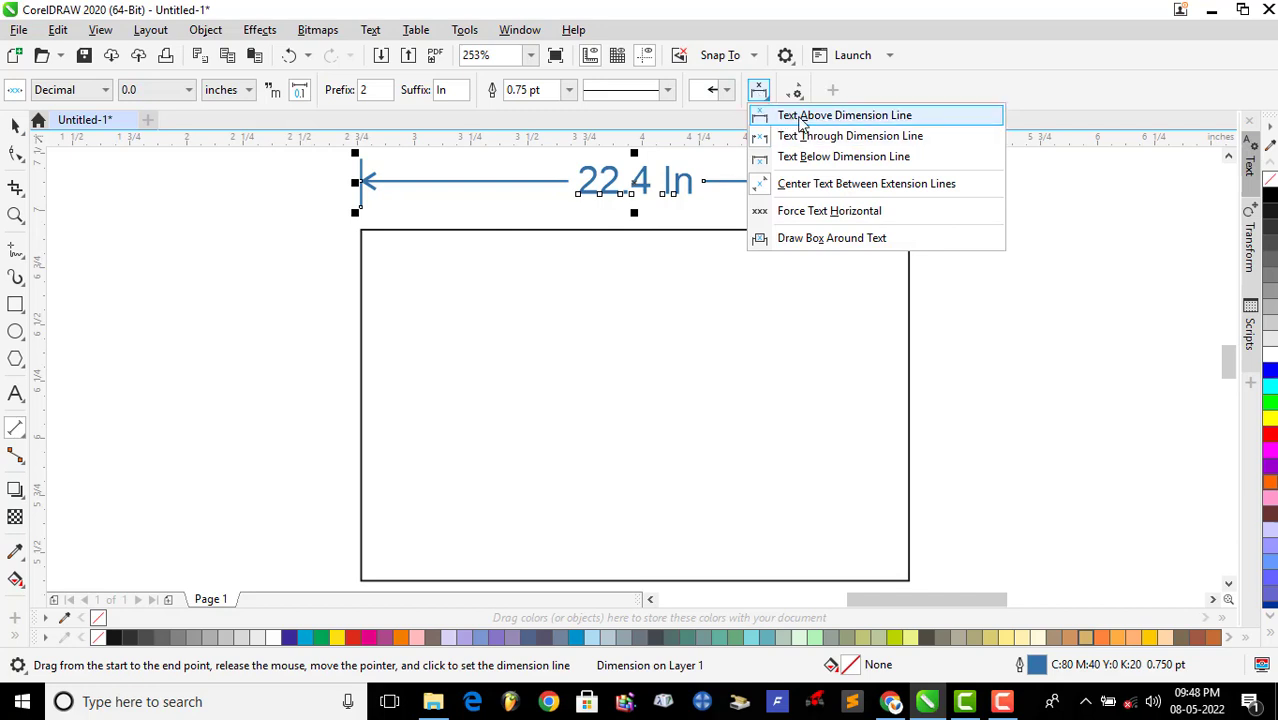
click(830, 116)
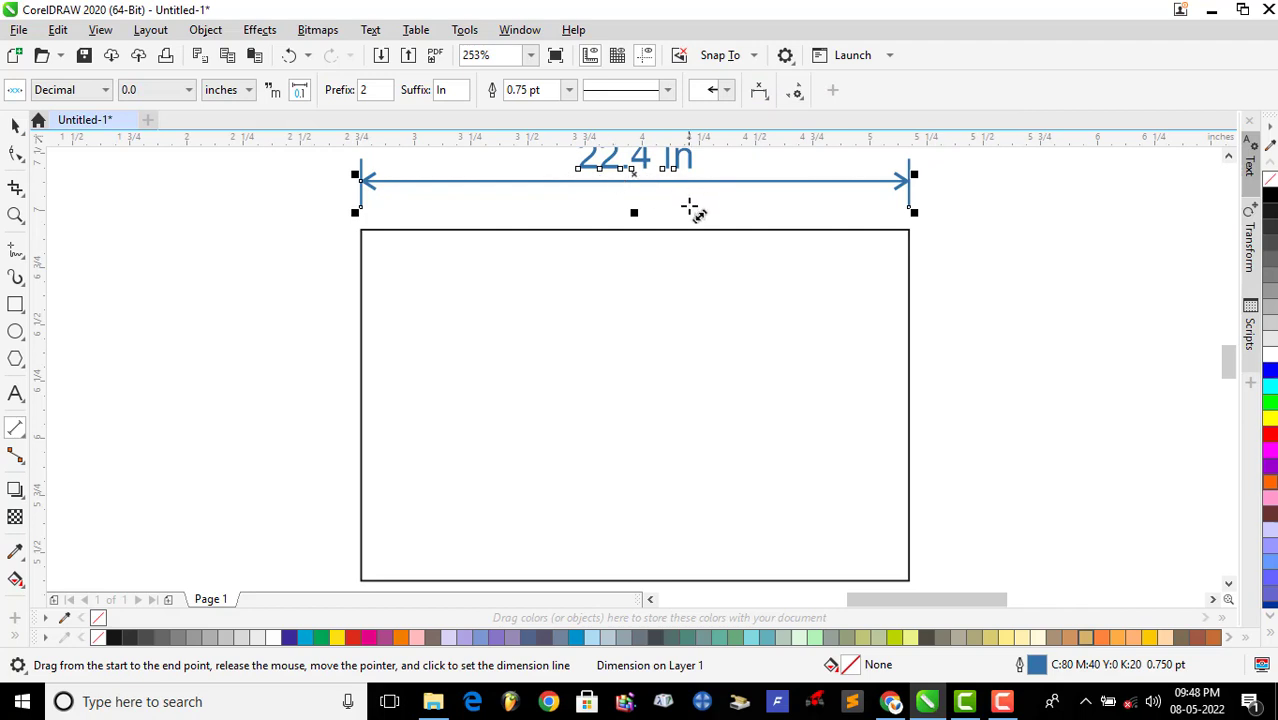
scroll(690, 207, down, 3)
scroll(657, 172, up, 3)
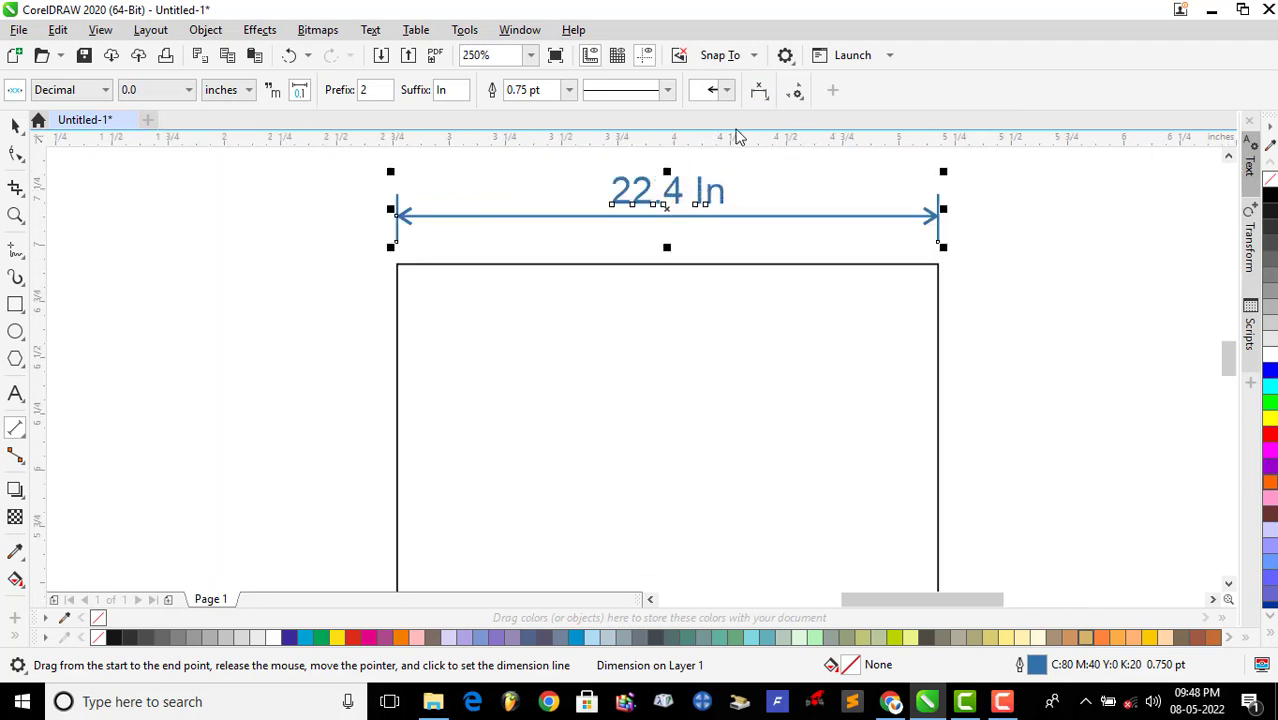
click(757, 94)
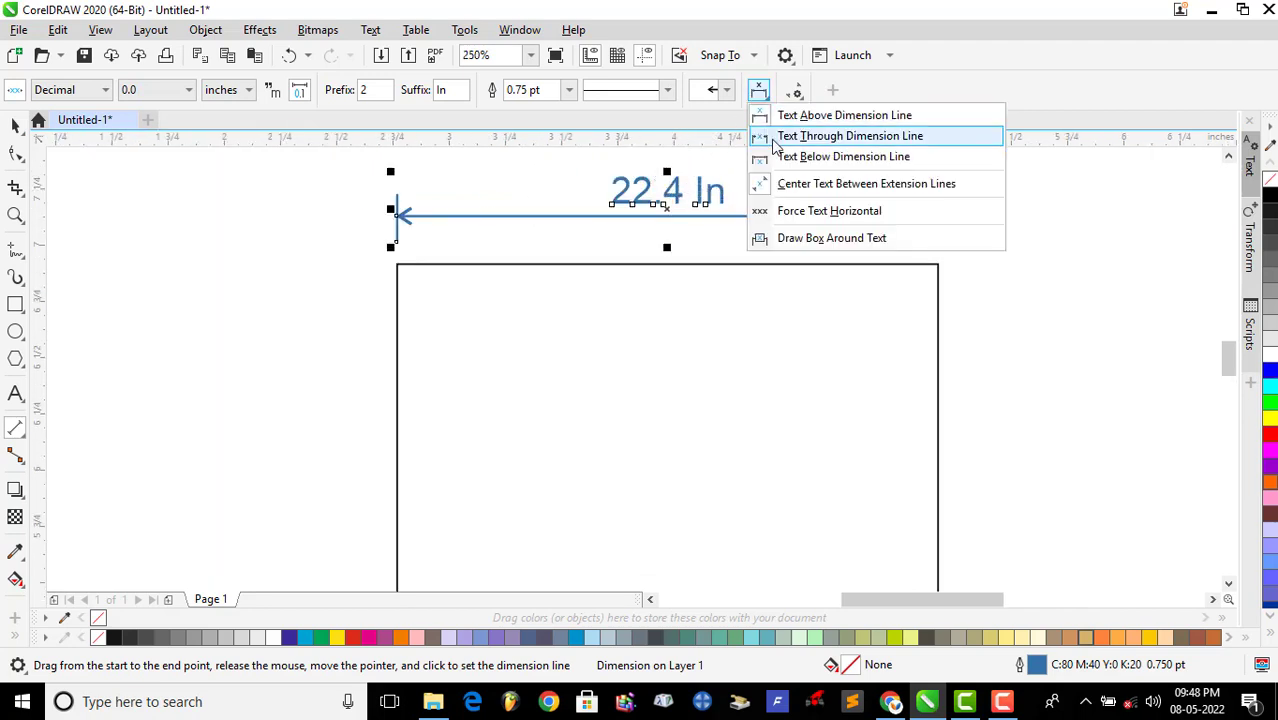
click(785, 140)
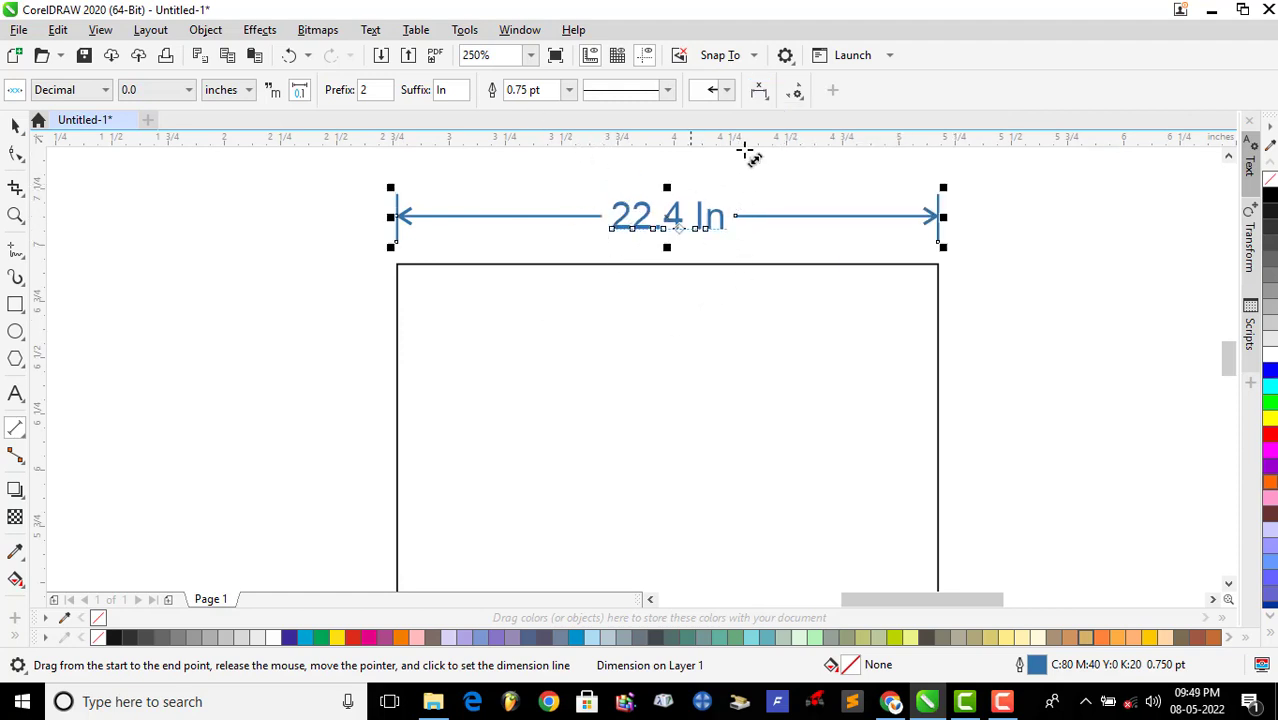
Place the text below the rectangle's horizontal dimension line, and set it back to Text Through Dimension Line
click(758, 91)
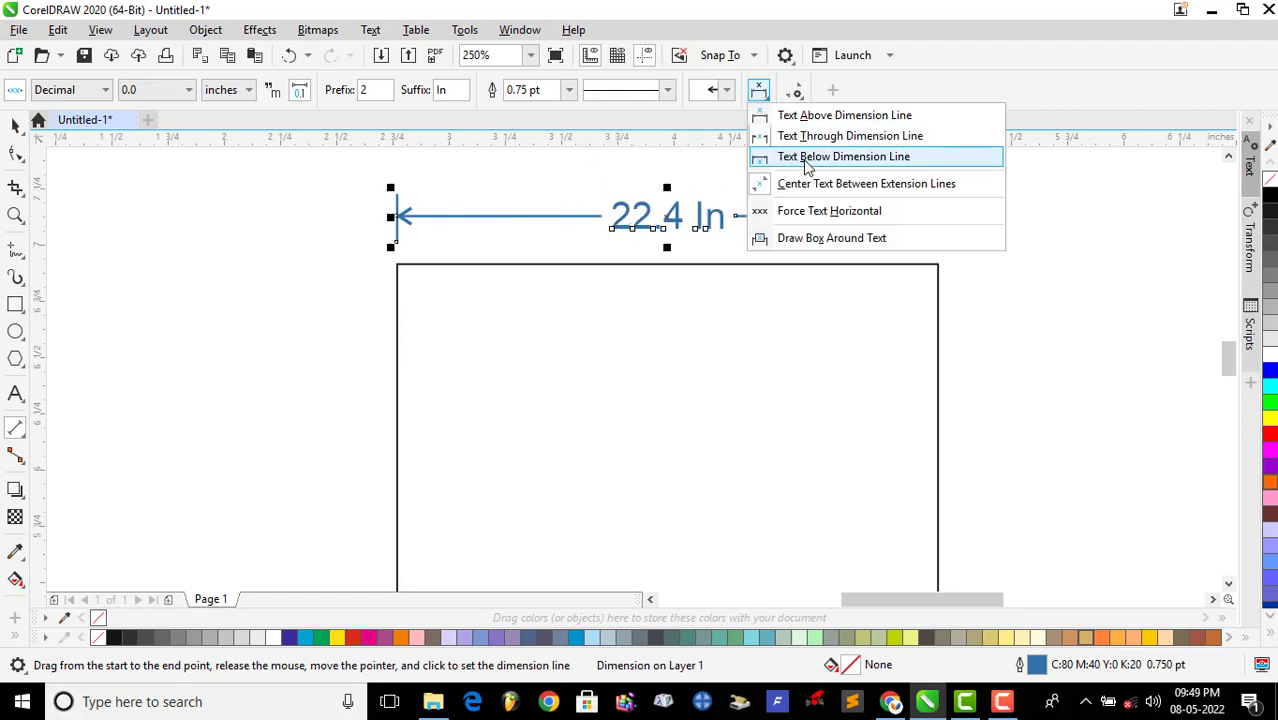
click(806, 160)
click(758, 91)
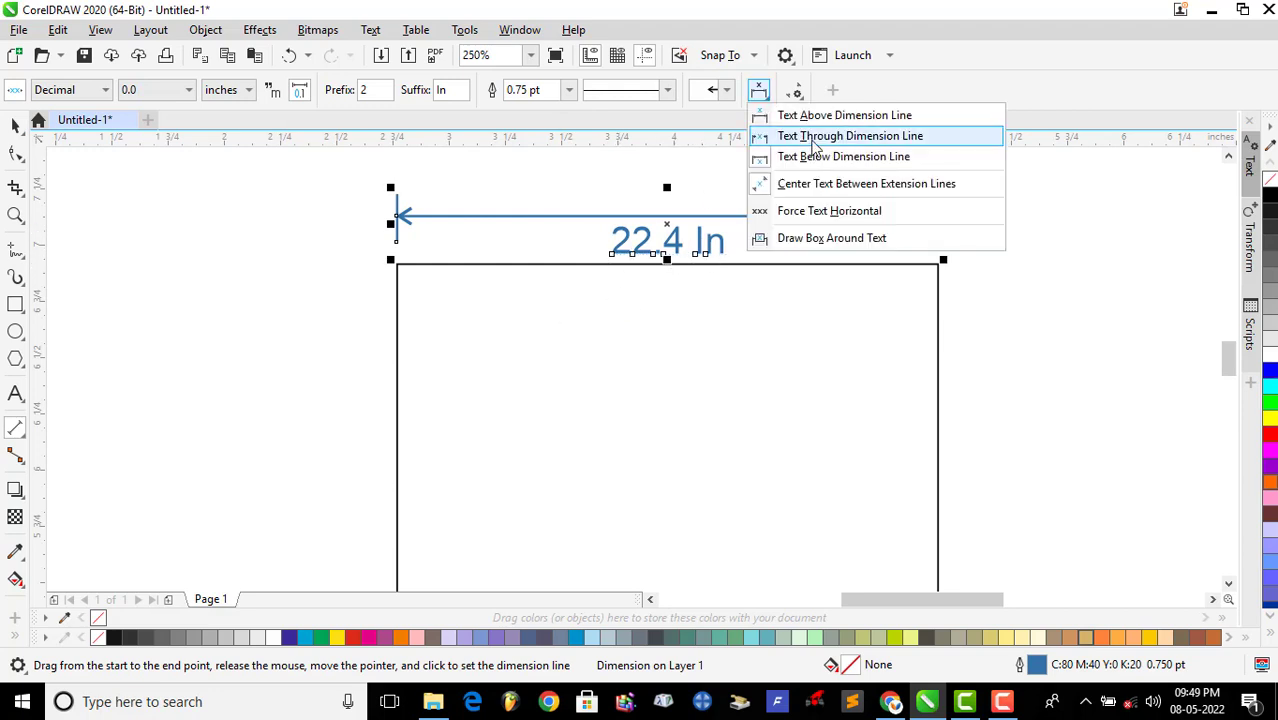
click(813, 138)
click(758, 91)
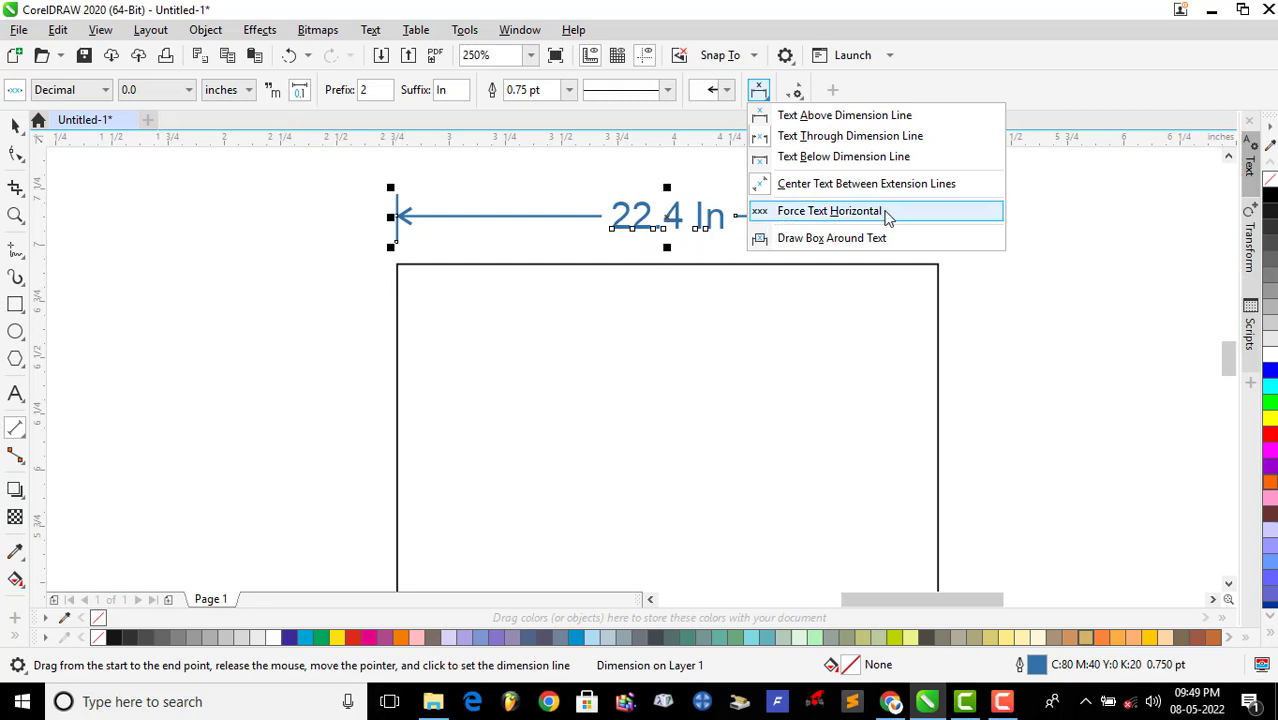
click(380, 327)
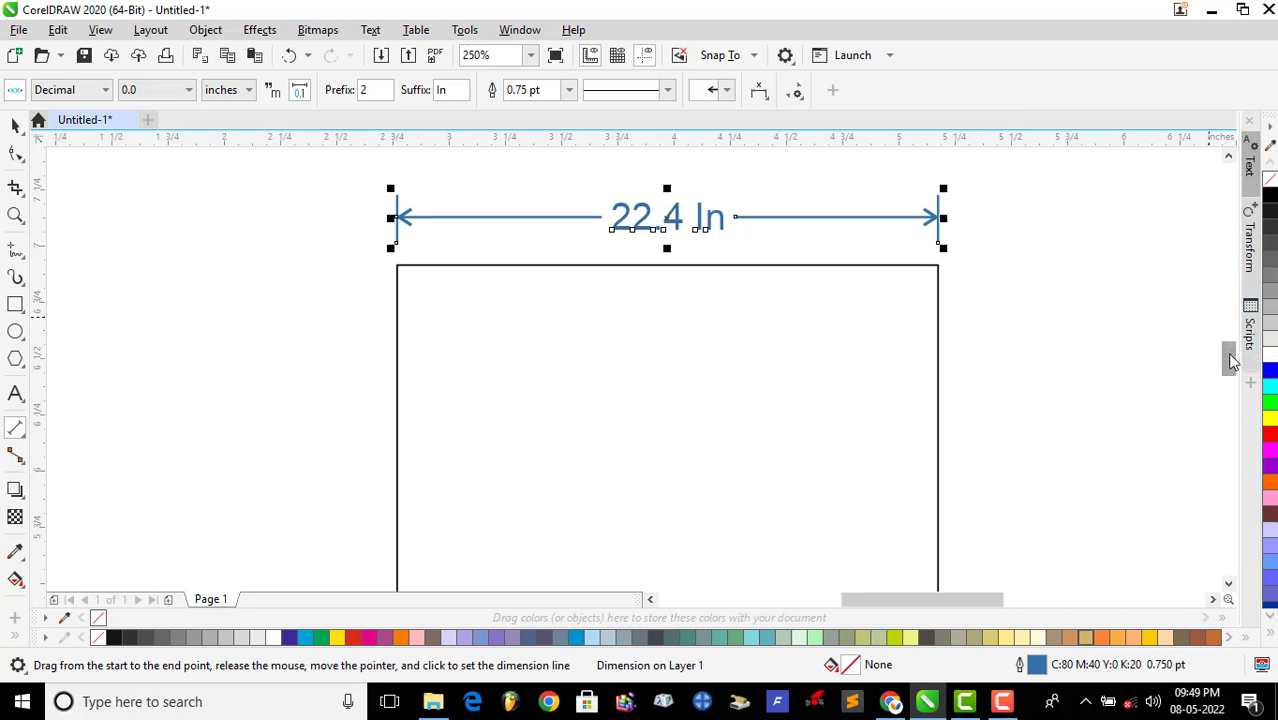
scroll(919, 320, down, 5)
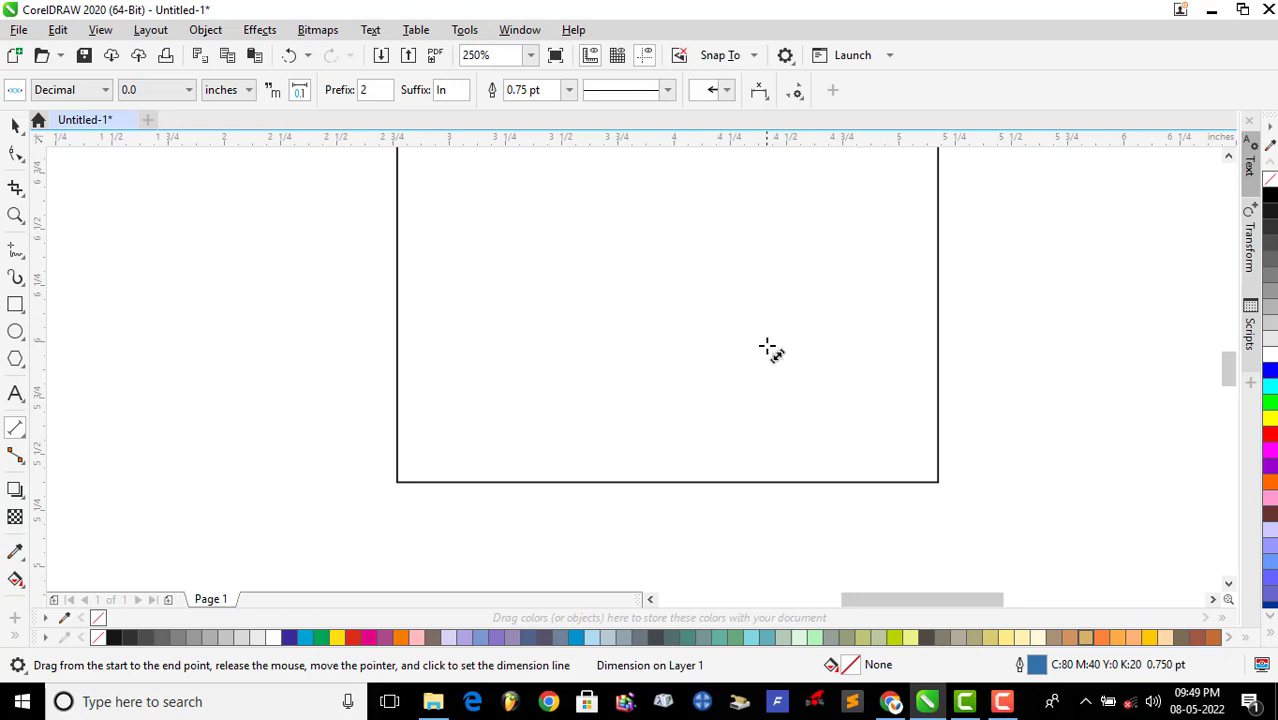
key(F4)
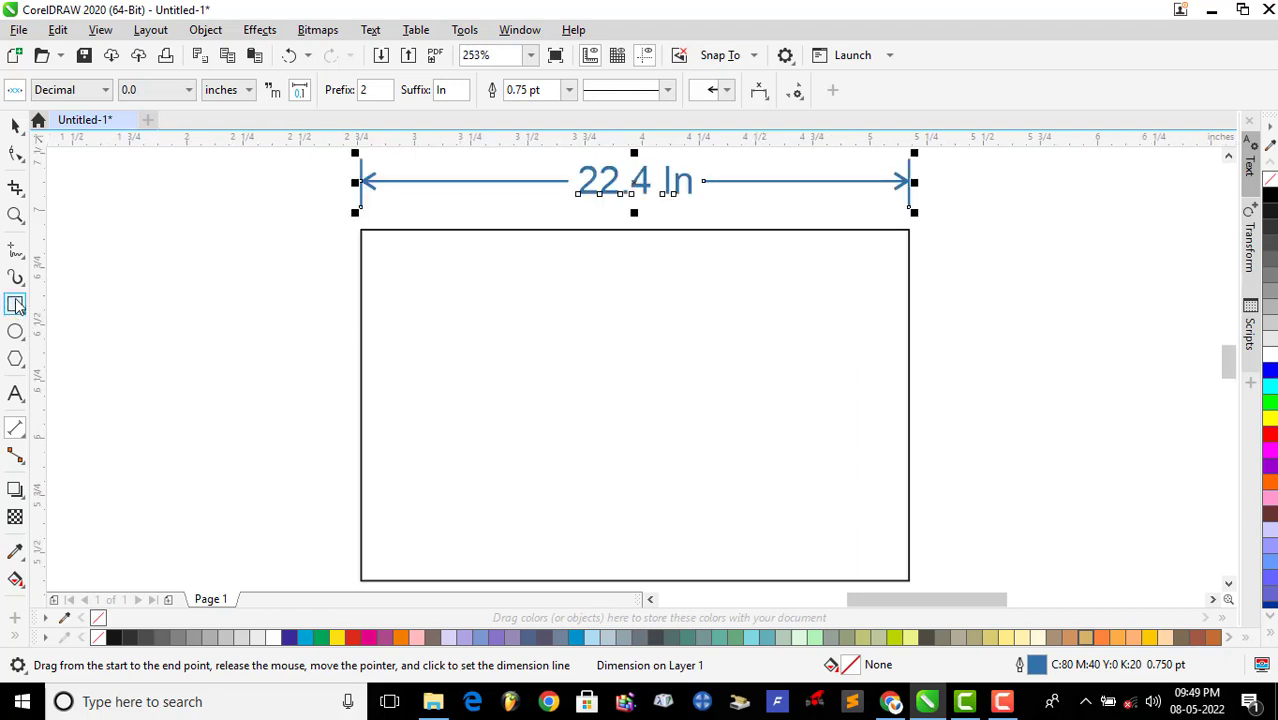
key(Escape)
key(F5)
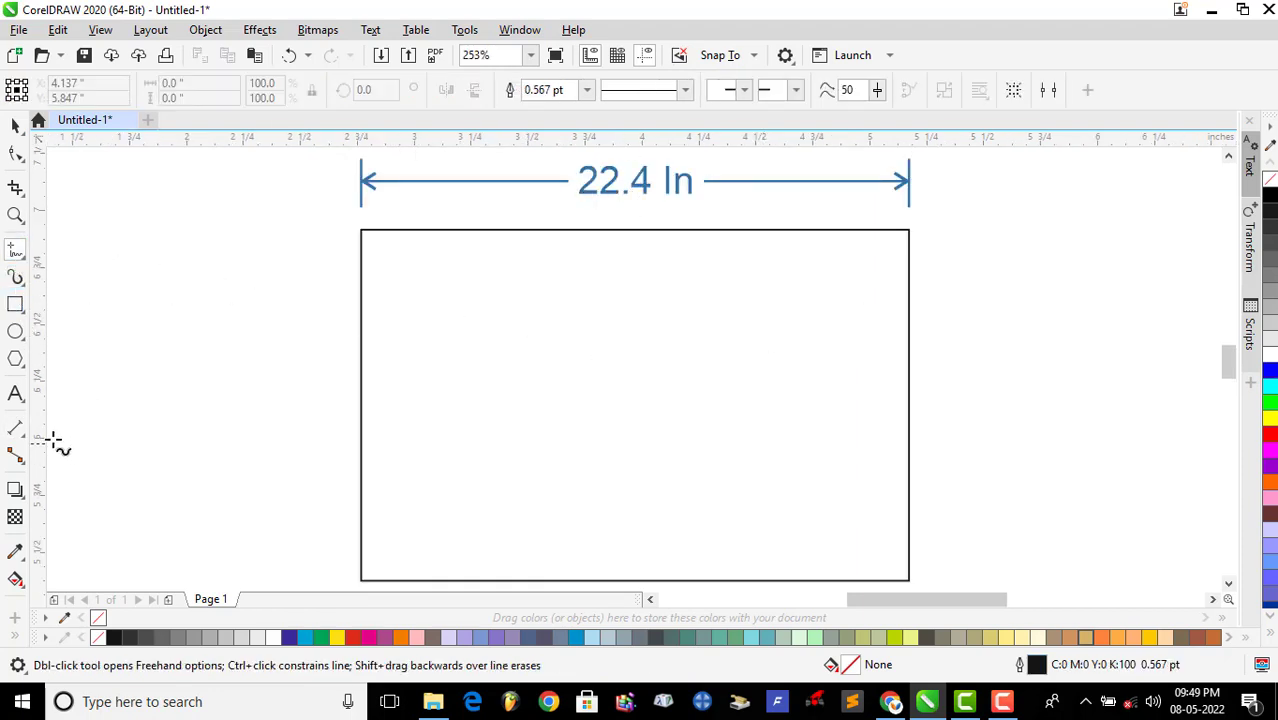
Dimension the rectangle's left edge from its upper to its lower corner, with the vertical dimension line outside the rectangle
click(17, 430)
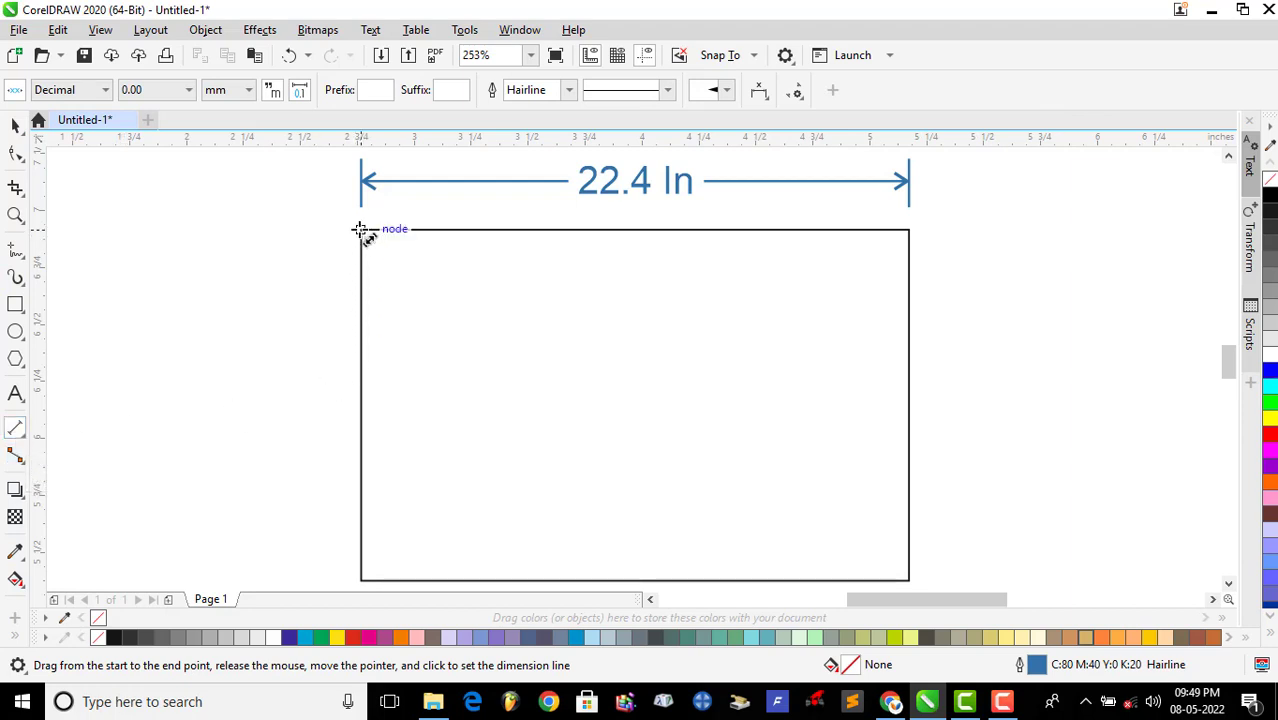
drag(360, 229, 360, 580)
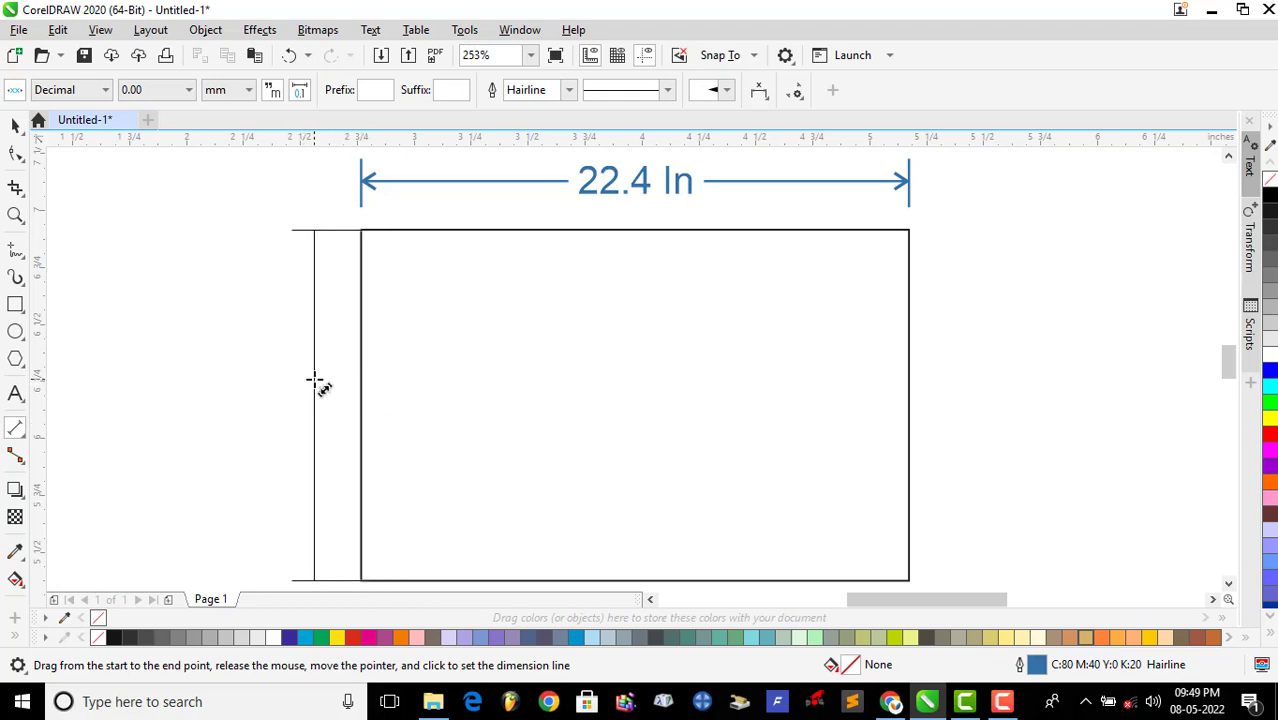
click(314, 380)
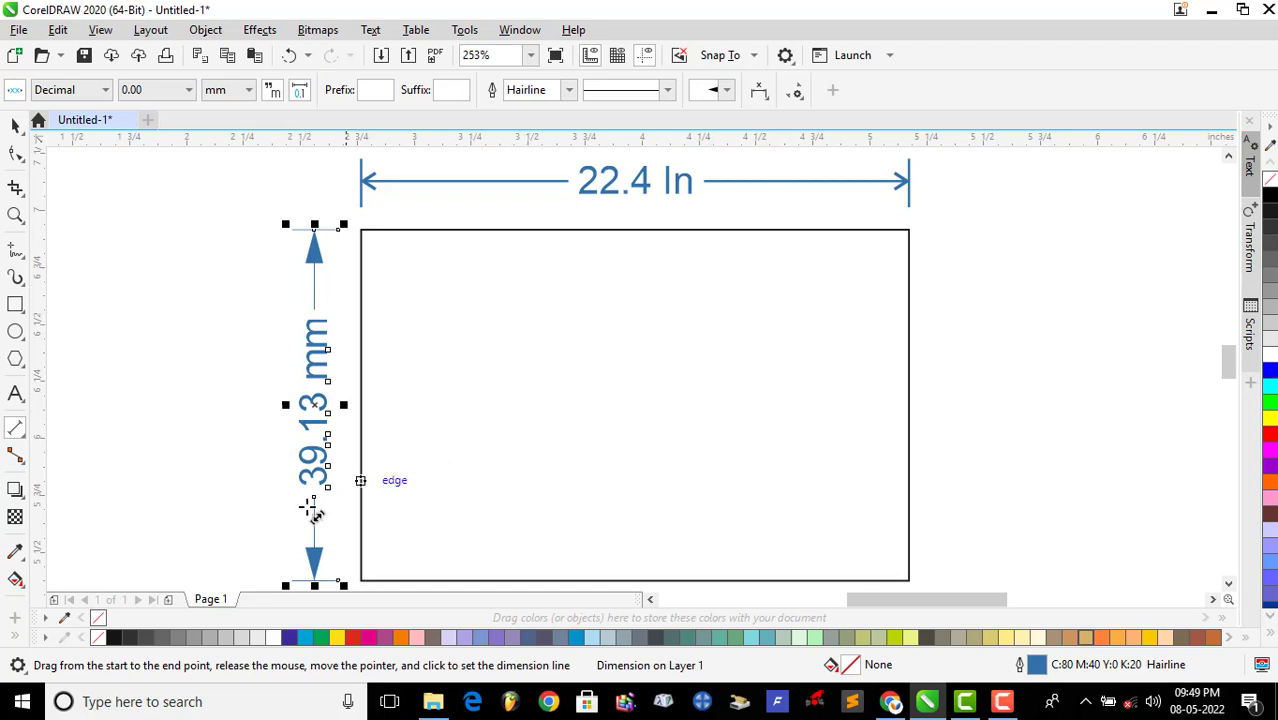
Force the text of the vertical dimension line horizontal, and turn that option off again
click(760, 92)
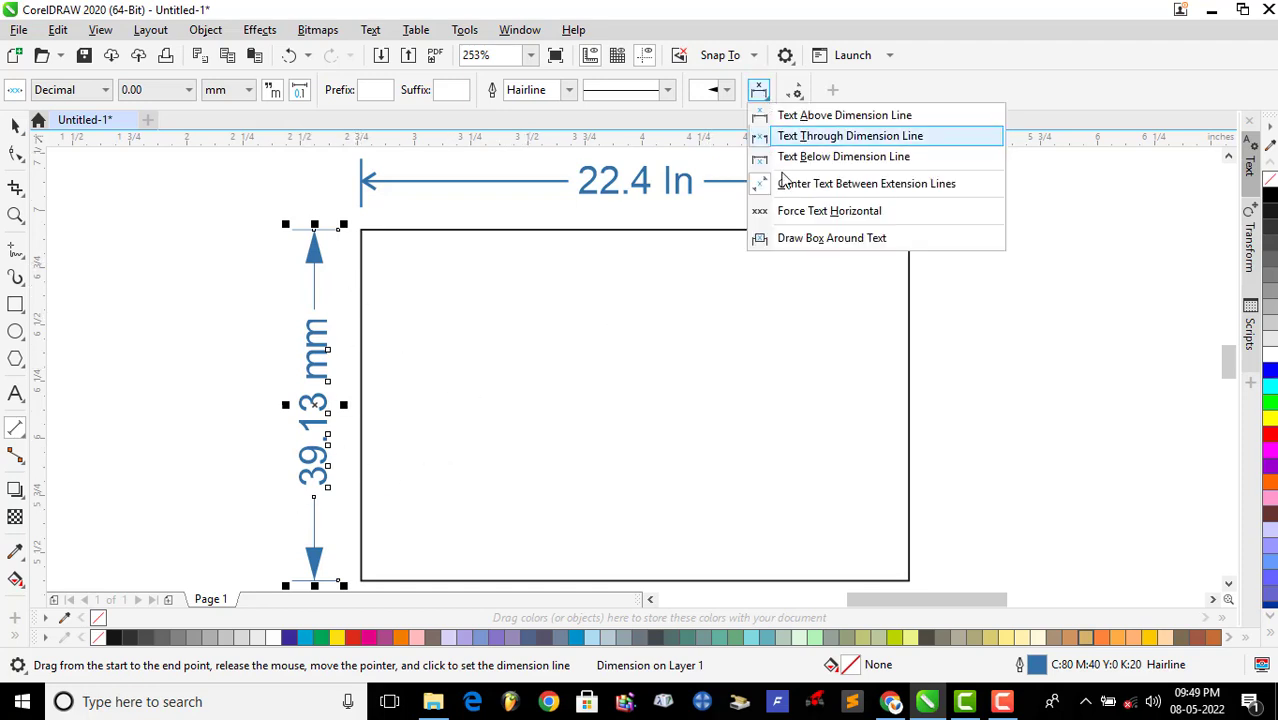
click(863, 220)
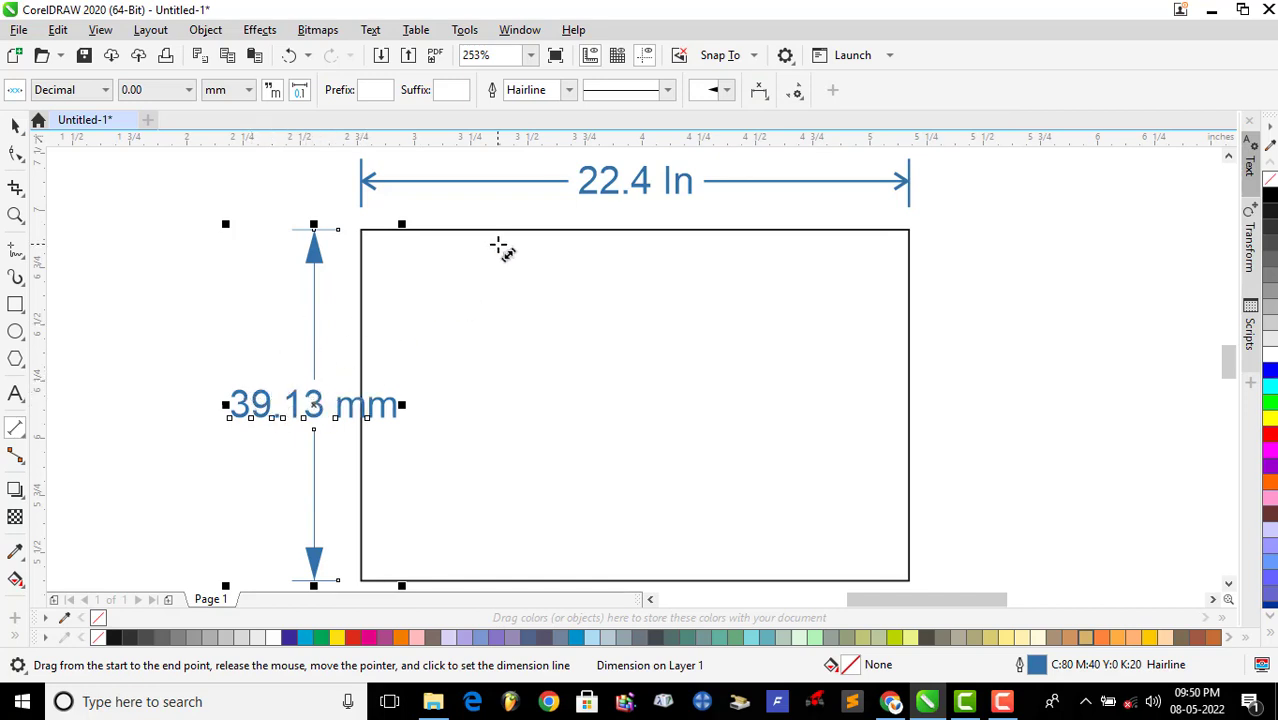
click(759, 91)
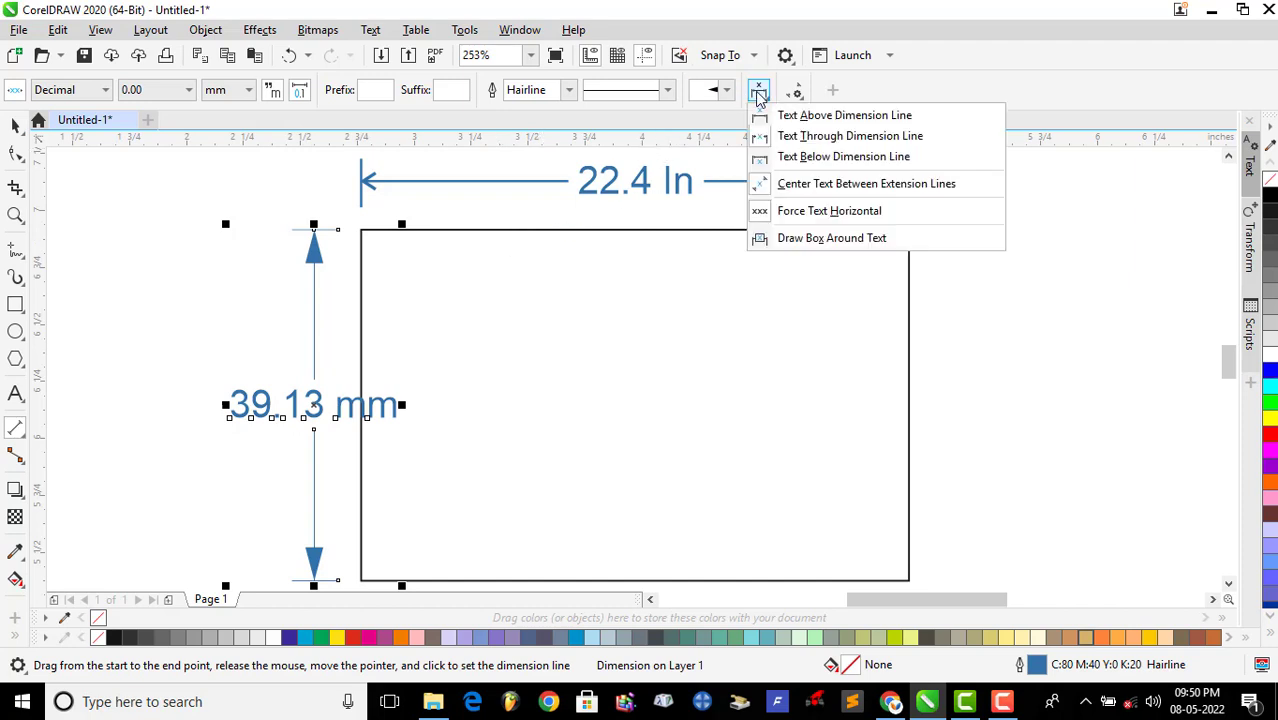
click(810, 218)
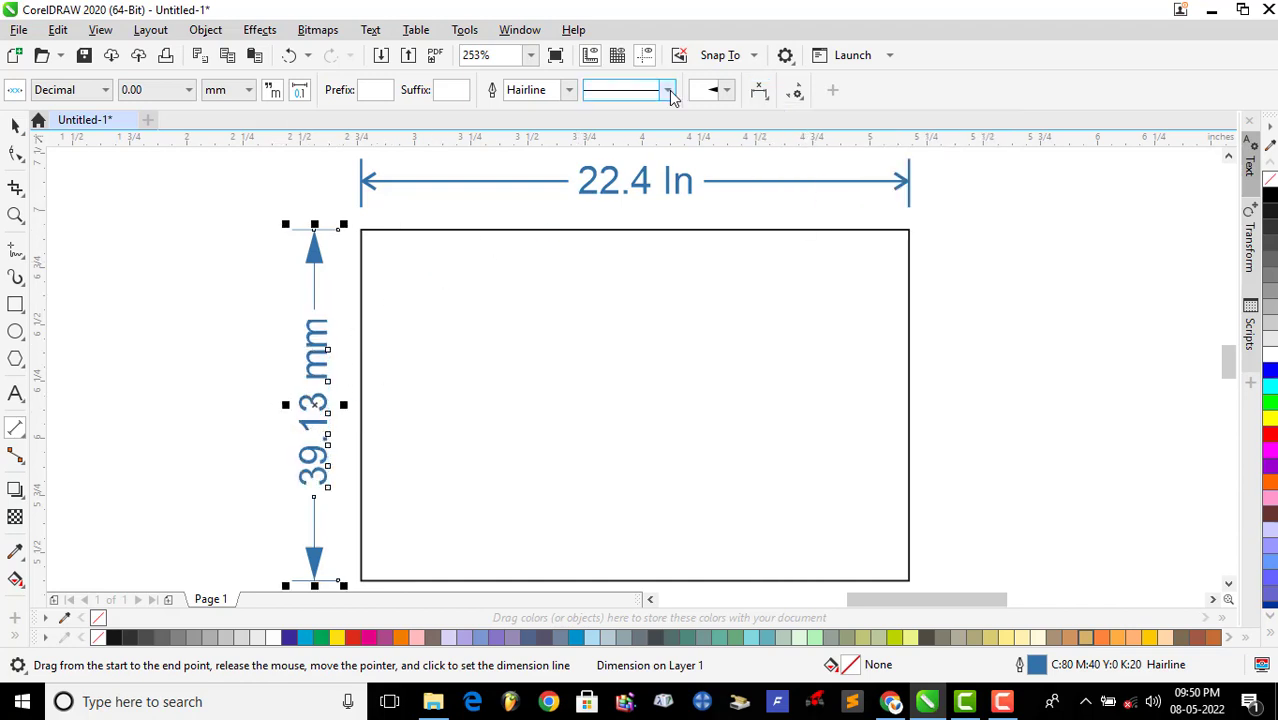
Draw a box around the text of the vertical dimension line
click(759, 90)
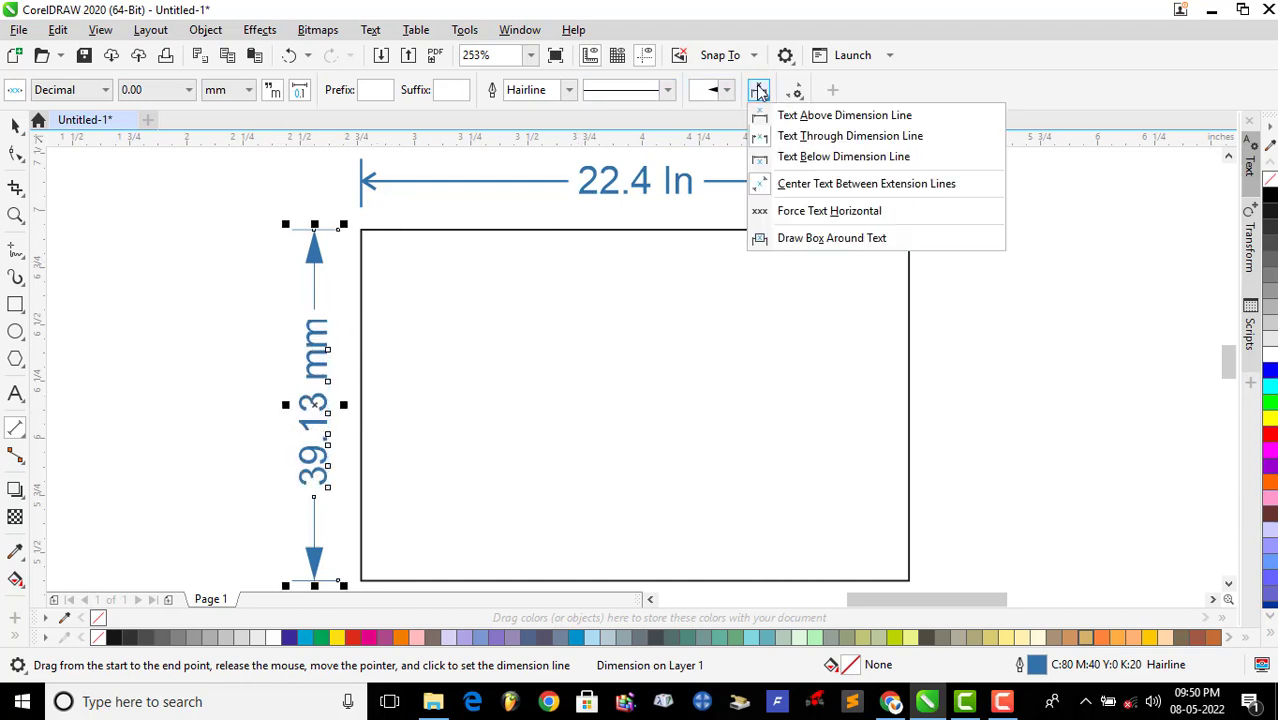
click(848, 242)
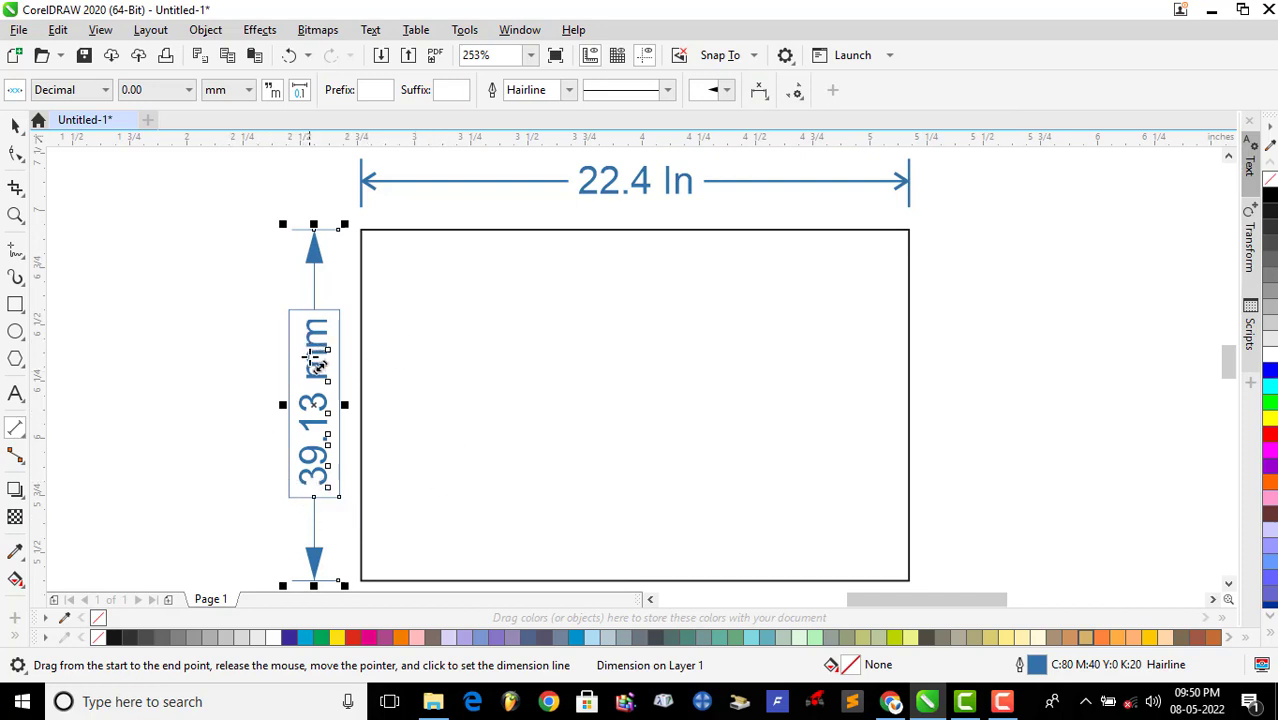
click(759, 92)
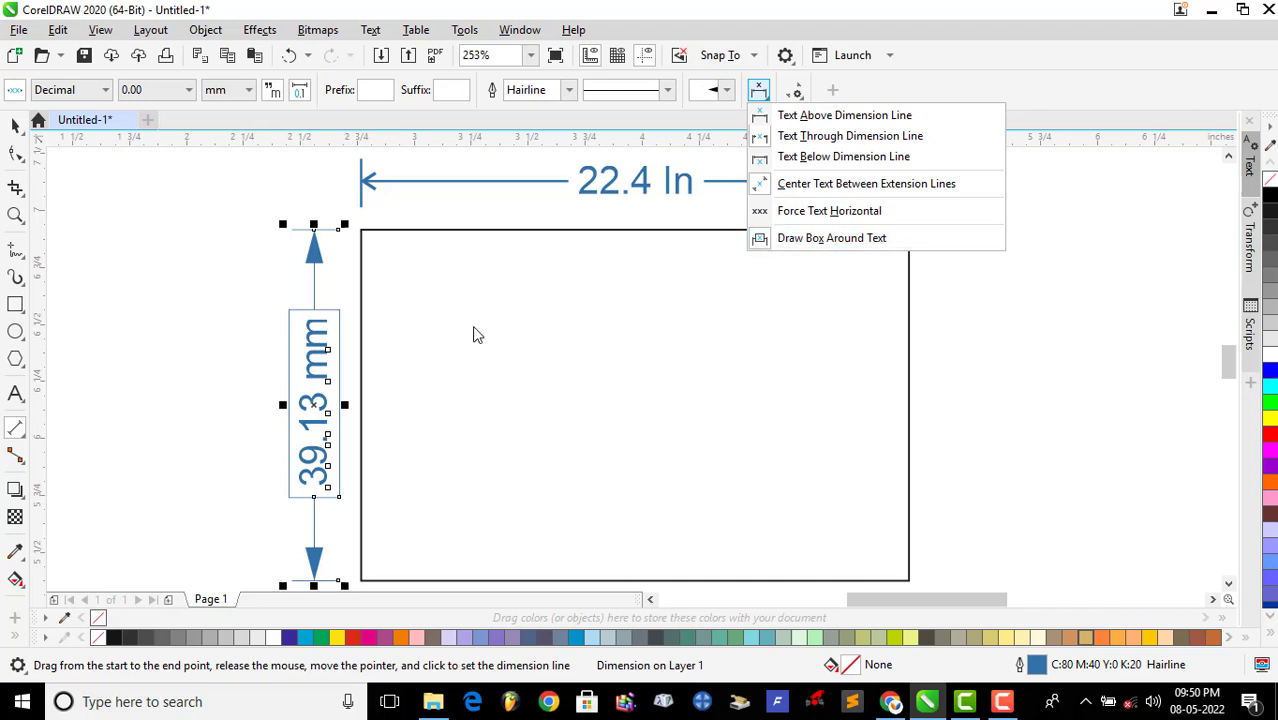
click(793, 92)
click(793, 92)
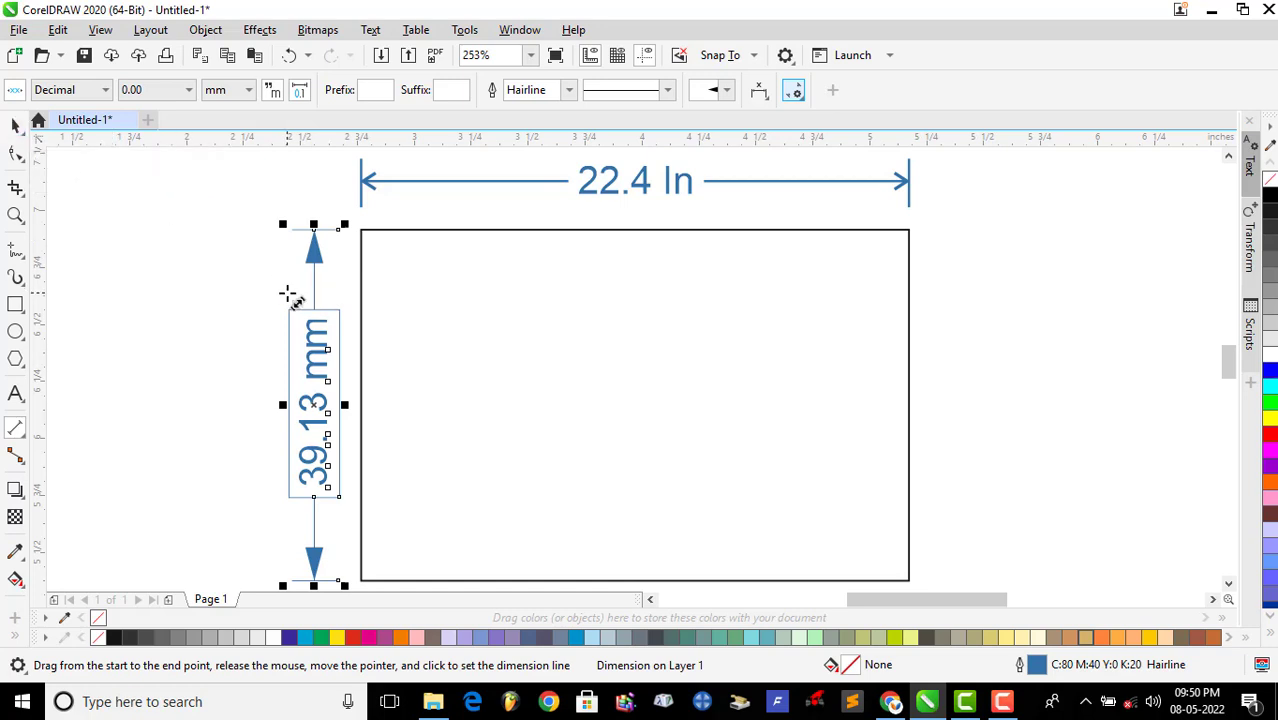
click(1001, 701)
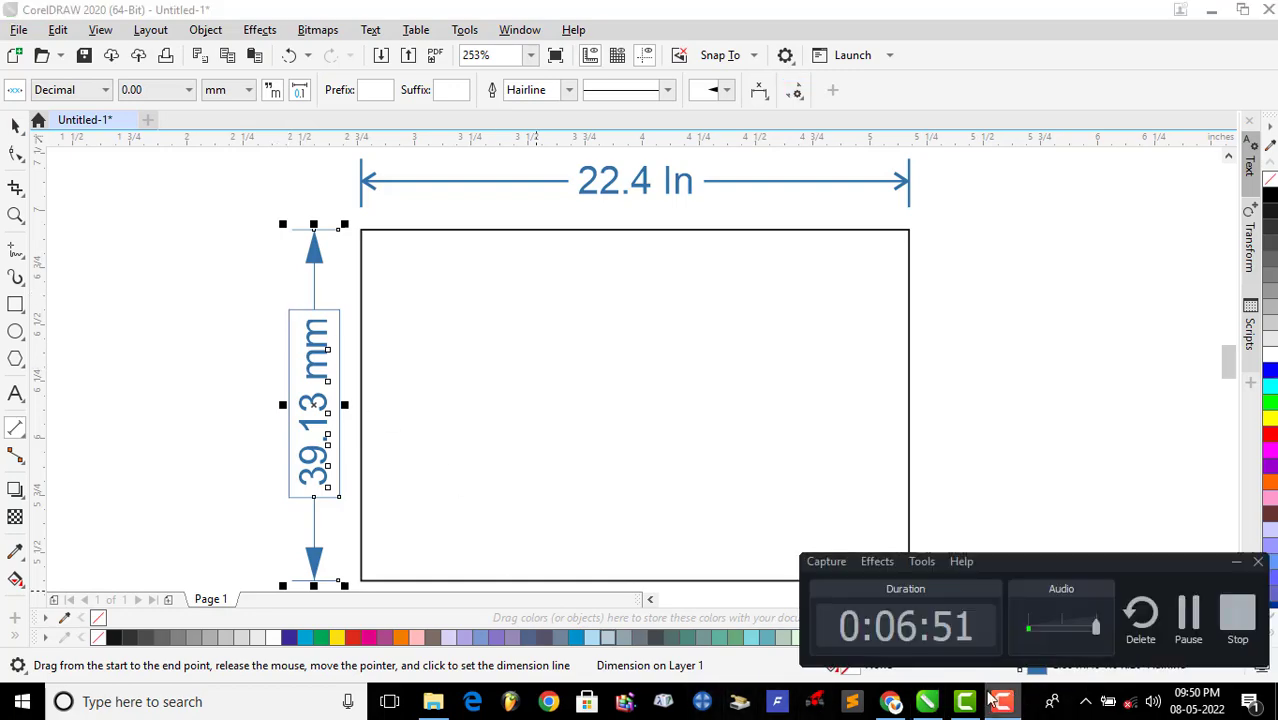